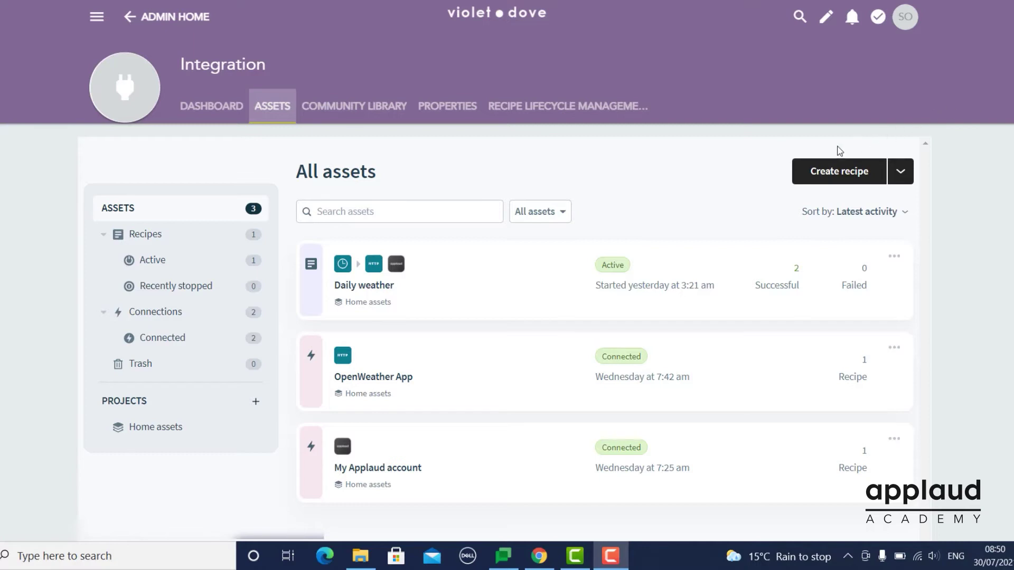
# Review the Daily weather recipe and its weather instance creation step
pyautogui.click(420, 302)
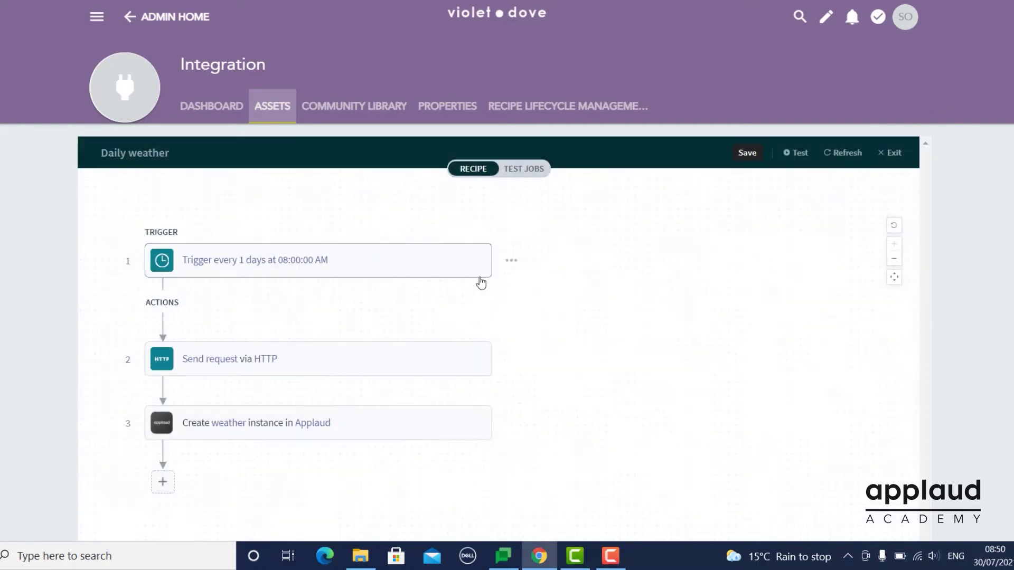
pyautogui.click(381, 431)
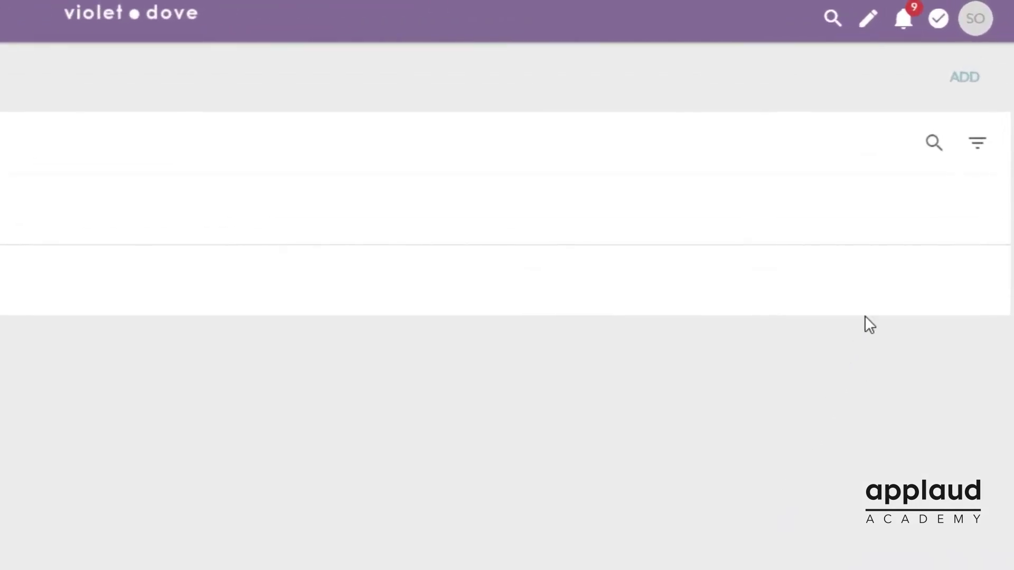
# Start a new API key and replace the prefilled title with HR Platform
pyautogui.click(965, 80)
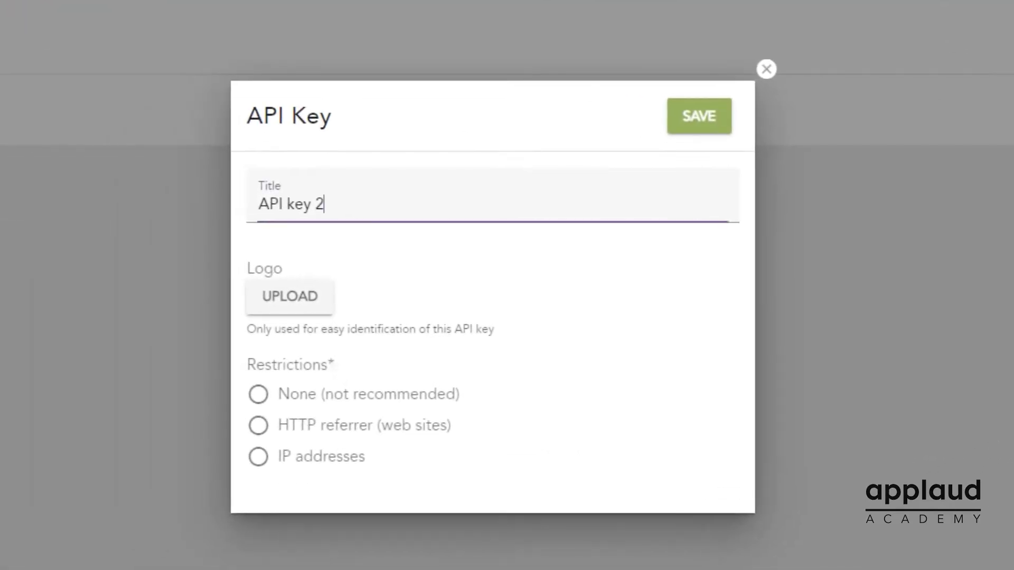
pyautogui.moveTo(401, 206); pyautogui.dragTo(258, 206)
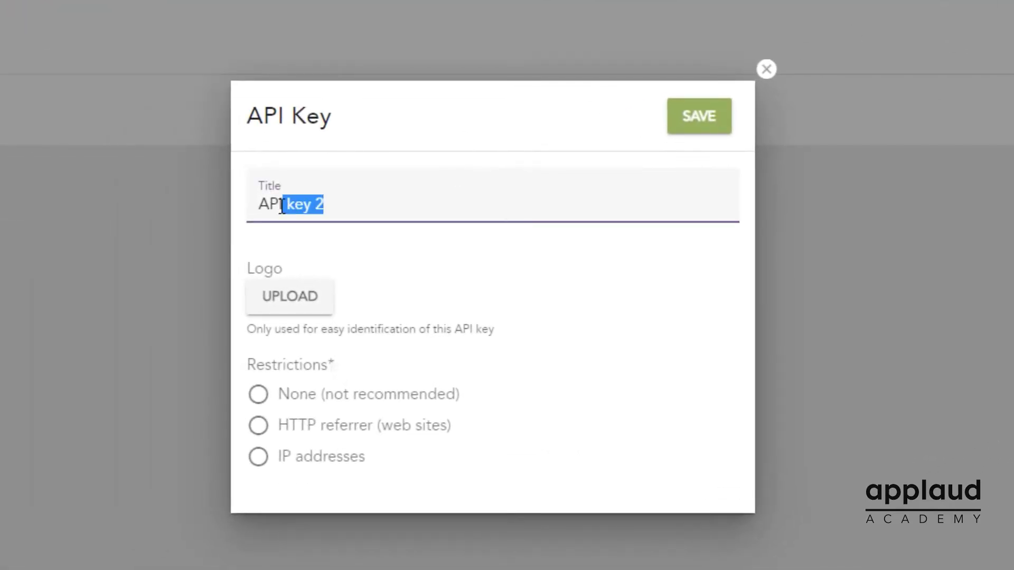
pyautogui.write('HR Platform')
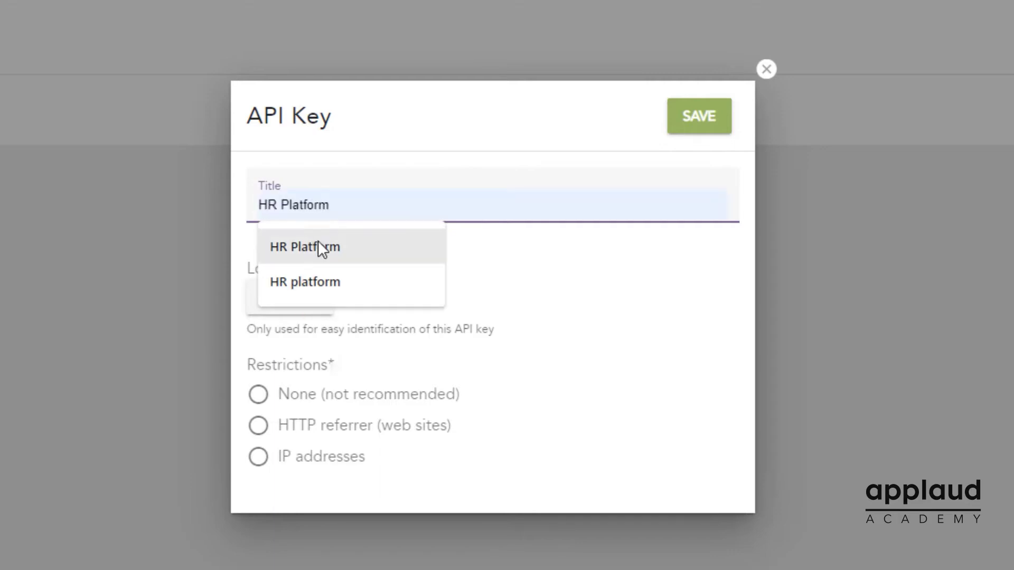
pyautogui.click(318, 242)
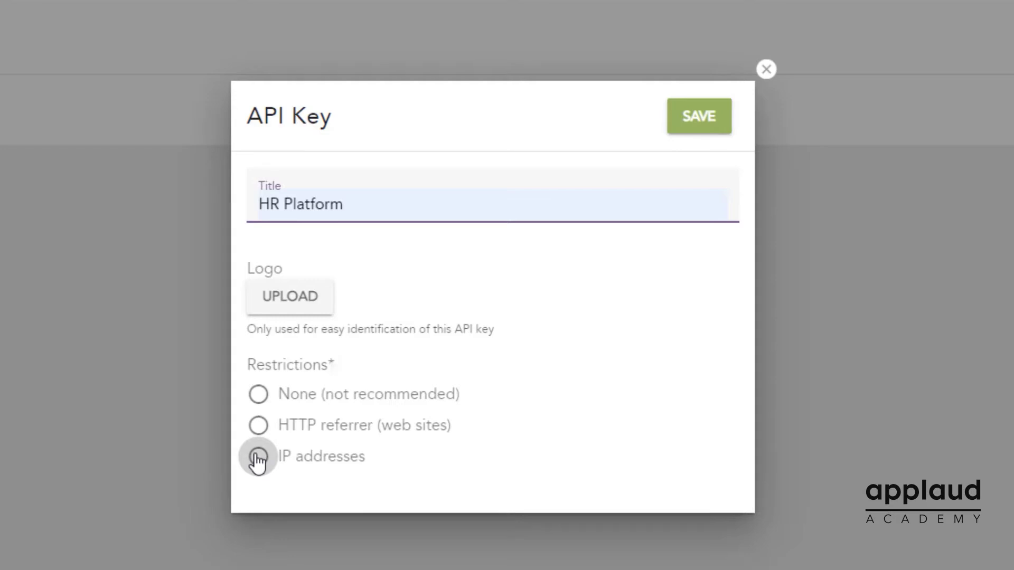
# Restrict the key to IPs 52.5.142.59, 34.226.132.221 and 52.54.43.157, then save it
pyautogui.click(257, 458)
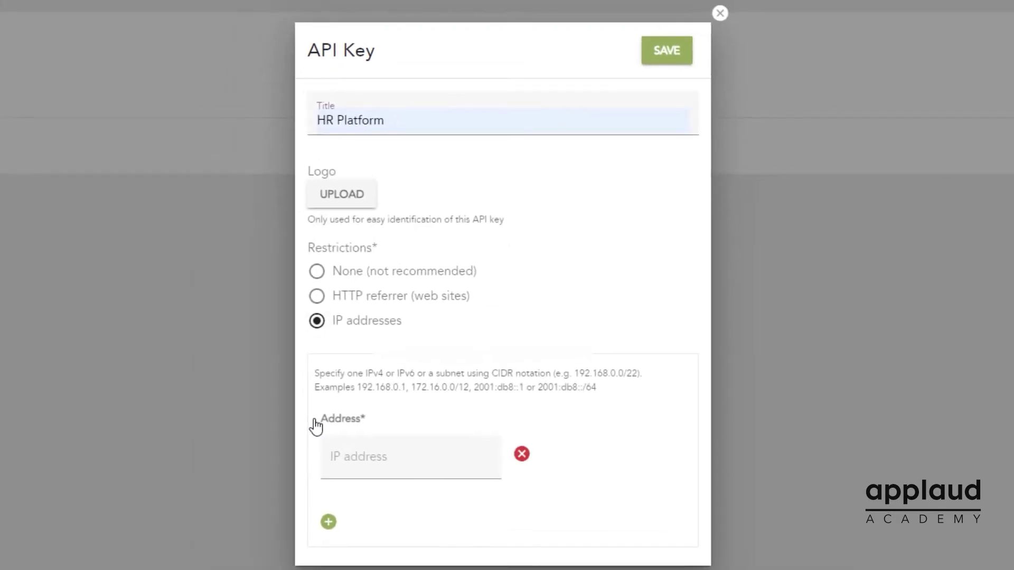
pyautogui.click(411, 456)
pyautogui.click(380, 515)
pyautogui.click(328, 521)
pyautogui.click(393, 476)
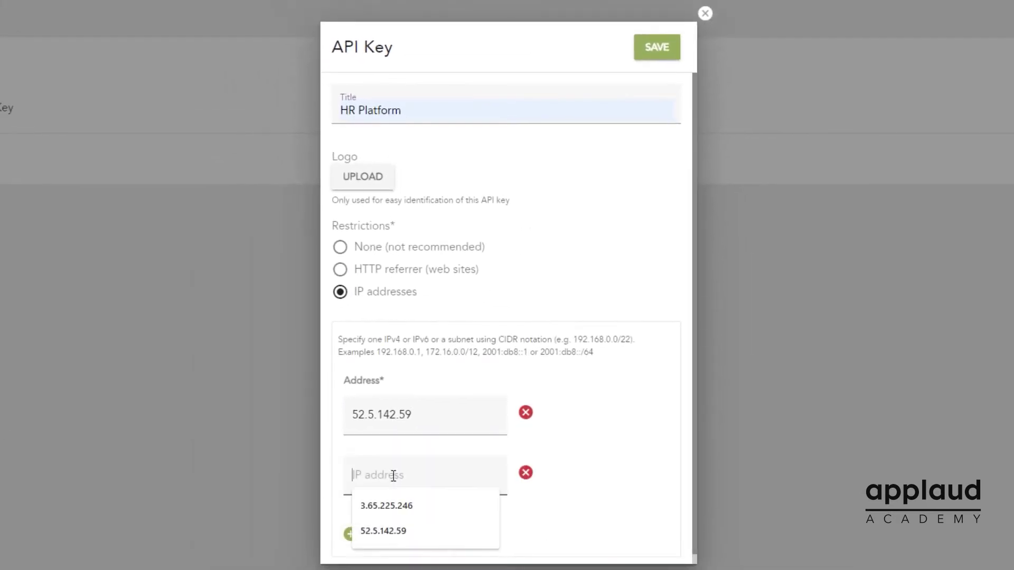
pyautogui.write('34.226.132.221')
pyautogui.click(349, 533)
pyautogui.click(393, 536)
pyautogui.write('52.54.43.157')
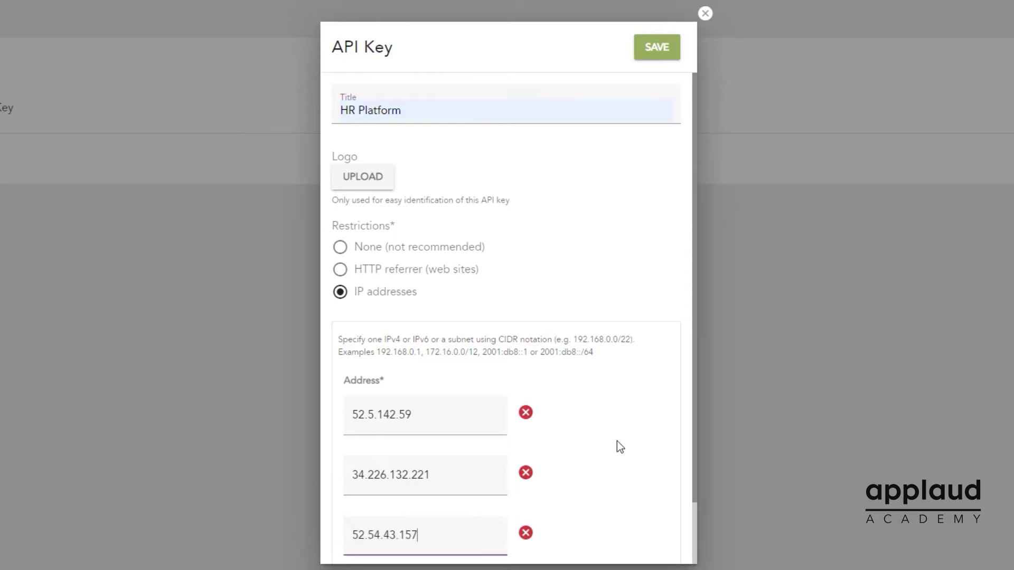
pyautogui.scroll(-2, 616, 441)
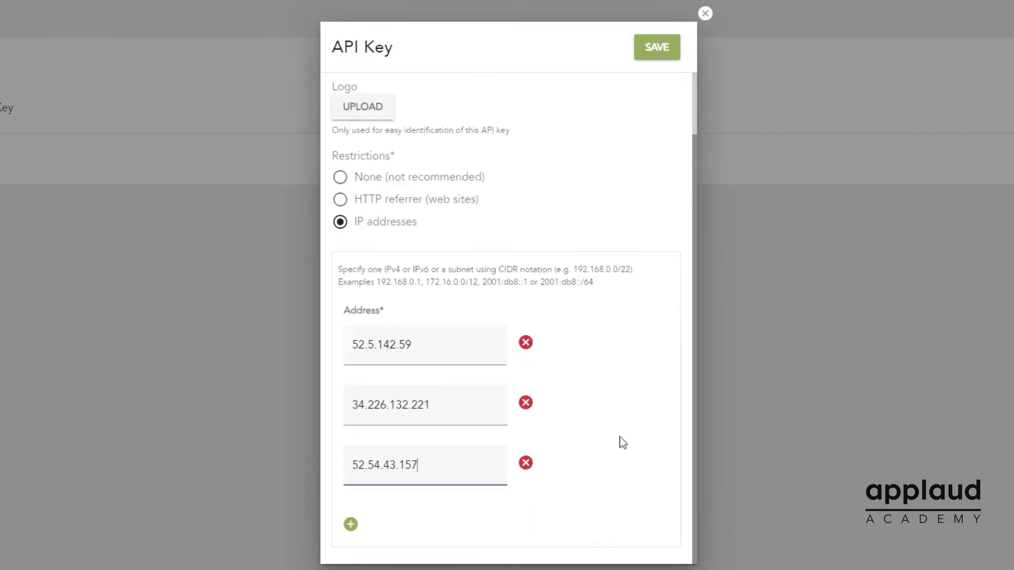
pyautogui.click(657, 47)
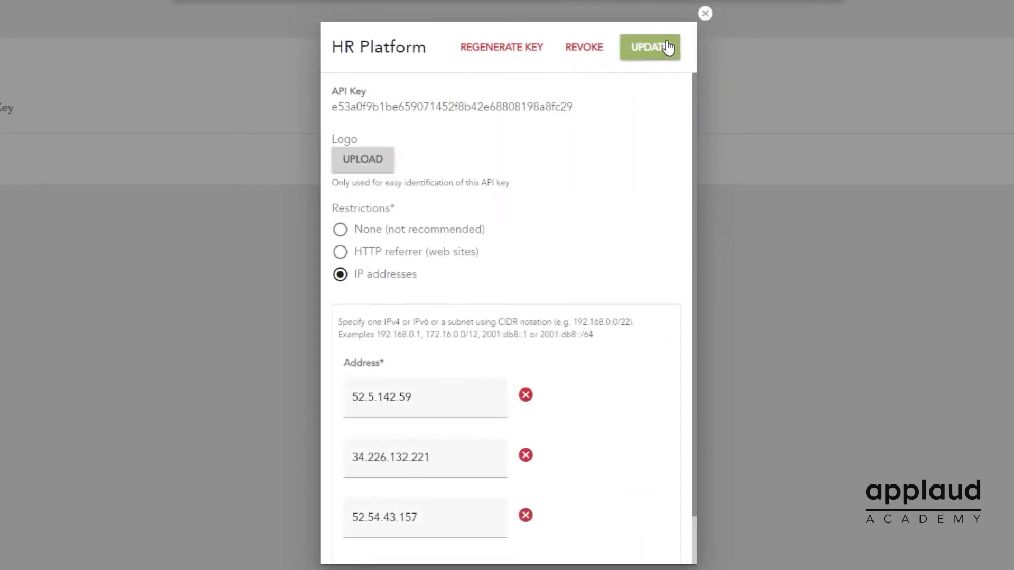
pyautogui.click(703, 16)
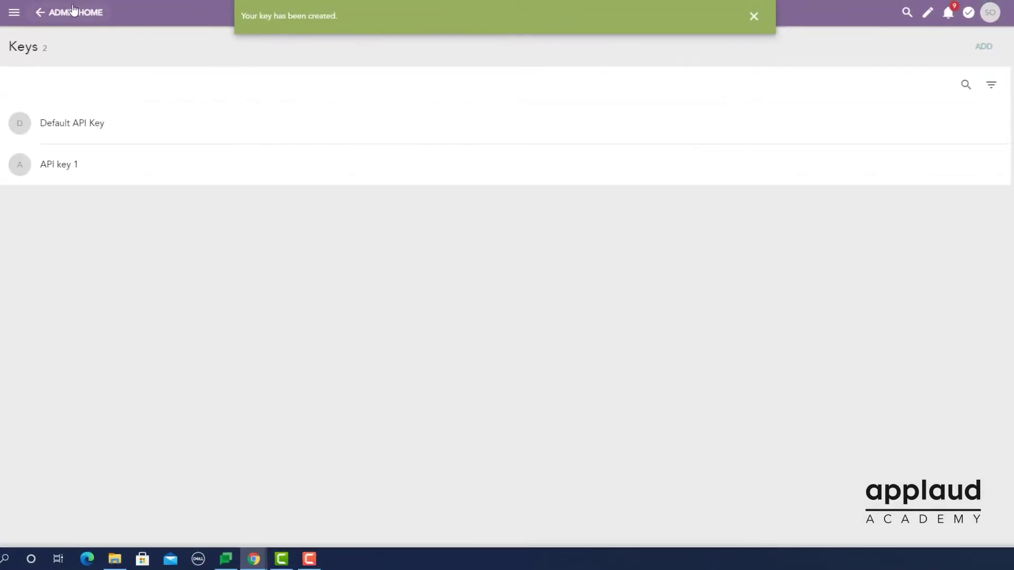
# Refresh the Keys list to confirm three keys, then return to admin home
pyautogui.press('F5')
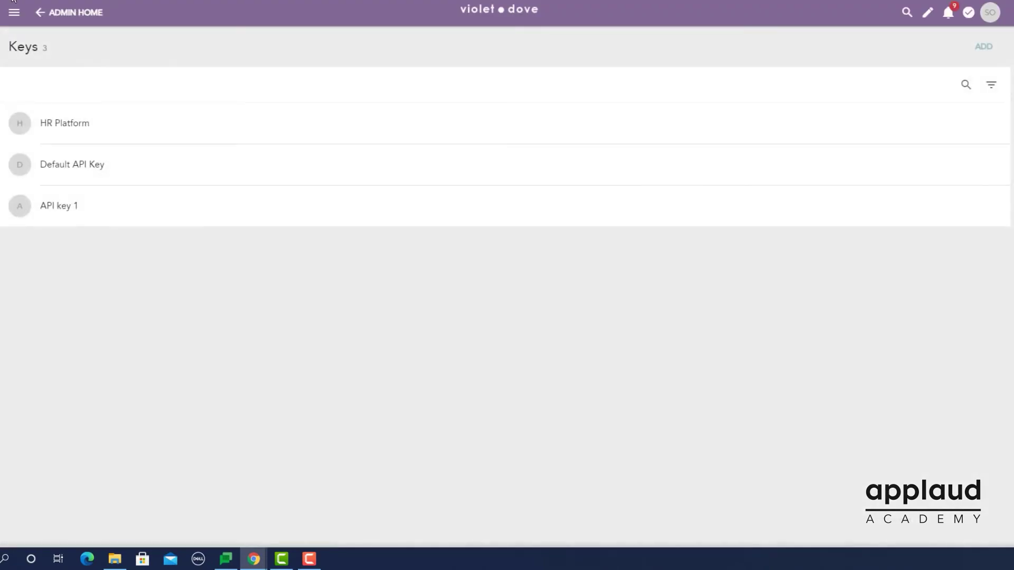
pyautogui.click(500, 11)
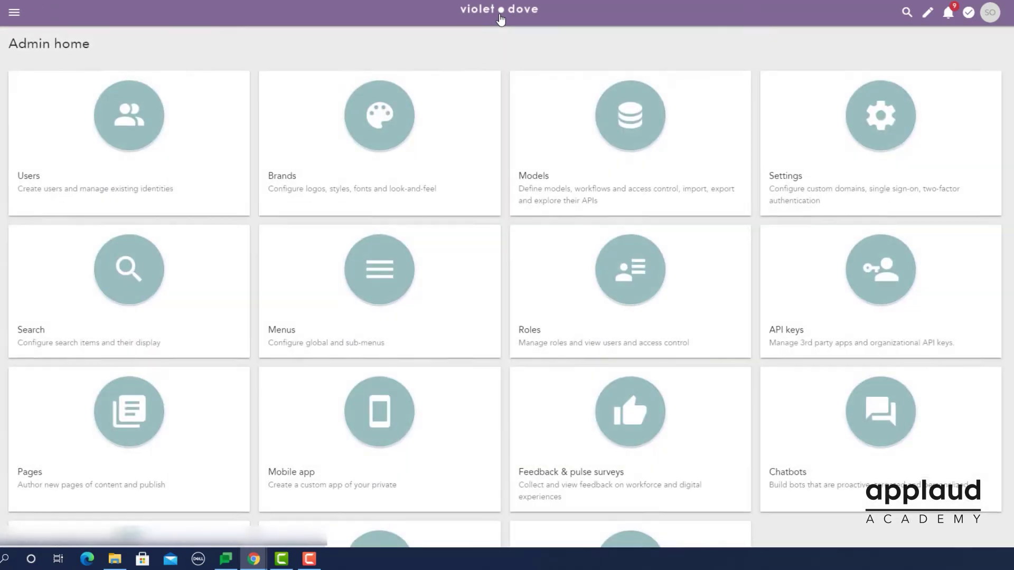
pyautogui.scroll(-5, 500, 17)
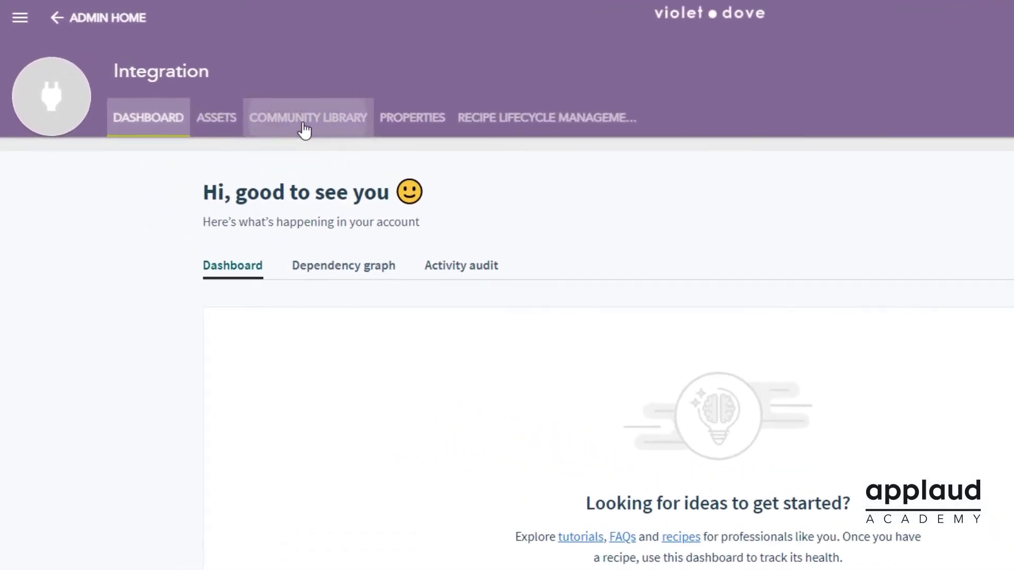
# Find the Applaud custom connector in the community library and accept and install it
pyautogui.click(216, 83)
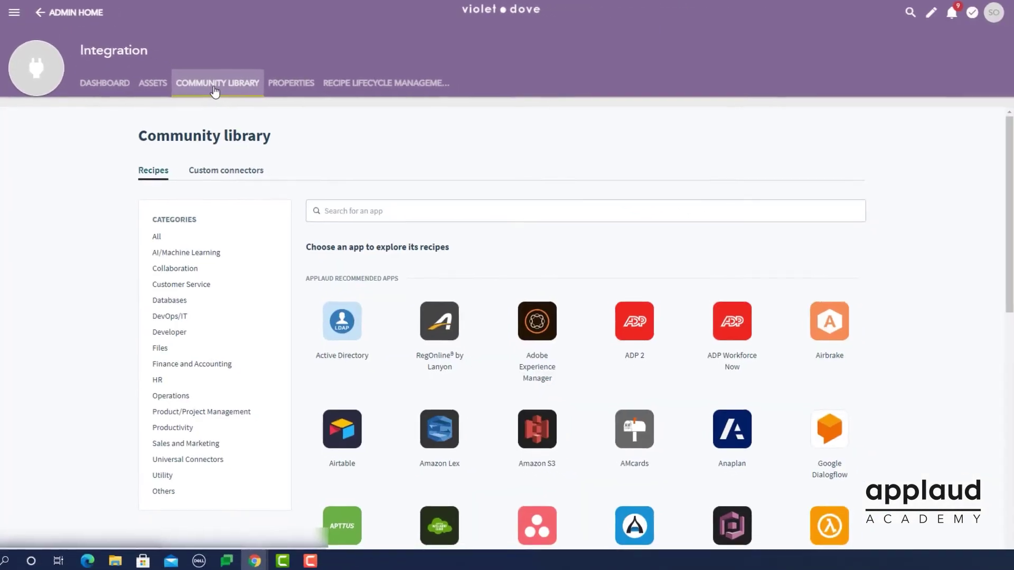
pyautogui.click(232, 176)
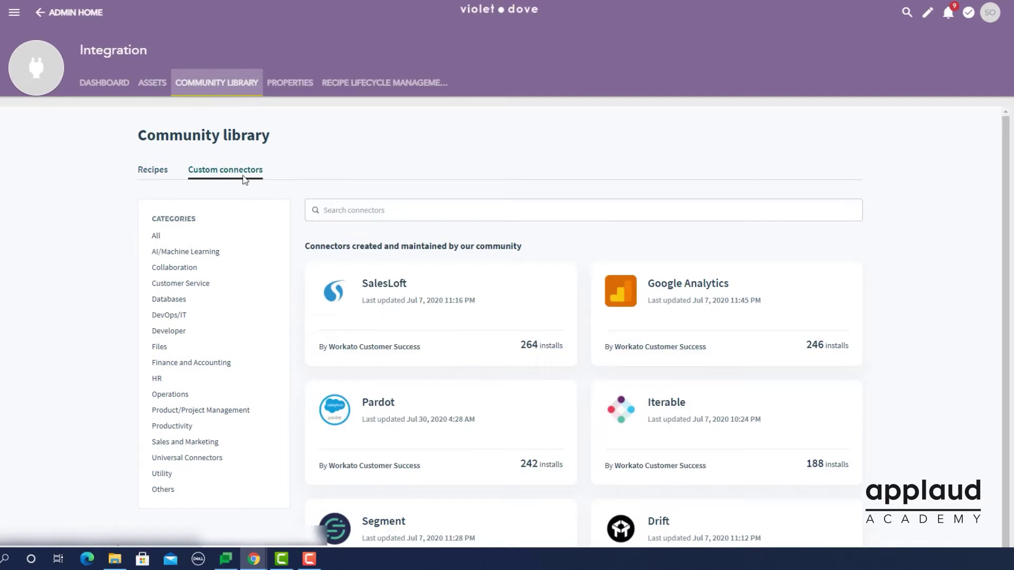
pyautogui.click(345, 209)
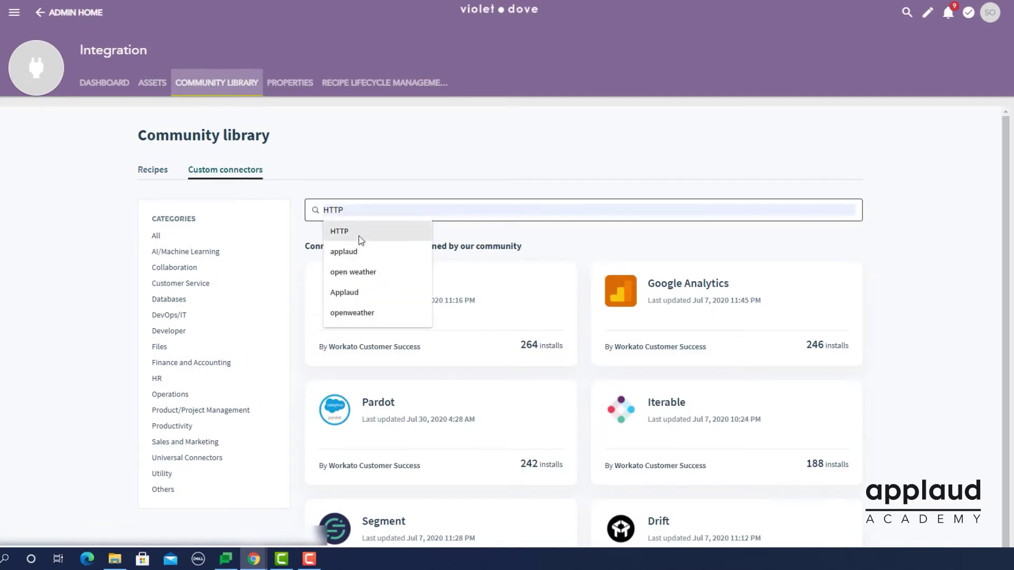
pyautogui.click(344, 252)
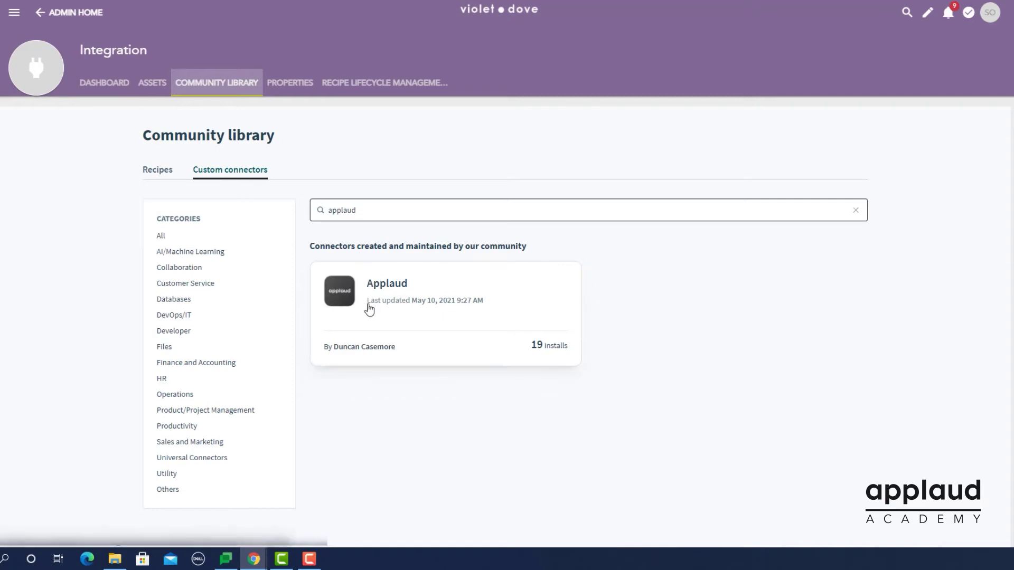
pyautogui.click(371, 315)
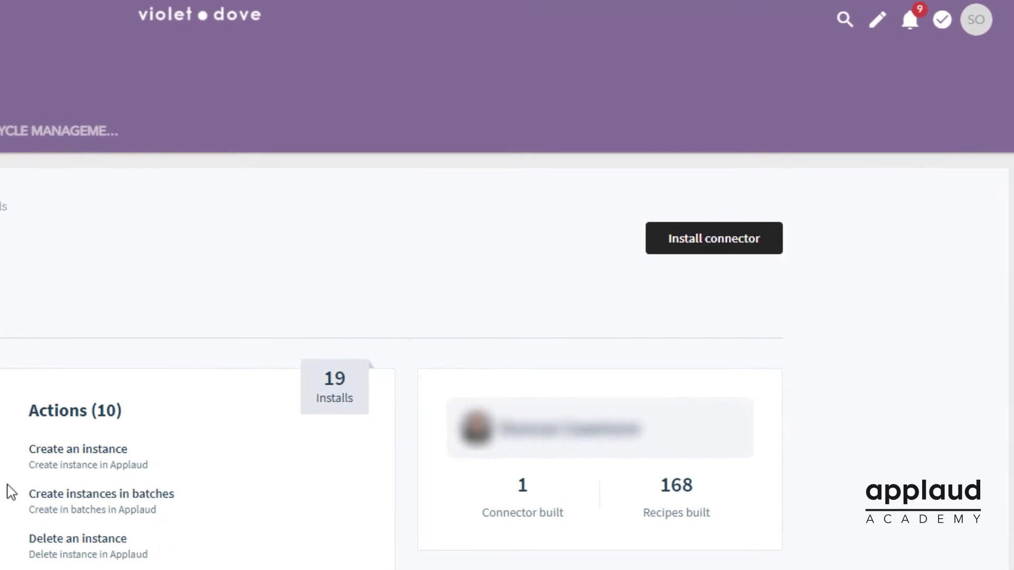
pyautogui.click(699, 246)
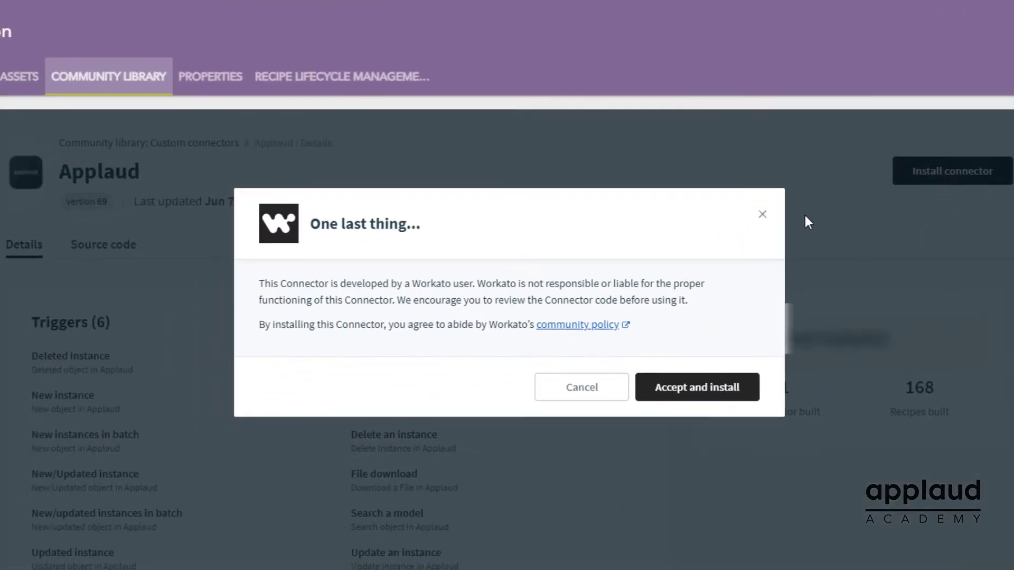
pyautogui.click(700, 388)
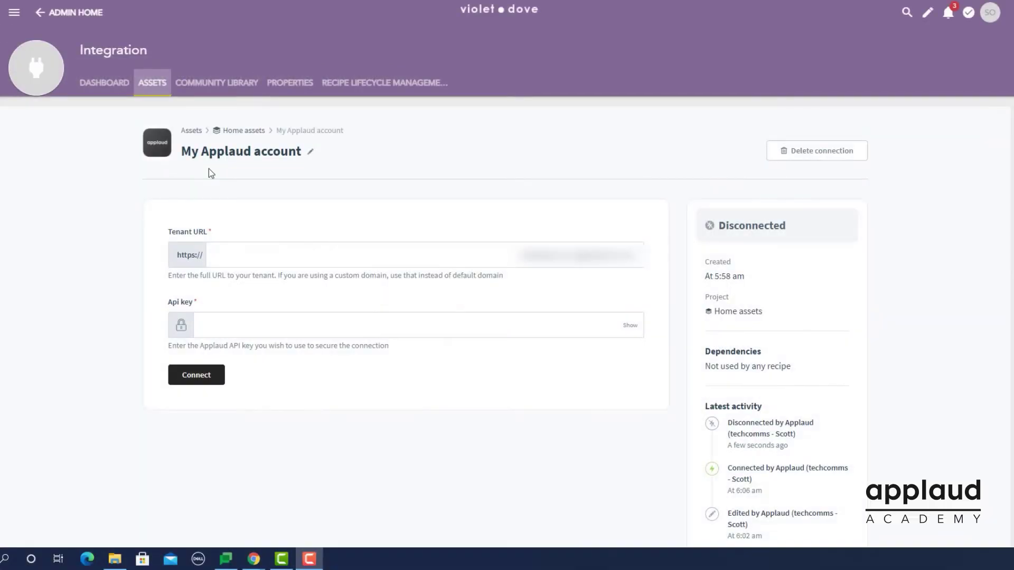
# Paste the saved API key into the My Applaud account connection and connect it
pyautogui.click(319, 325)
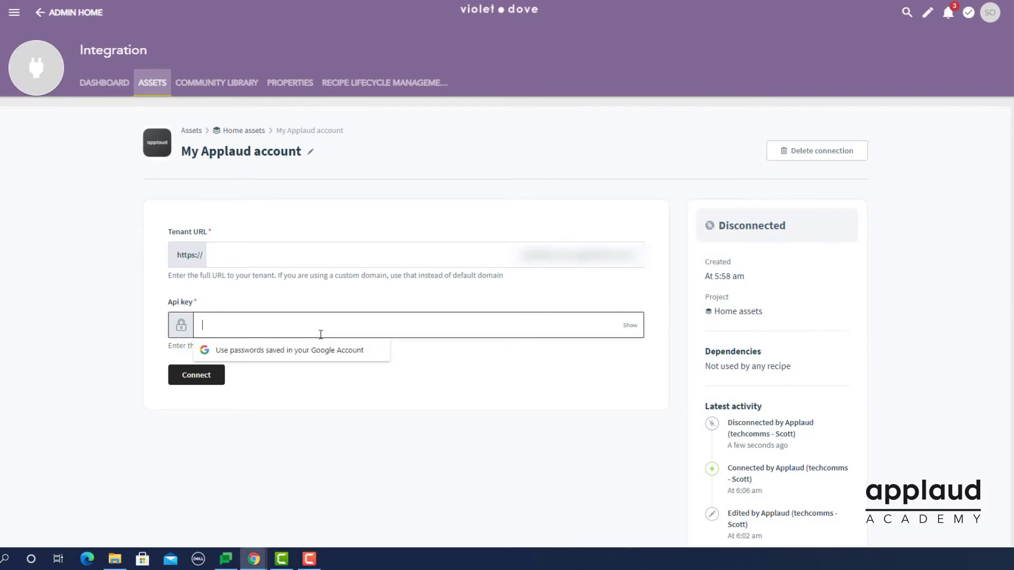
pyautogui.hotkey('ctrl', 'v')
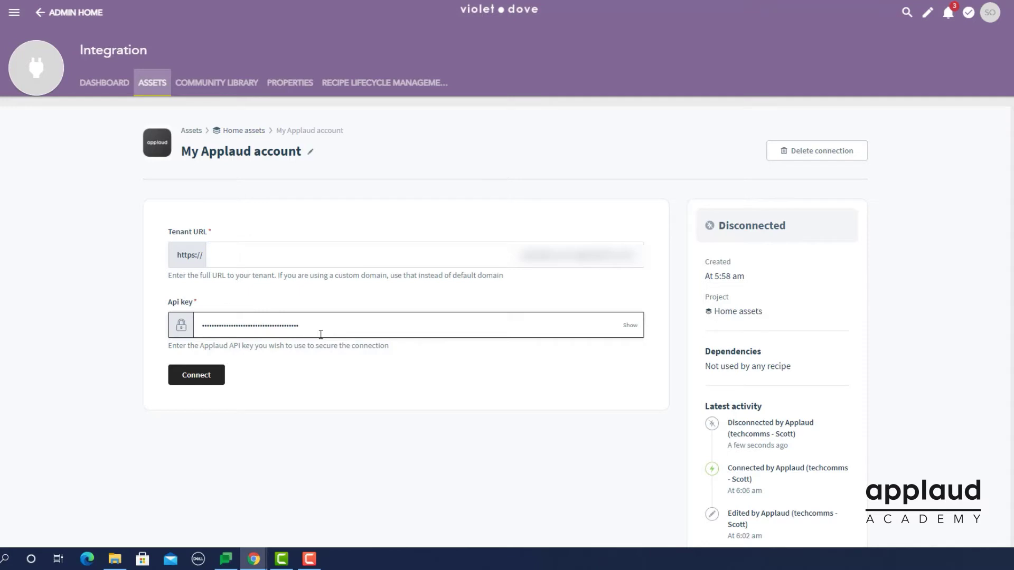
pyautogui.click(196, 376)
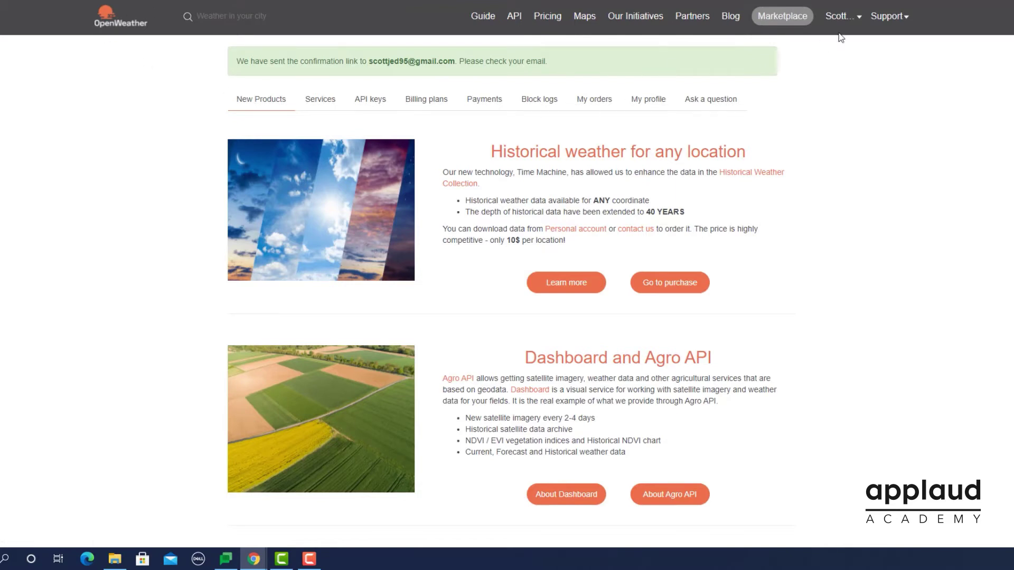
# Log out of OpenWeather, go to new account creation, and select the API key from the email
pyautogui.click(853, 18)
pyautogui.click(827, 109)
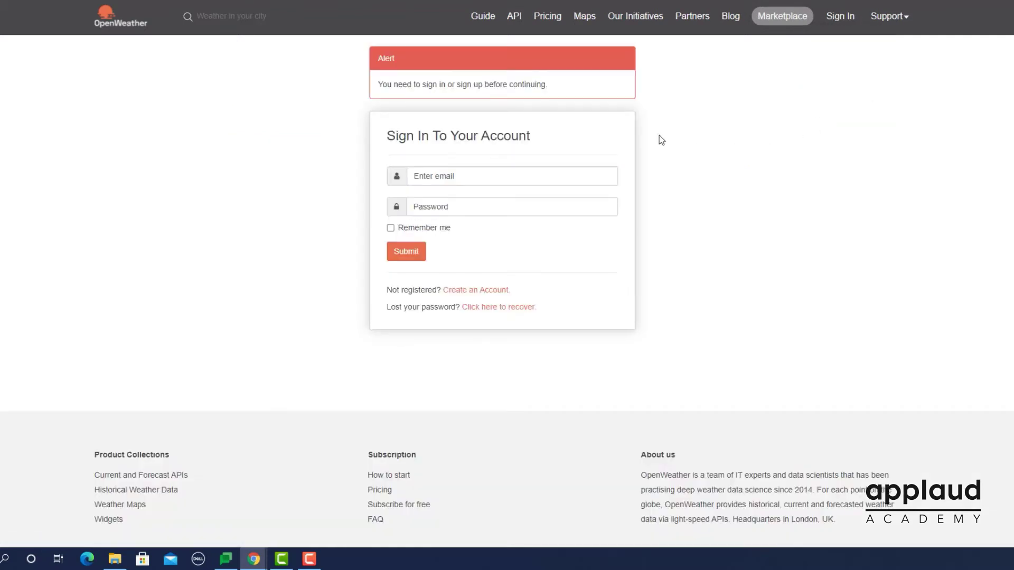
pyautogui.click(476, 290)
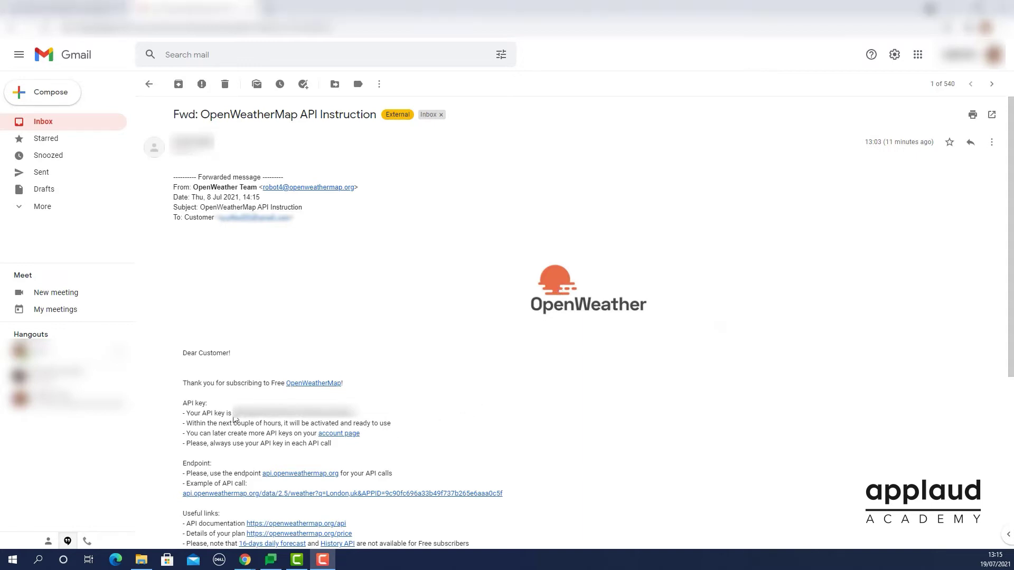
pyautogui.moveTo(235, 414); pyautogui.dragTo(353, 415)
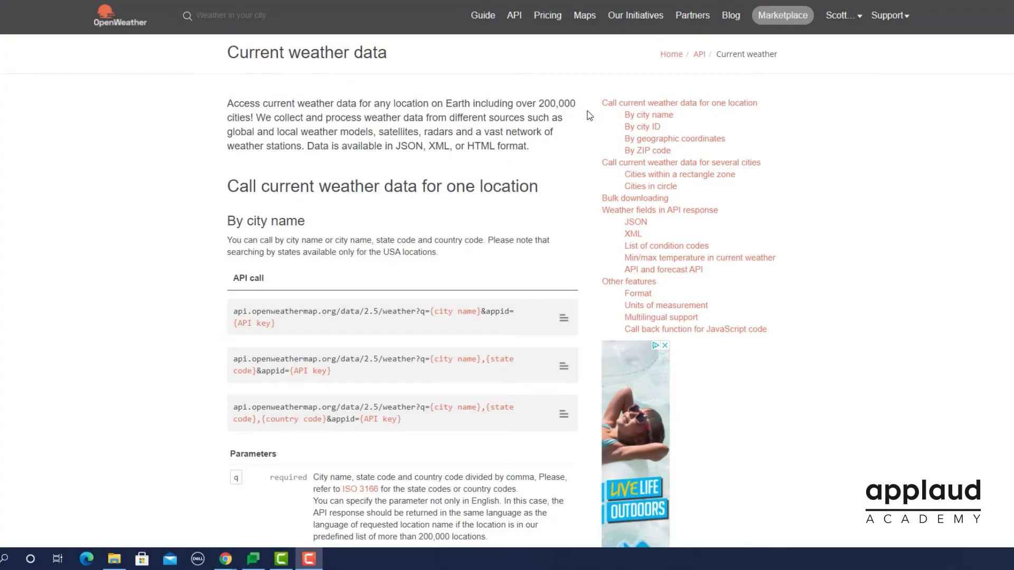
pyautogui.scroll(-3, 587, 111)
pyautogui.scroll(-2, 587, 111)
pyautogui.scroll(-2, 587, 110)
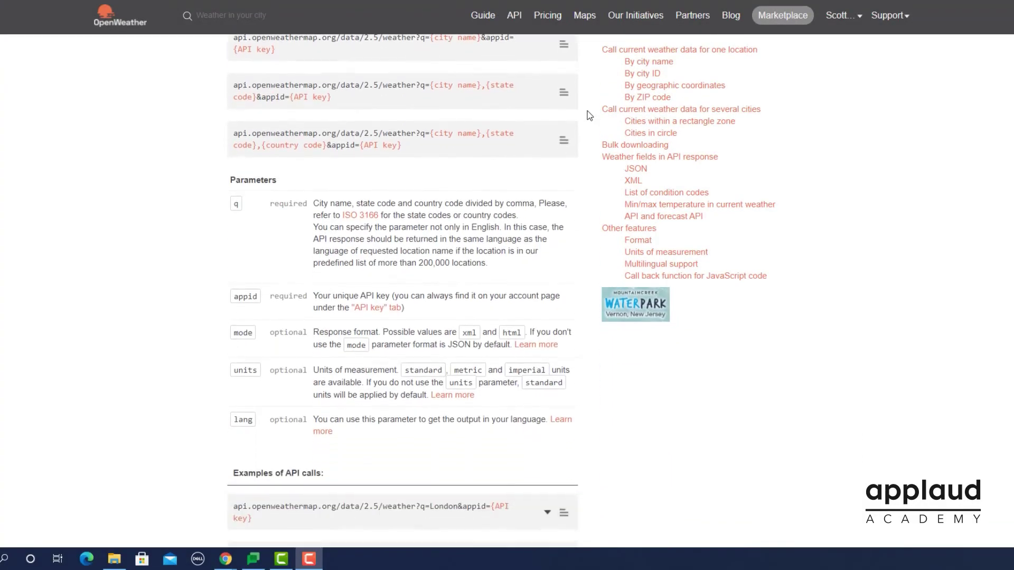
pyautogui.scroll(-2, 587, 111)
pyautogui.scroll(-1, 587, 111)
pyautogui.scroll(-2, 587, 110)
pyautogui.scroll(-1, 587, 110)
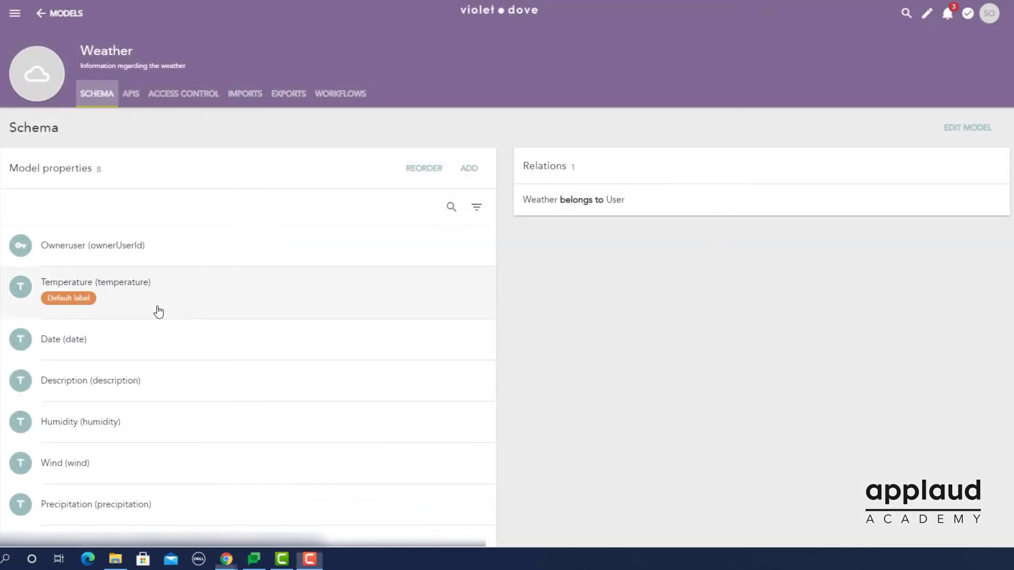
# Inspect the Weather model's Temperature property settings
pyautogui.click(158, 311)
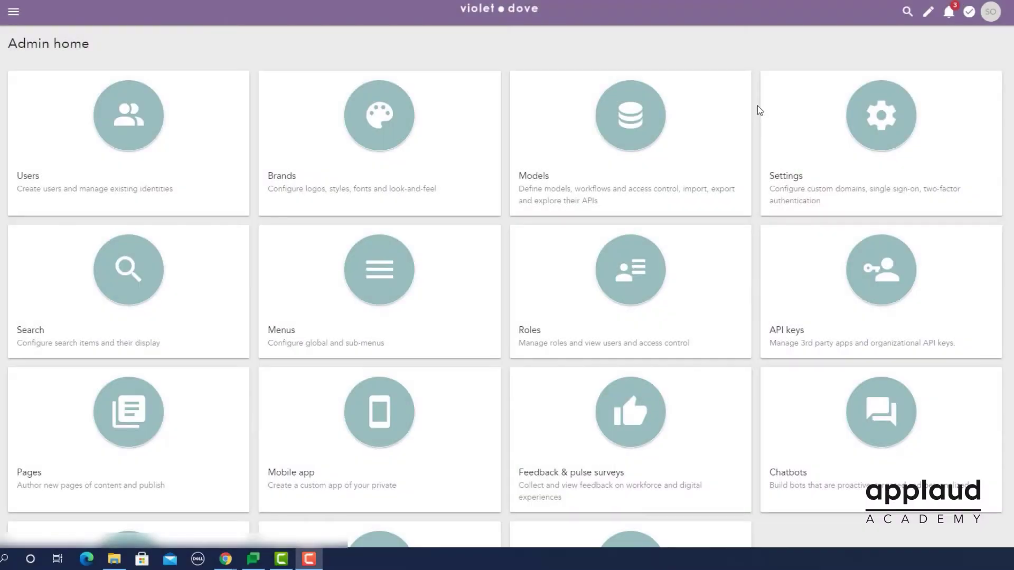
pyautogui.scroll(-3, 757, 105)
pyautogui.scroll(-4, 757, 106)
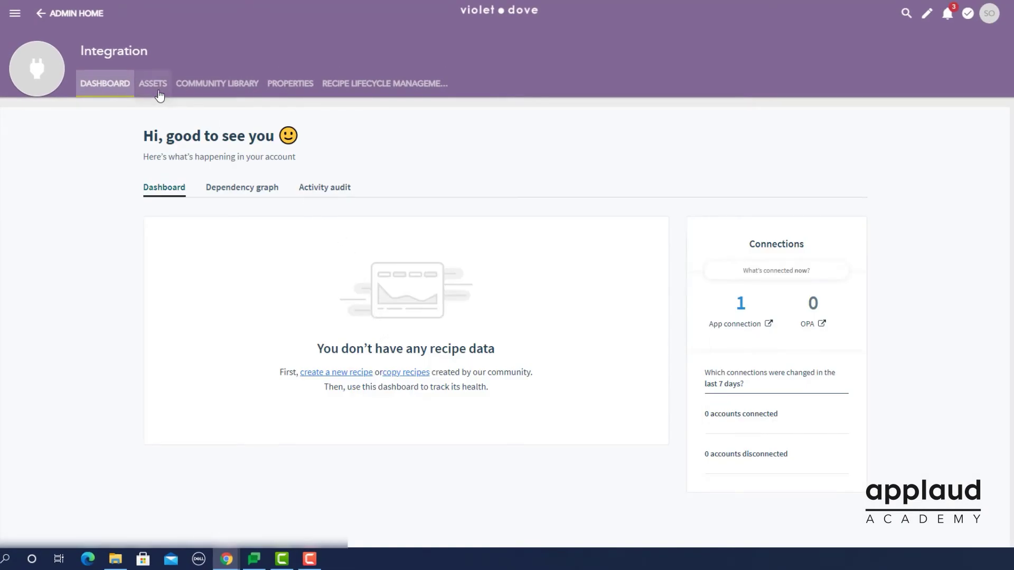
# Go to Integration assets and open the Home assets project
pyautogui.click(153, 83)
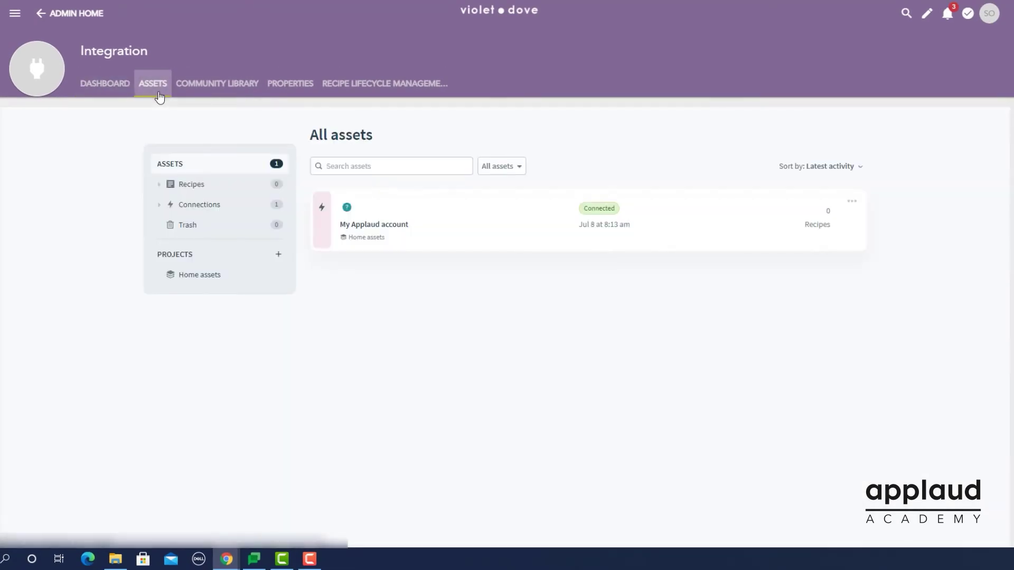
pyautogui.click(227, 275)
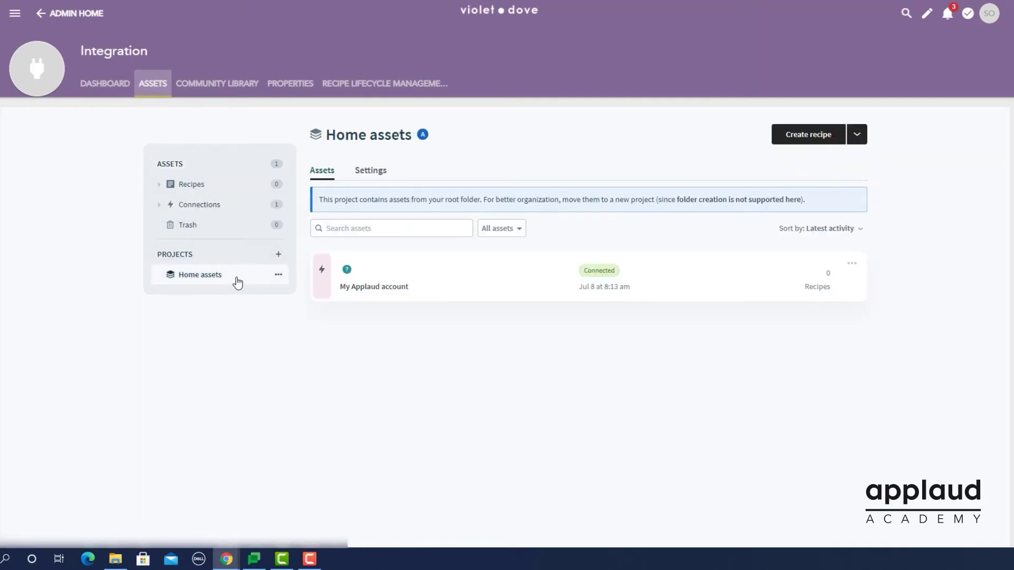
# Create a new HTTP connection and clear its default name for OpenWeather App
pyautogui.click(856, 134)
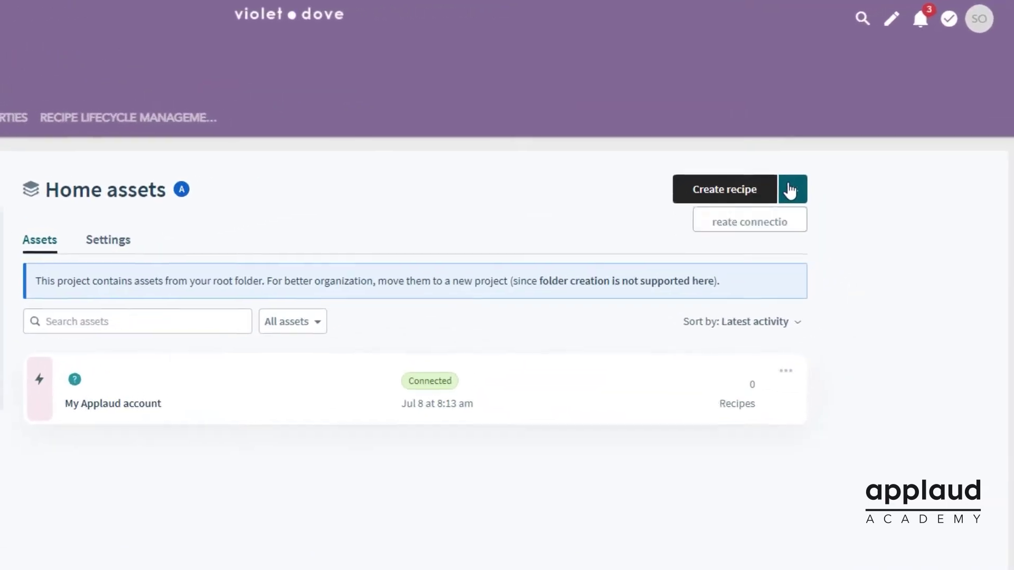
pyautogui.click(755, 229)
pyautogui.write('HTTP')
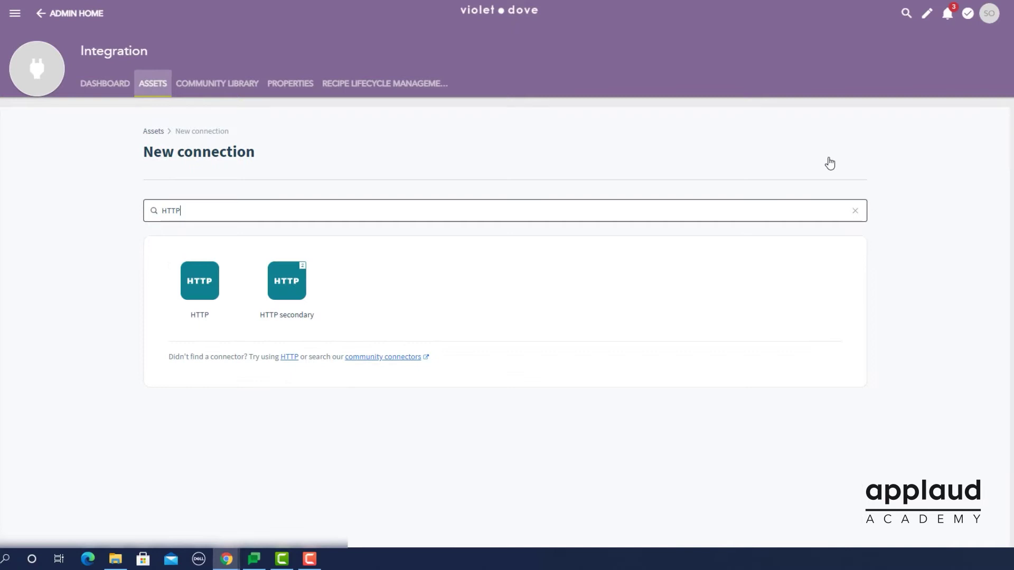
pyautogui.click(199, 289)
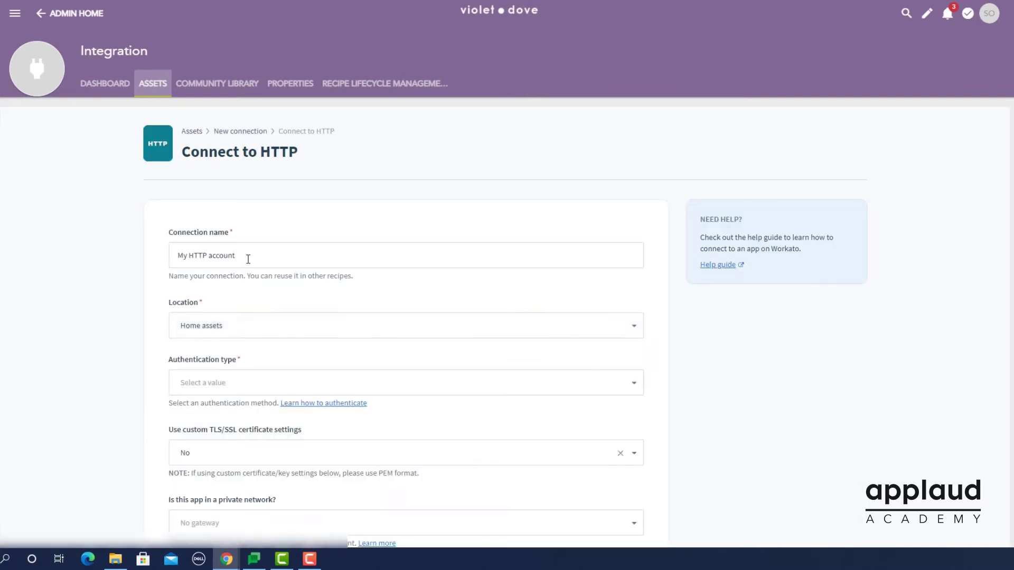
pyautogui.click(249, 258)
pyautogui.press('BackSpace')
pyautogui.press('BackSpace')
pyautogui.press('BackSpace')
pyautogui.write('OpenWeather App')
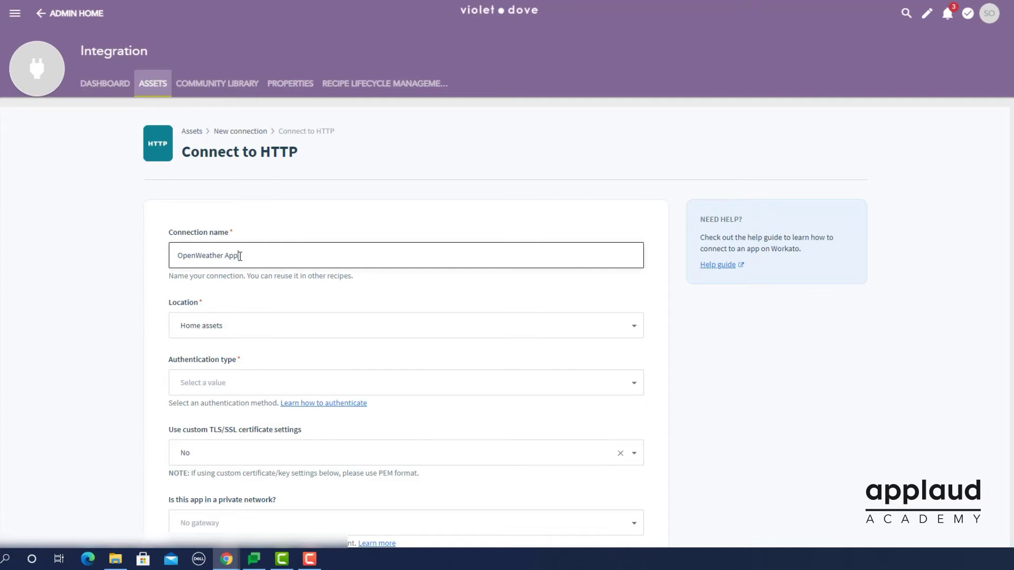
# Store it in Home assets, use header auth with the pasted OpenWeather API key, and connect
pyautogui.click(244, 326)
pyautogui.click(207, 381)
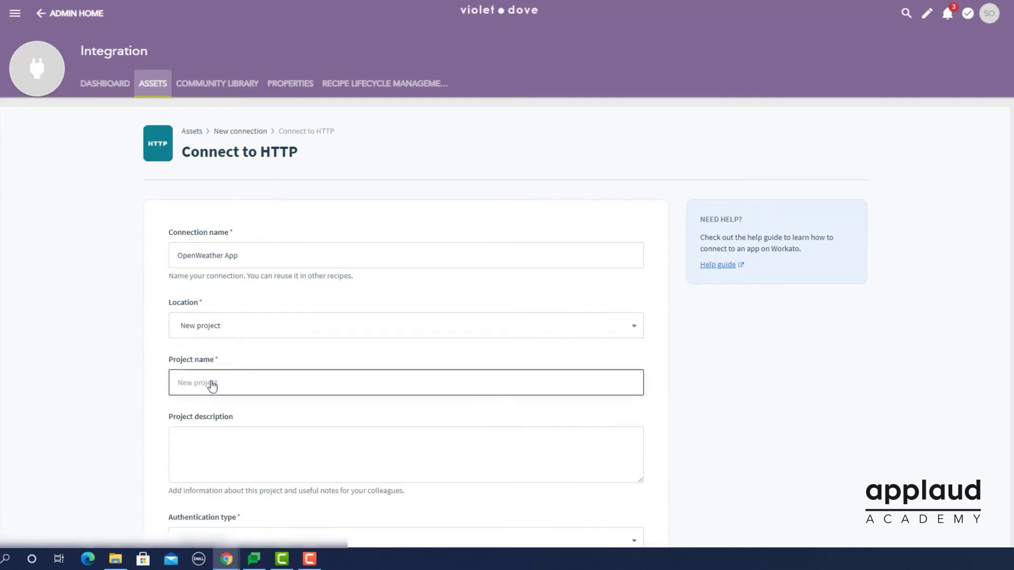
pyautogui.click(230, 329)
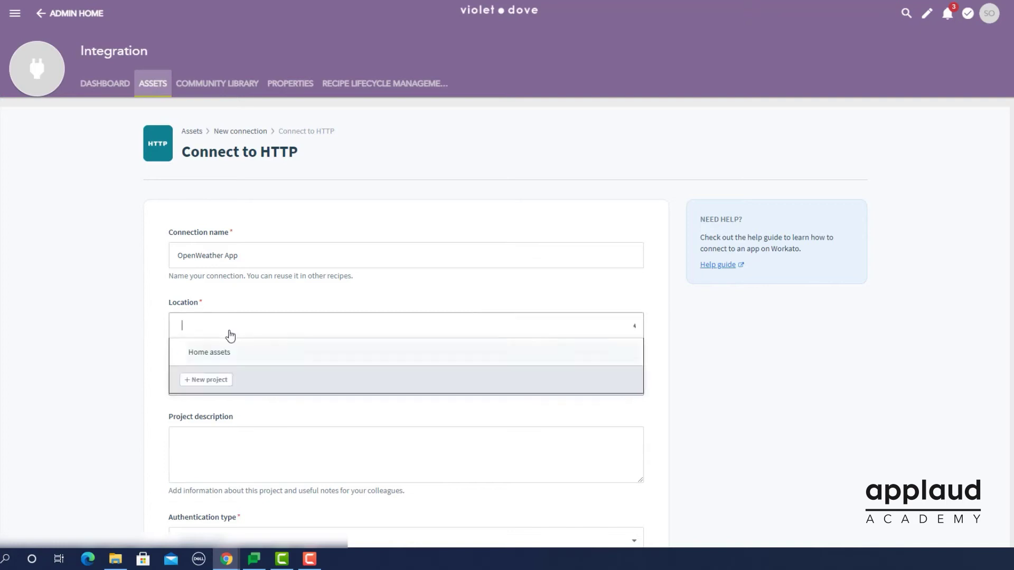
pyautogui.click(230, 352)
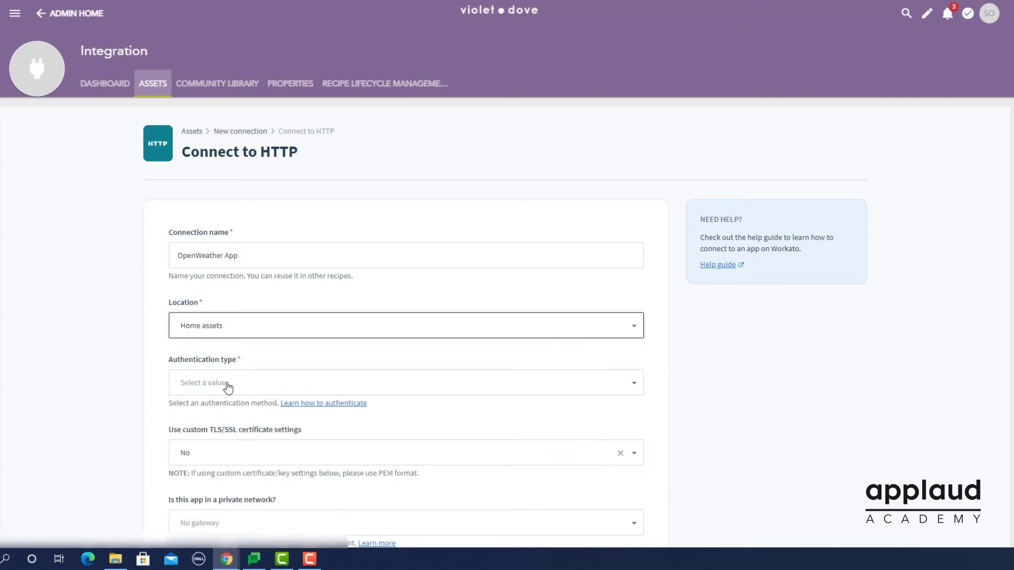
pyautogui.click(228, 386)
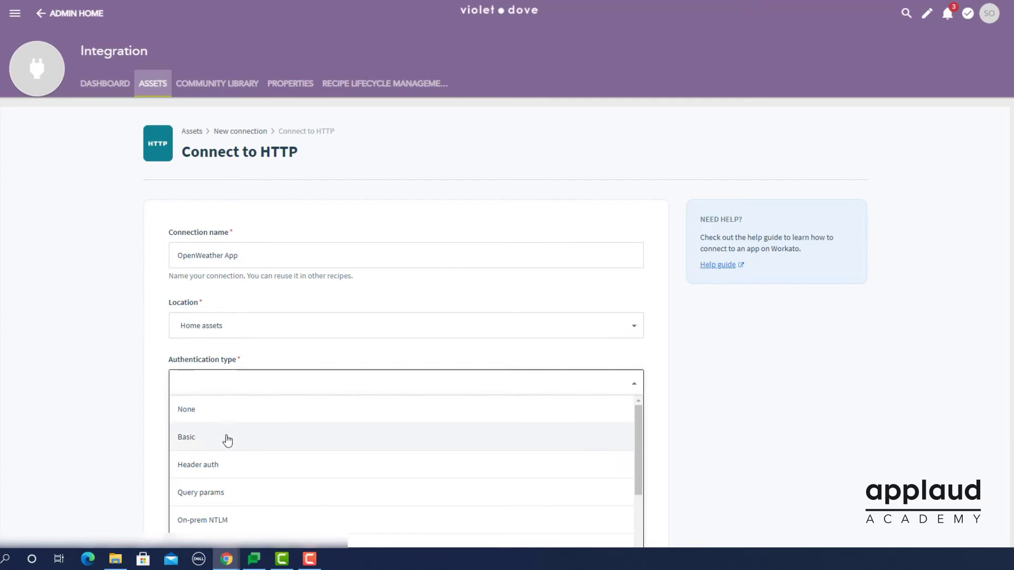
pyautogui.click(229, 466)
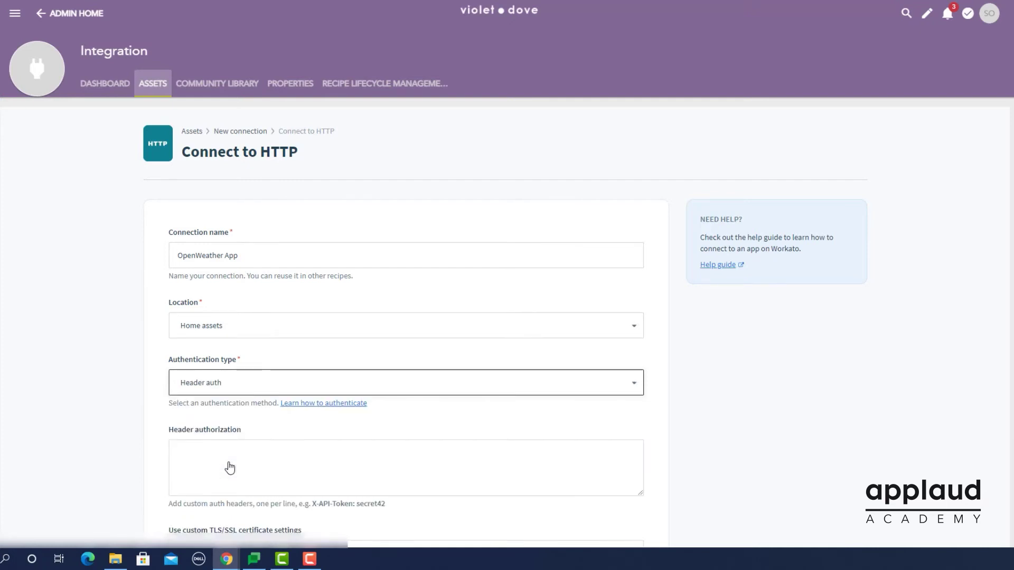
pyautogui.click(230, 466)
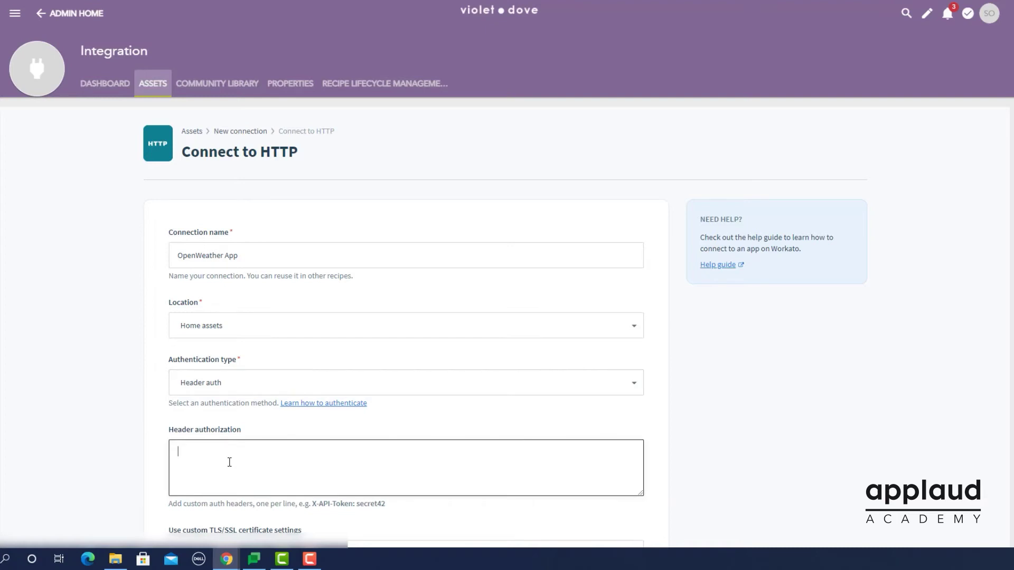
pyautogui.hotkey('ctrl', 'v')
pyautogui.scroll(-2, 229, 463)
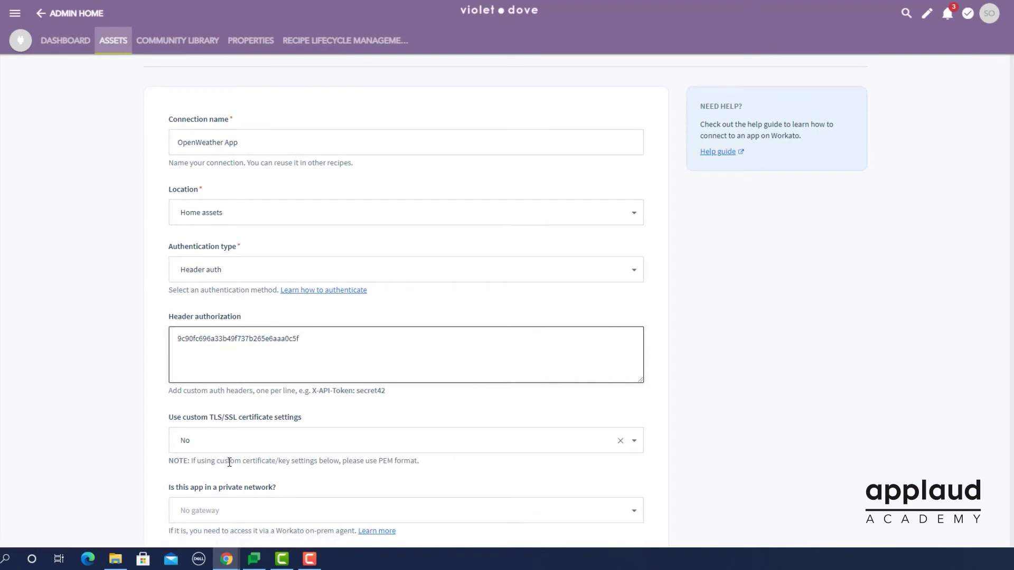
pyautogui.scroll(-2, 229, 463)
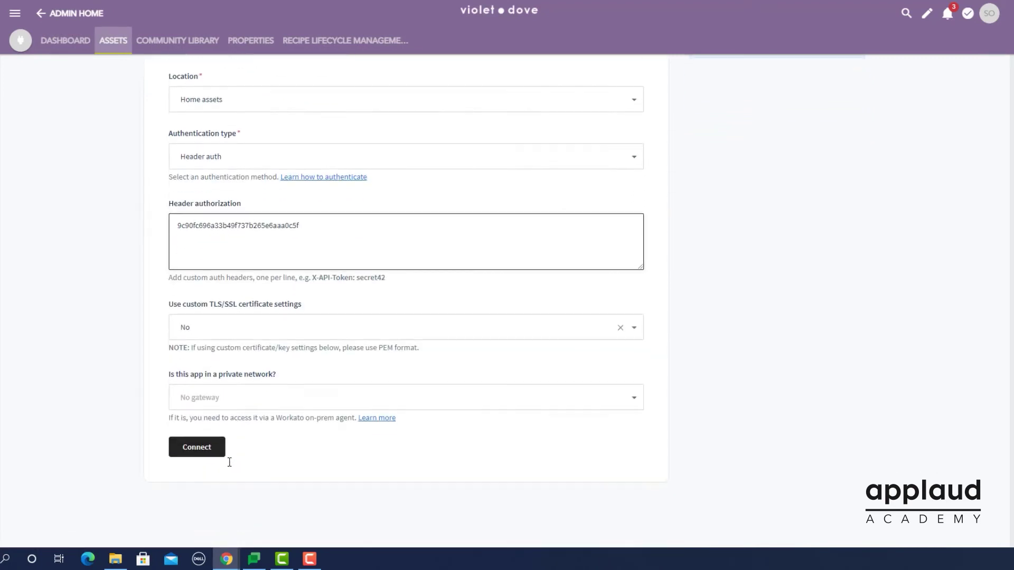
pyautogui.click(199, 447)
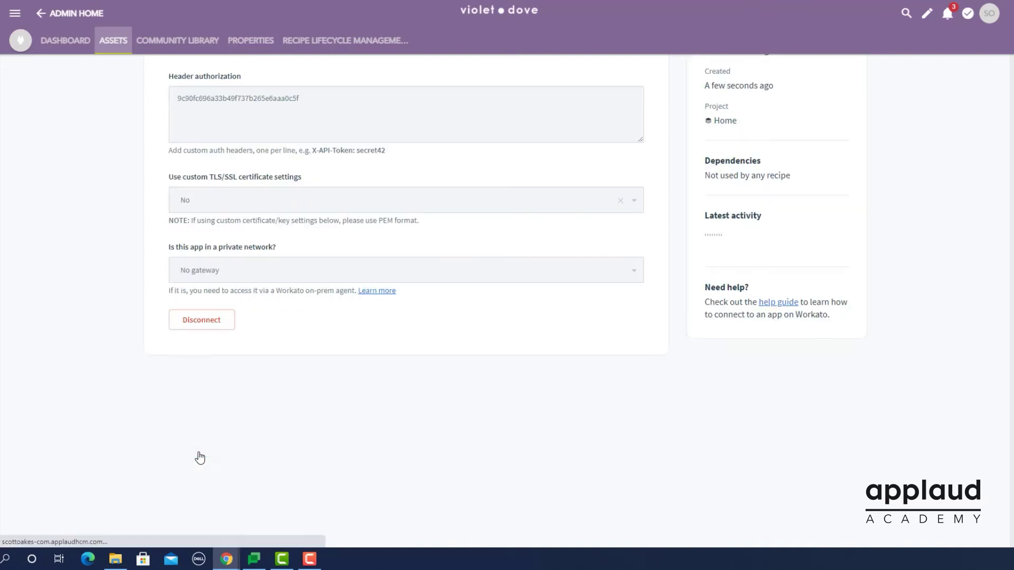
pyautogui.scroll(5, 200, 457)
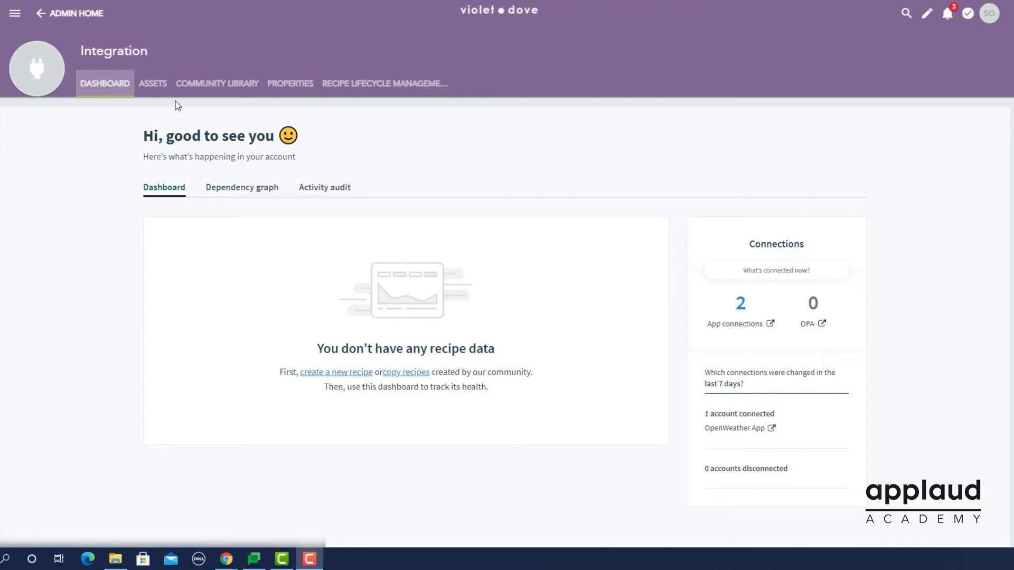
# Return to Integration assets and filter the list to recipes only
pyautogui.click(157, 86)
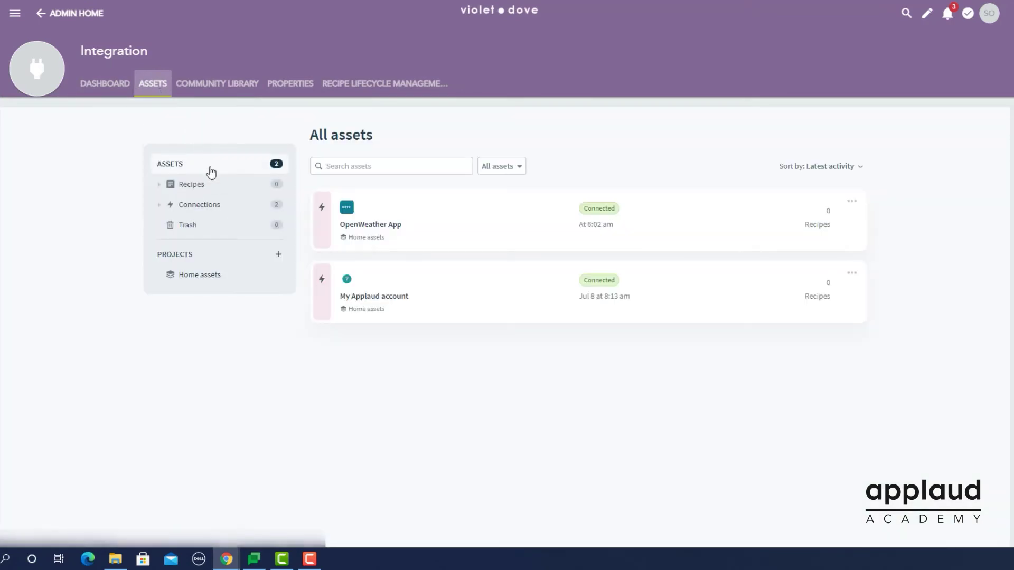
pyautogui.click(215, 191)
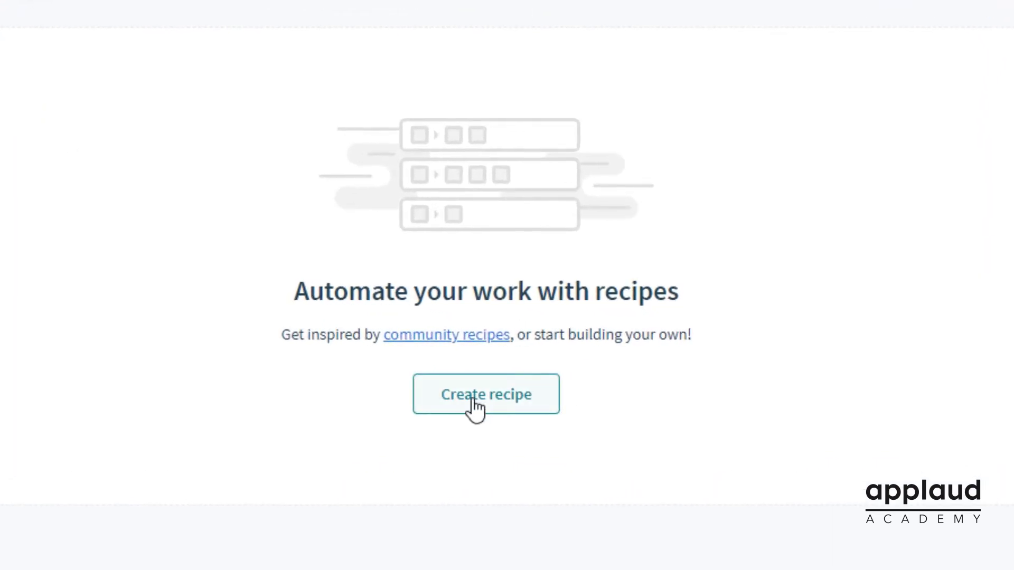
# Create a recipe named Daily weather with a Run on a schedule trigger and start building it
pyautogui.click(483, 404)
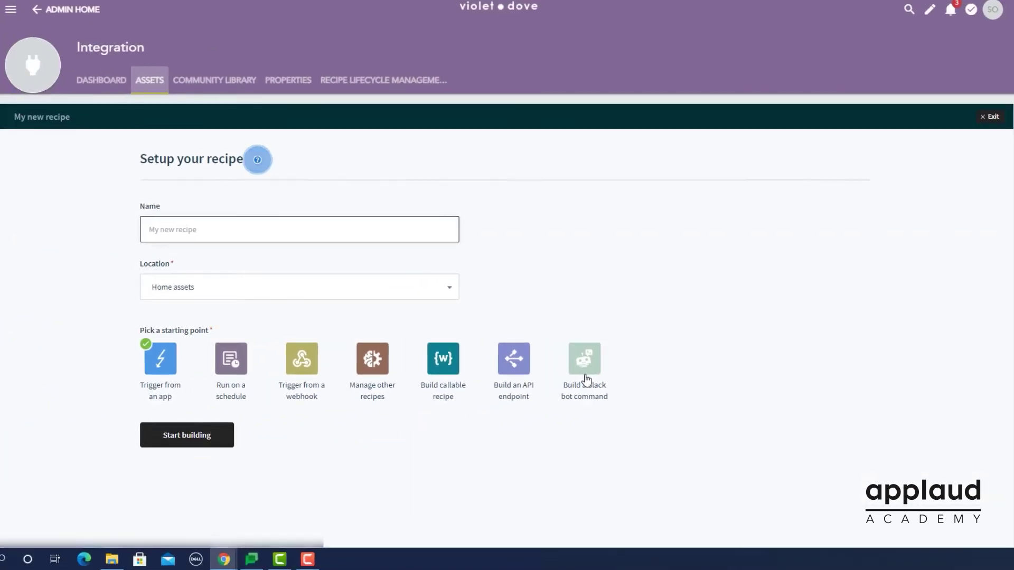
pyautogui.write('Da')
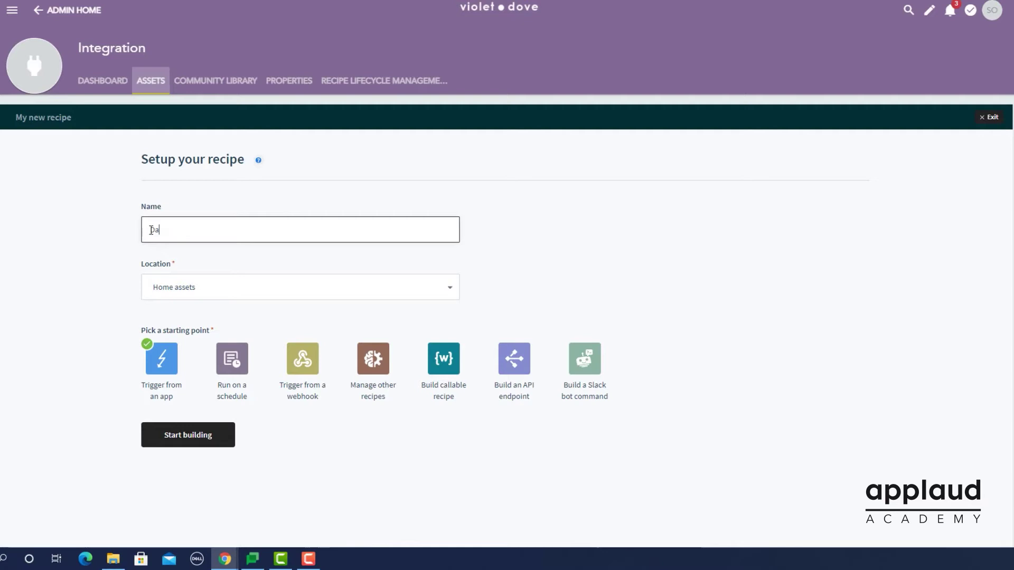
pyautogui.write('ily weather')
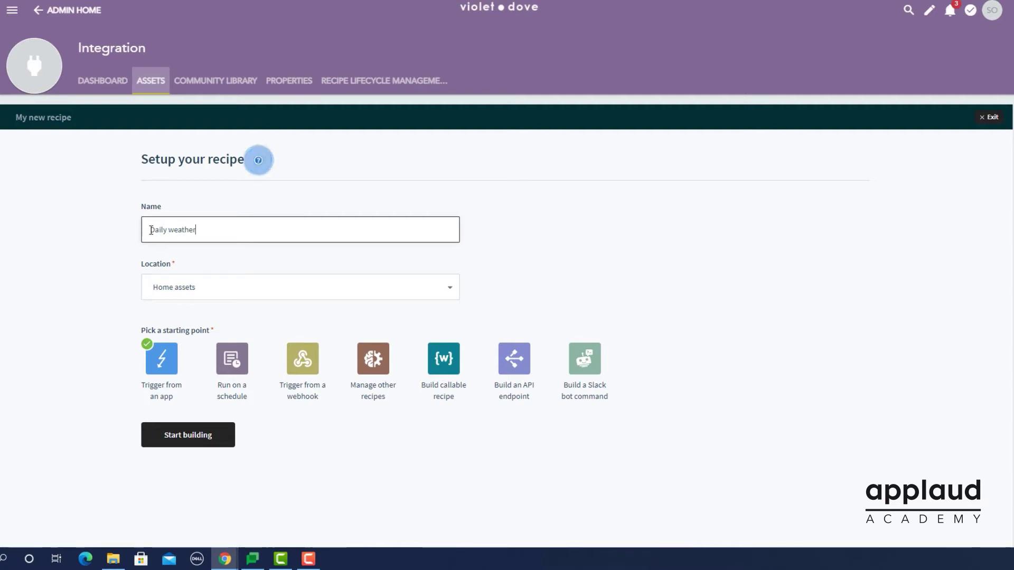
pyautogui.click(232, 361)
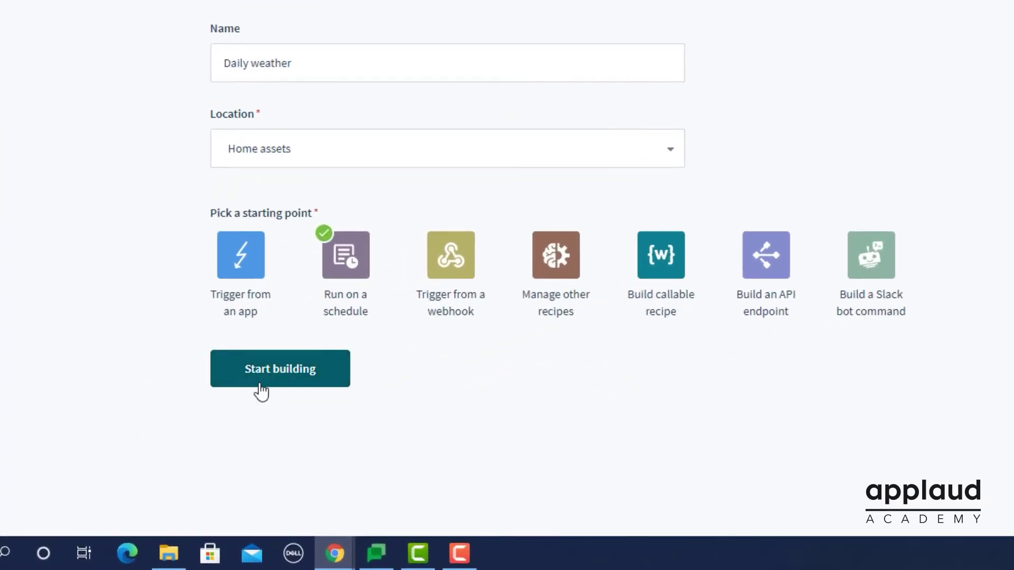
pyautogui.click(261, 372)
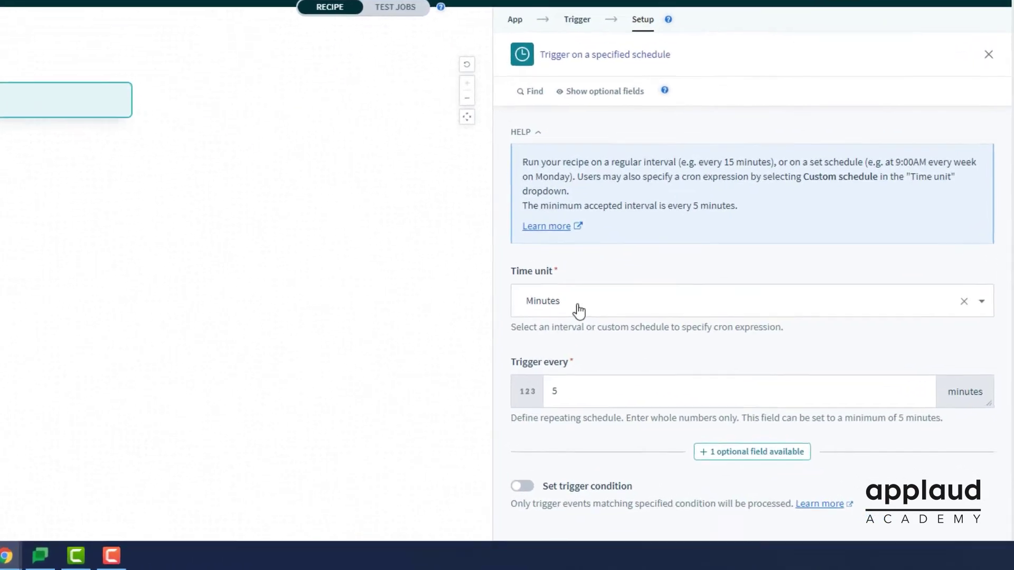
# Set the schedule trigger to Days, every 1 day, triggering at 08:00 AM
pyautogui.click(549, 294)
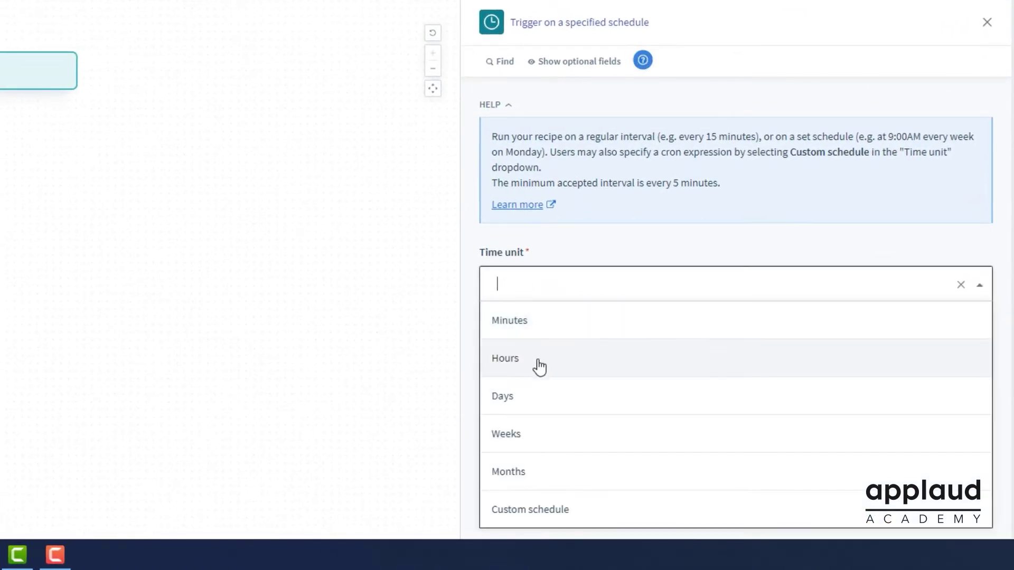
pyautogui.click(532, 396)
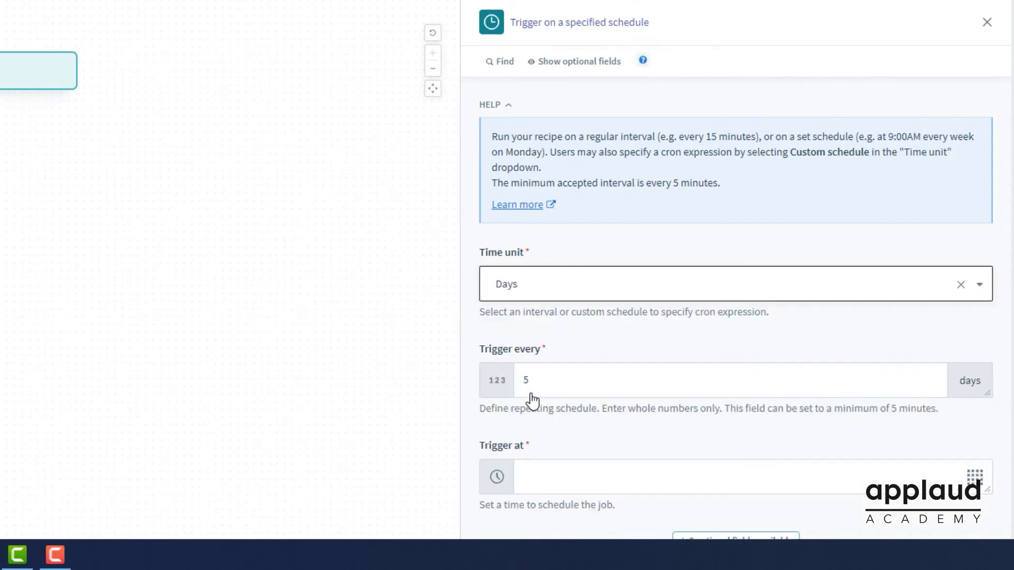
pyautogui.click(539, 382)
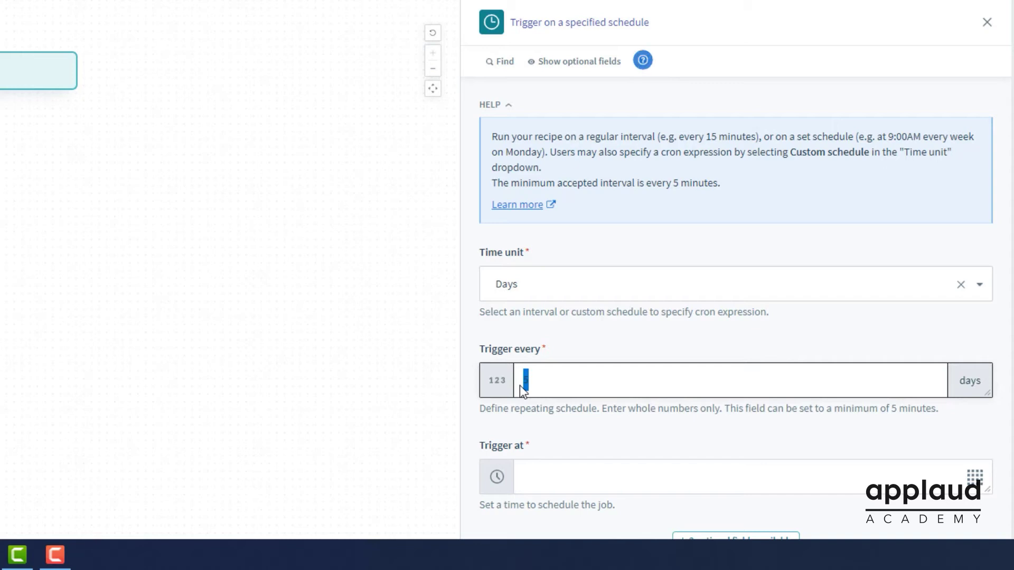
pyautogui.write('1')
pyautogui.click(539, 475)
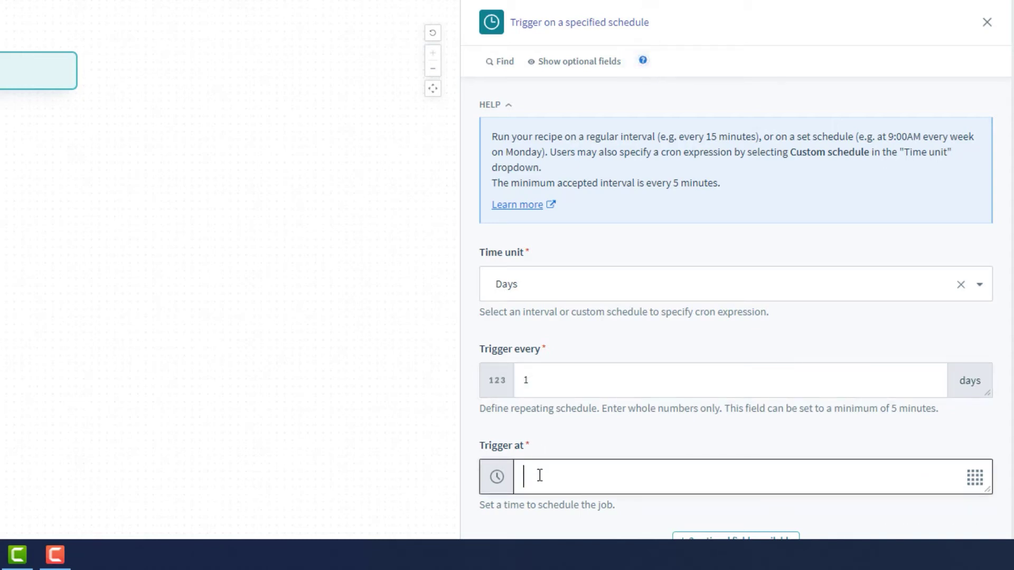
pyautogui.click(975, 478)
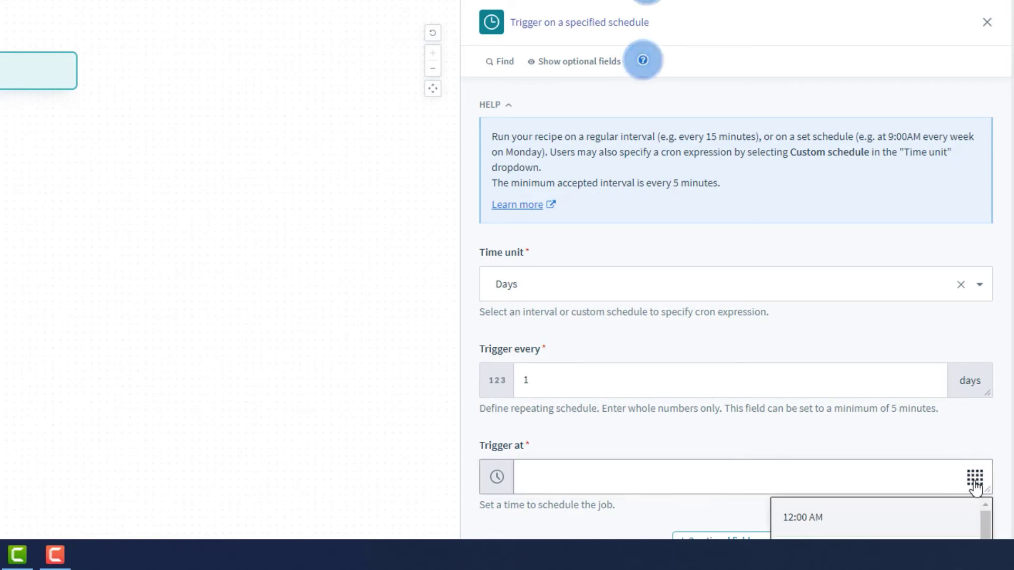
pyautogui.scroll(-1, 974, 485)
pyautogui.scroll(-2, 975, 485)
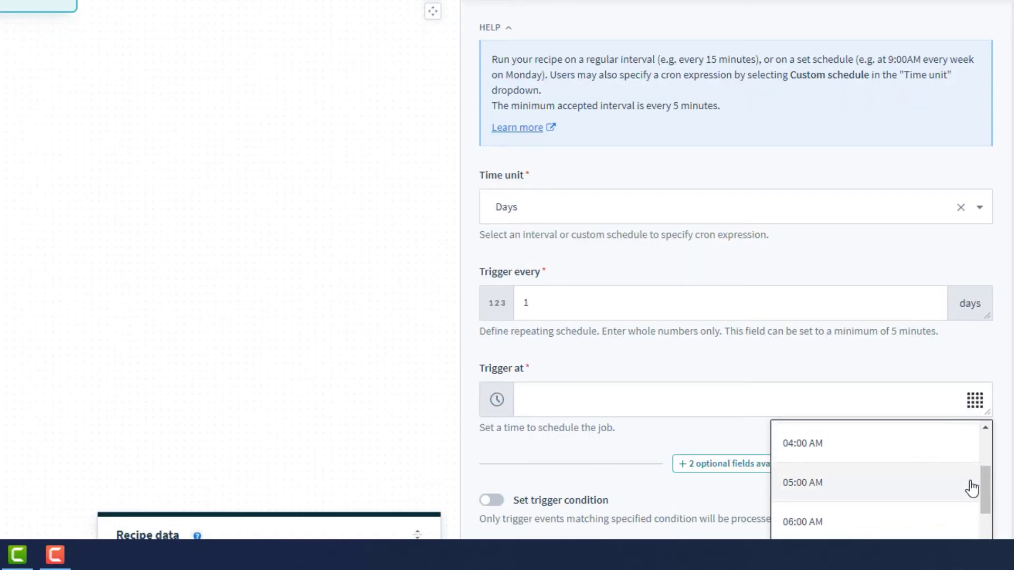
pyautogui.scroll(-1, 969, 487)
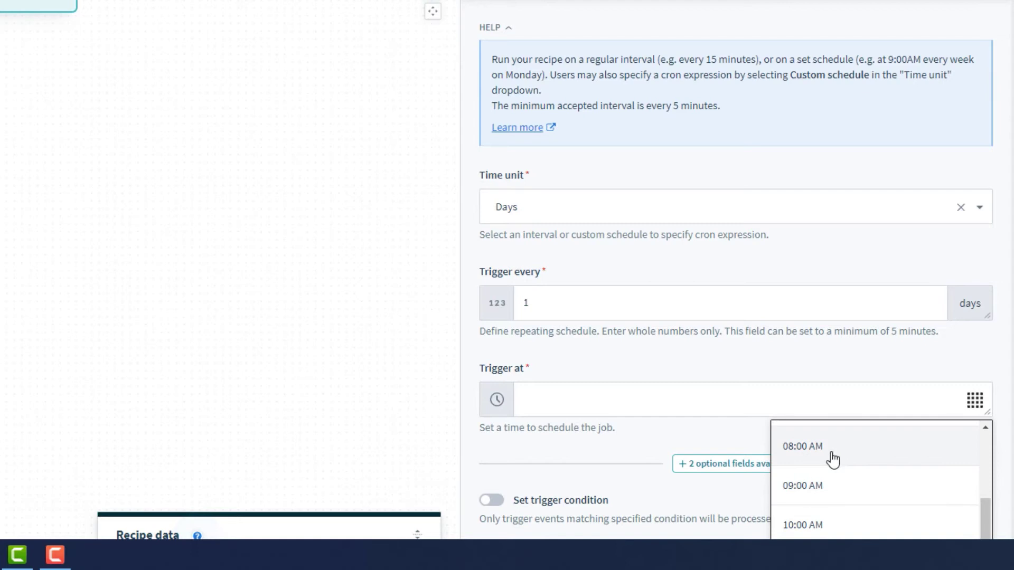
pyautogui.click(832, 453)
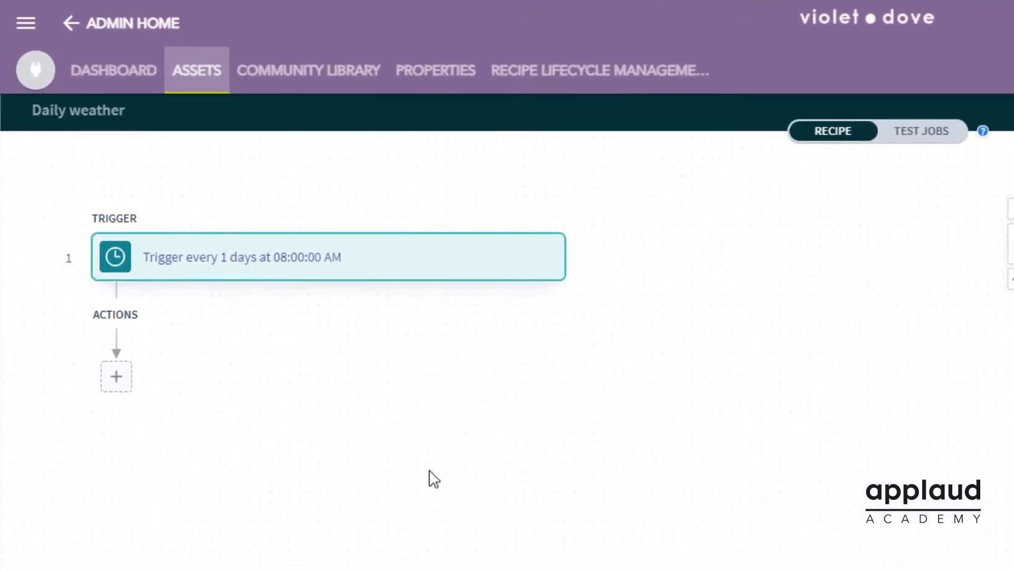
# Add an HTTP action step after the trigger using the OpenWeather App connection
pyautogui.click(116, 377)
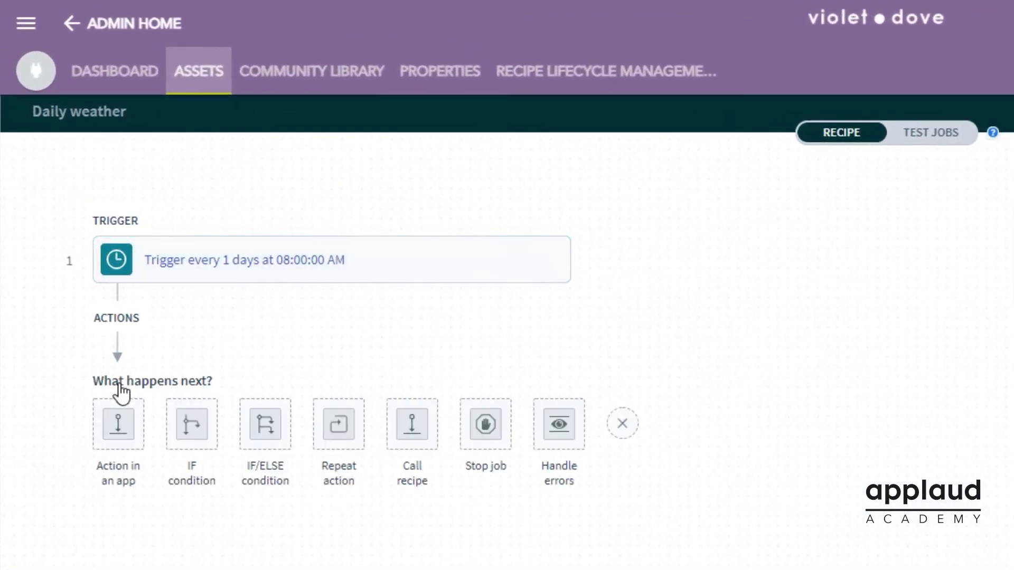
pyautogui.click(120, 424)
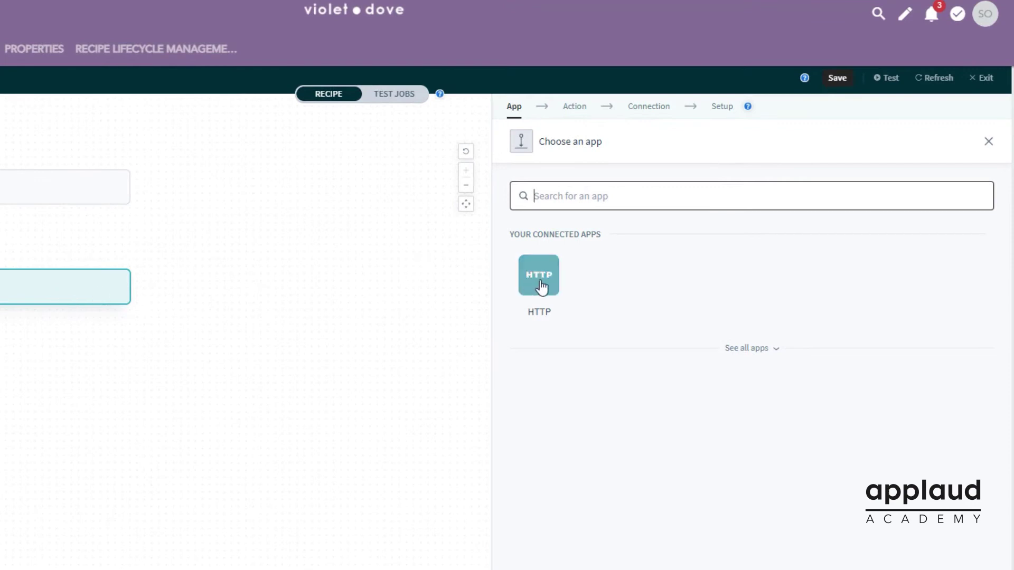
pyautogui.click(540, 285)
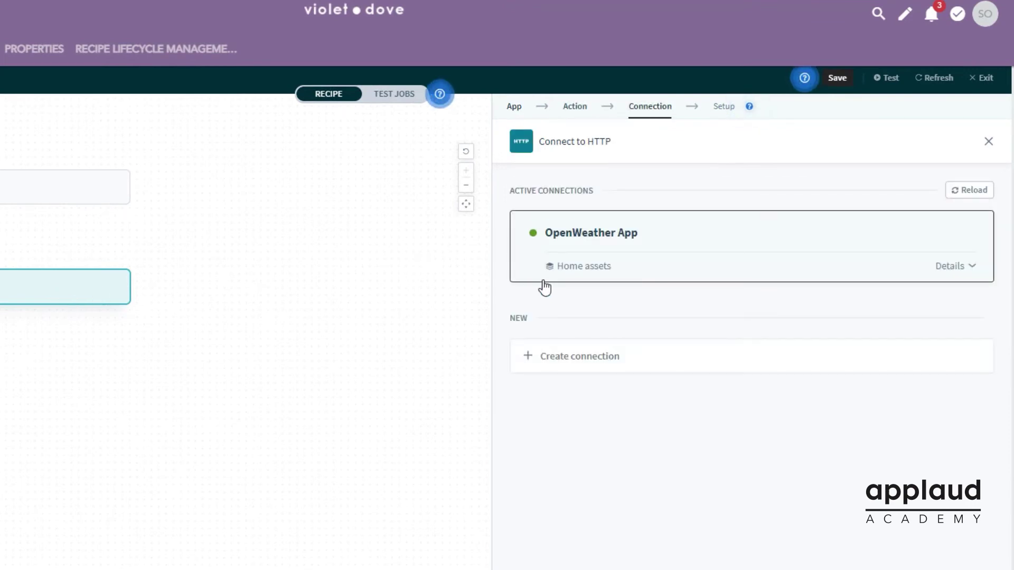
pyautogui.click(545, 269)
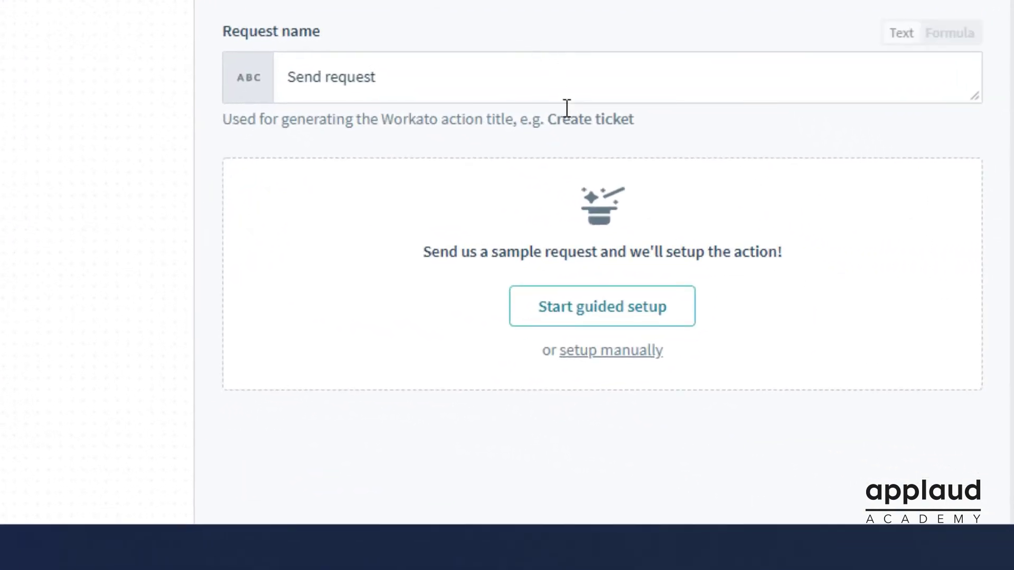
# Start guided setup with a GET request to the pasted OpenWeather weather URL and continue
pyautogui.click(592, 308)
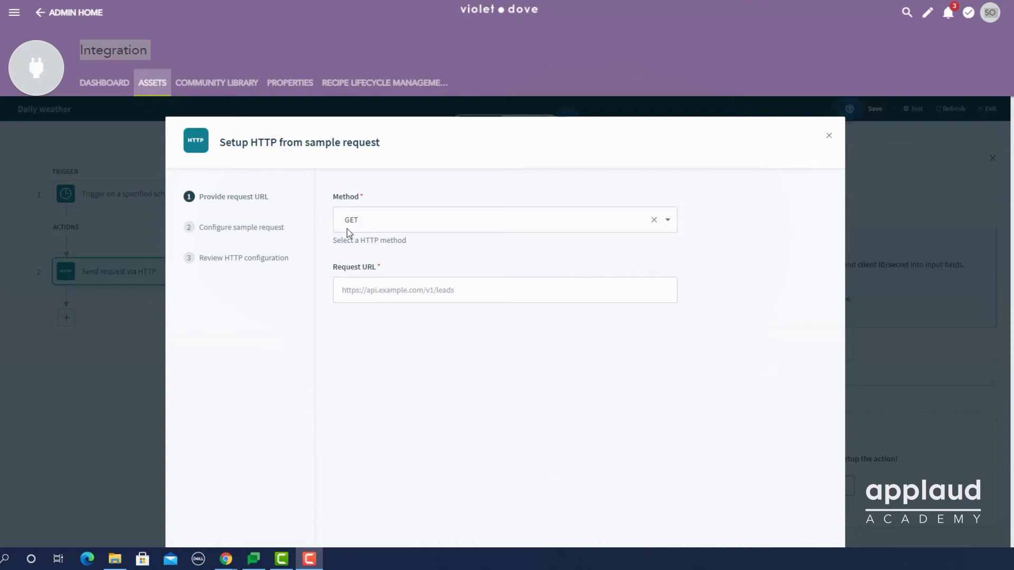
pyautogui.click(341, 293)
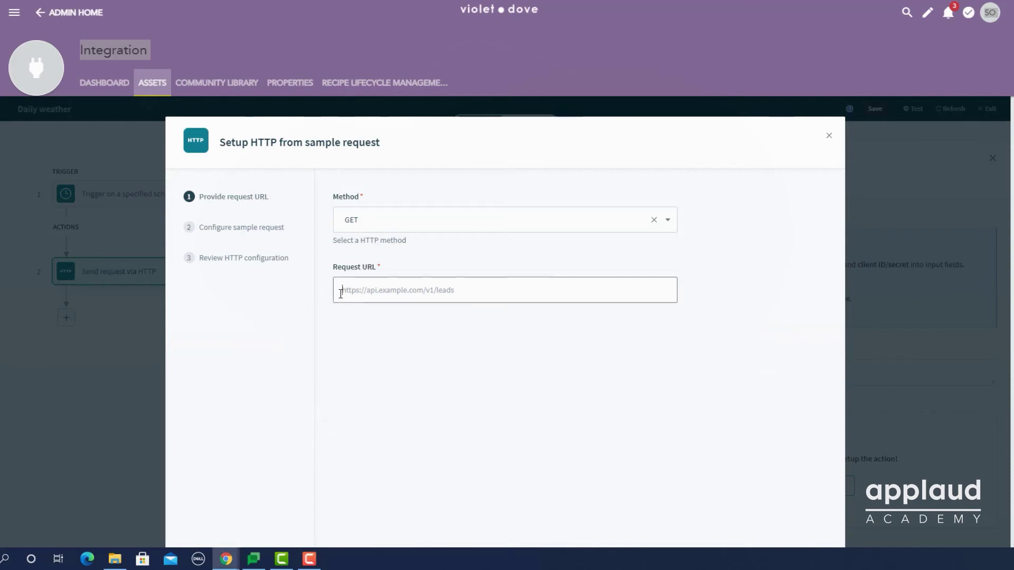
pyautogui.write('https://api.openweathermap.org/data/2.5/weather?')
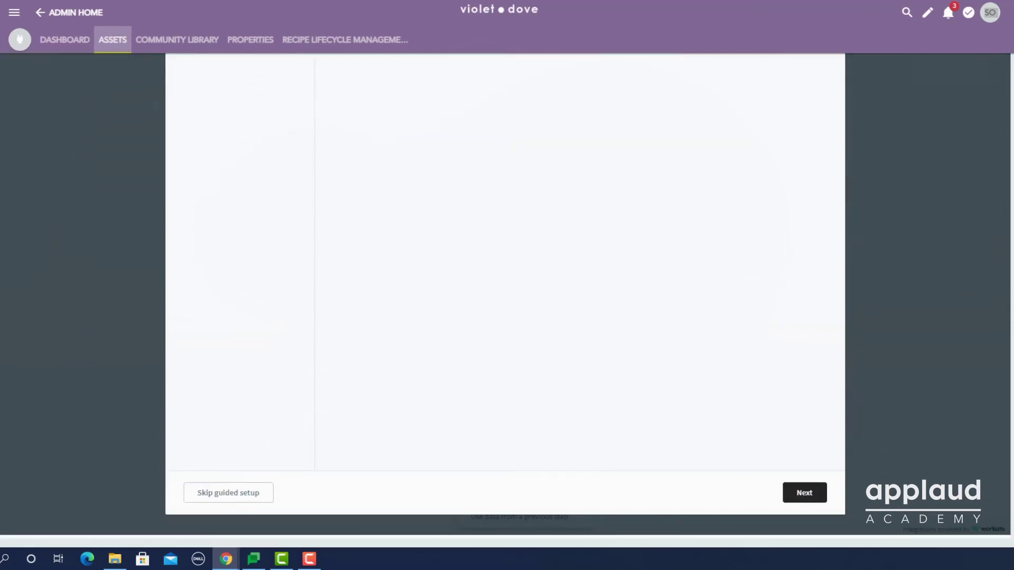
pyautogui.click(805, 494)
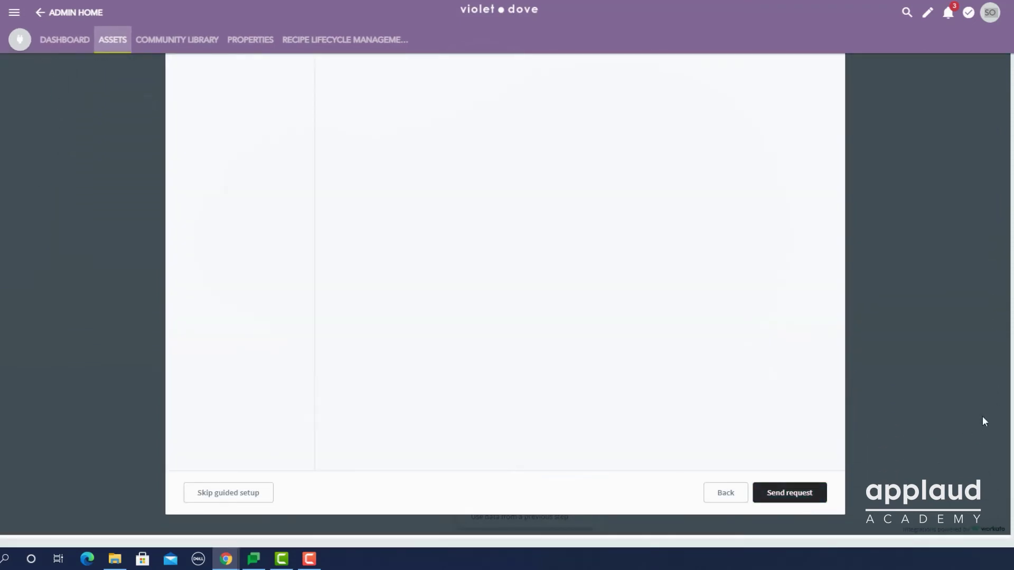
pyautogui.scroll(8, 979, 152)
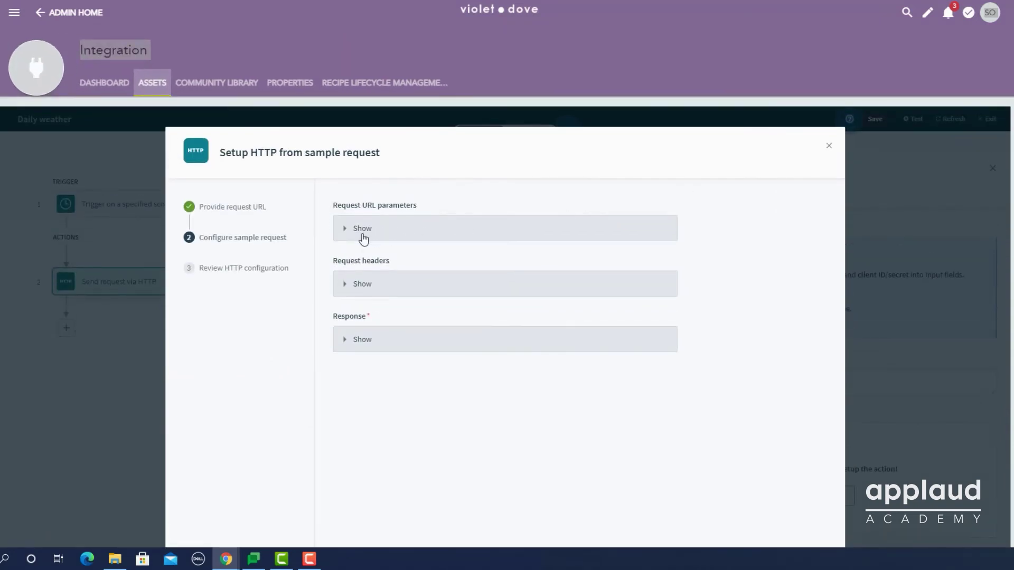
# Add three URL query parameters to the sample request, pasting the API key as the appid value
pyautogui.click(359, 230)
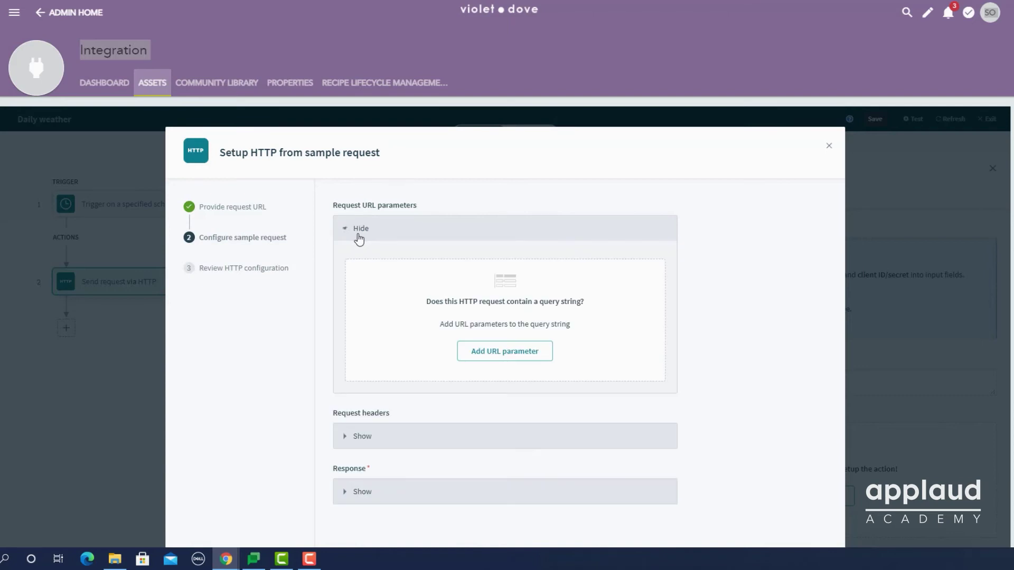
pyautogui.click(500, 355)
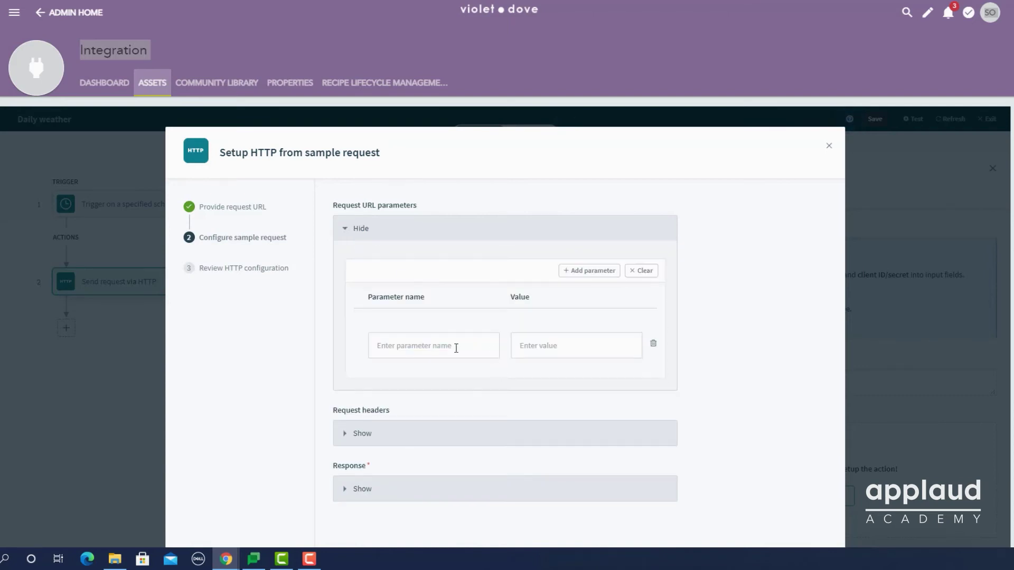
pyautogui.click(389, 347)
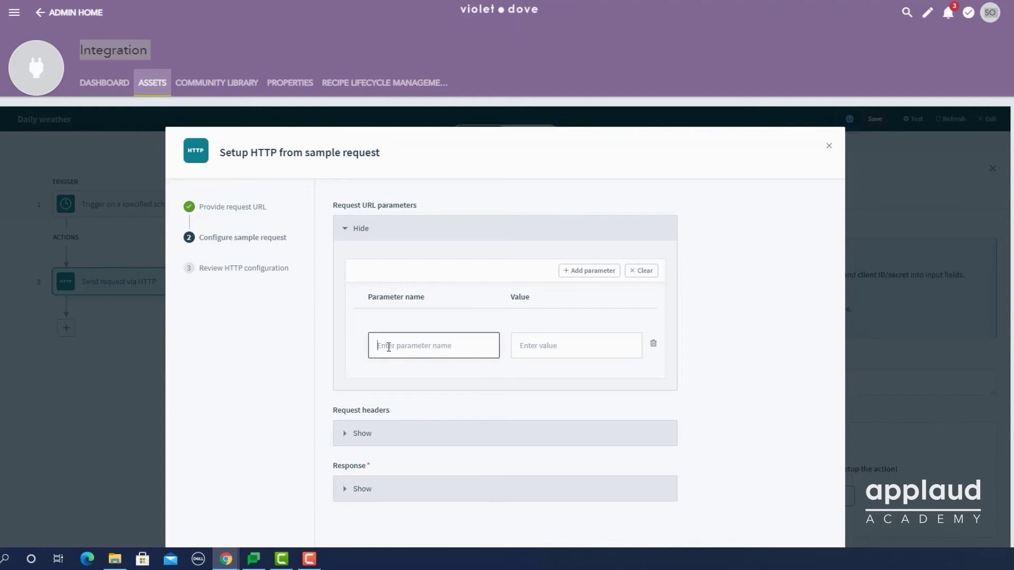
pyautogui.write('q')
pyautogui.press('Tab')
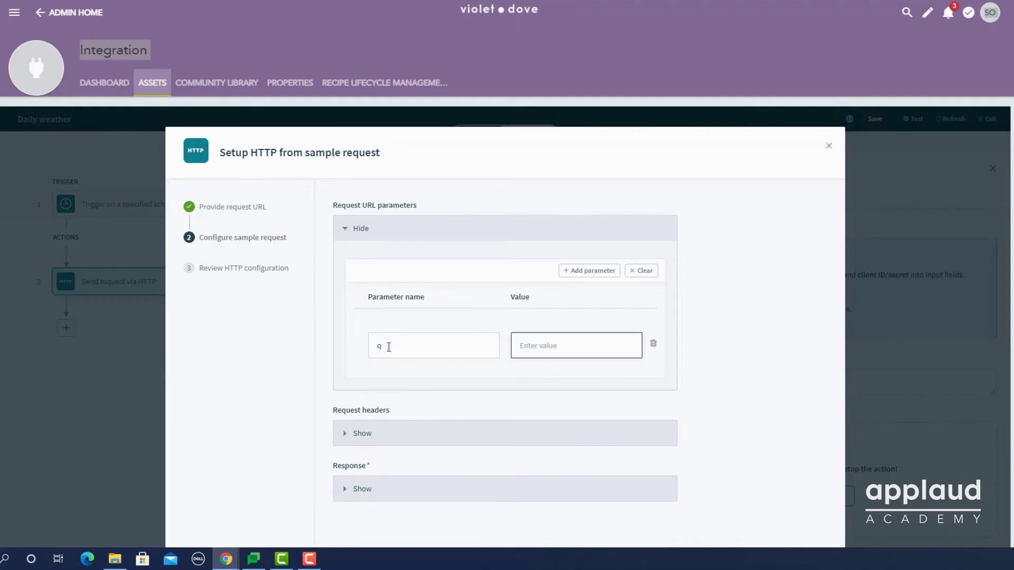
pyautogui.write('Londo')
pyautogui.write('n')
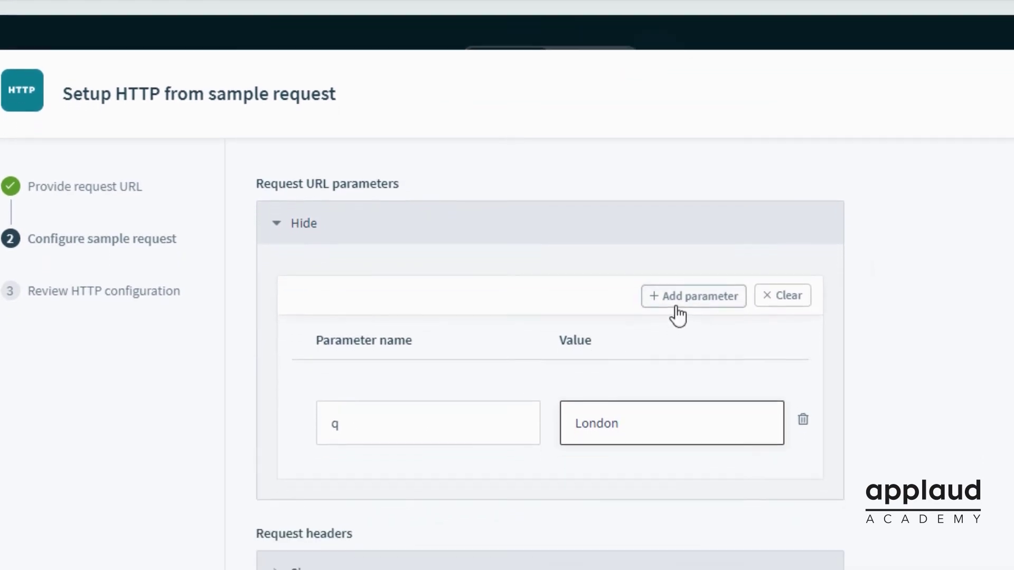
pyautogui.click(674, 341)
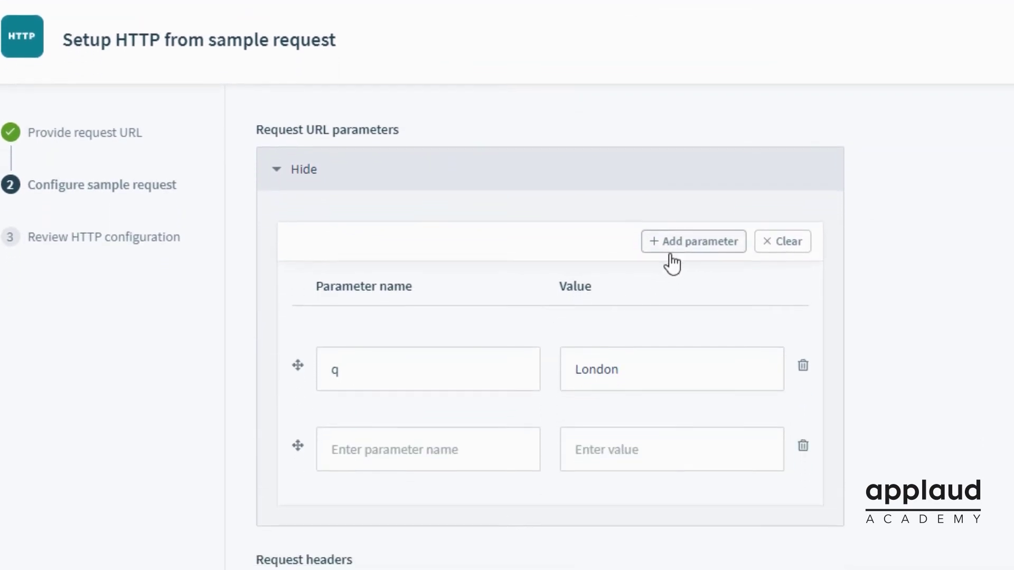
pyautogui.click(382, 446)
pyautogui.write('units')
pyautogui.press('Tab')
pyautogui.write('me')
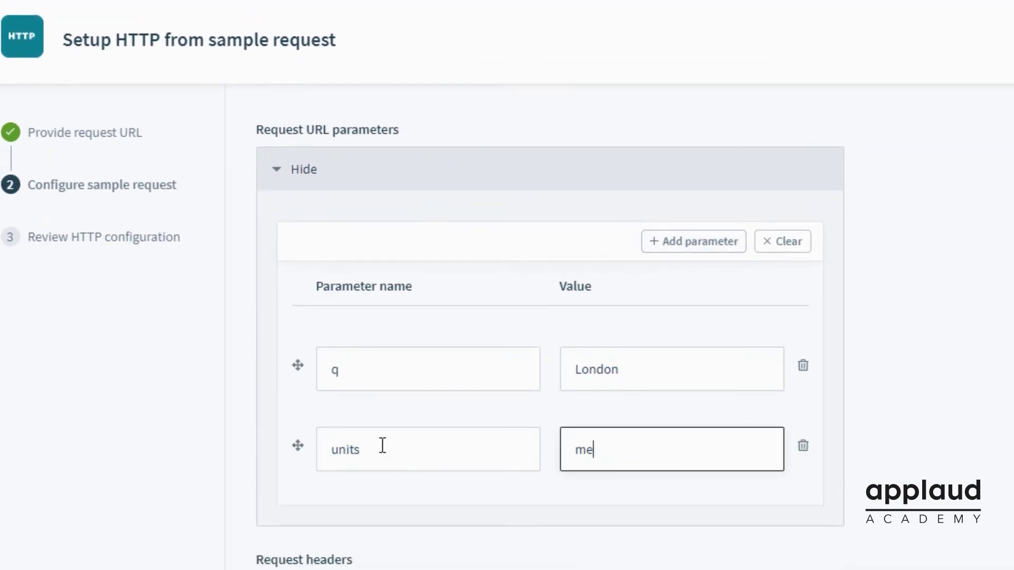
pyautogui.write('tric')
pyautogui.click(674, 242)
pyautogui.click(367, 444)
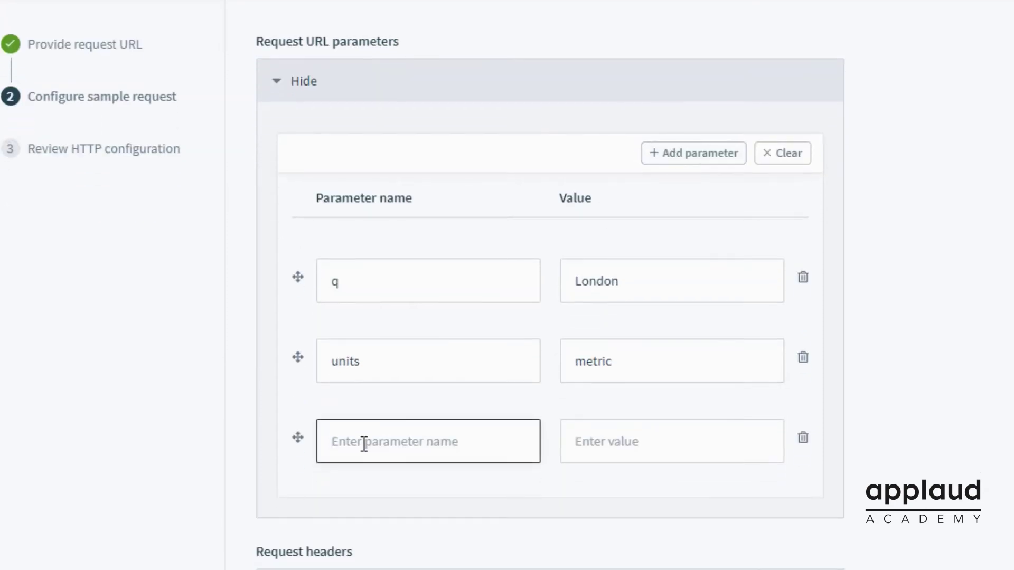
pyautogui.write('appid')
pyautogui.press('Tab')
pyautogui.hotkey('ctrl', 'v')
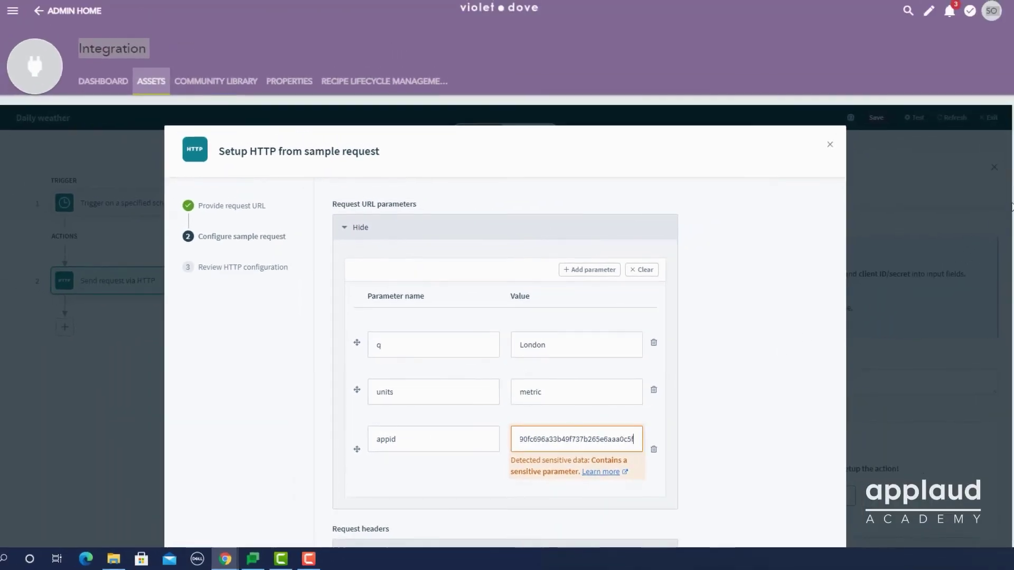
pyautogui.scroll(-5, 929, 273)
pyautogui.scroll(-4, 880, 310)
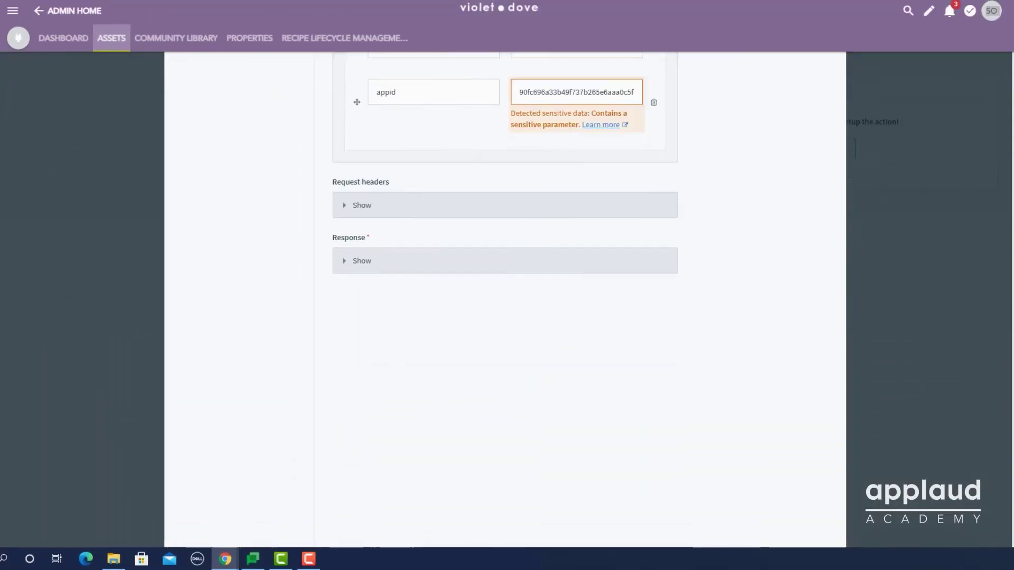
# Review the request headers and response format, then send the sample request
pyautogui.click(360, 187)
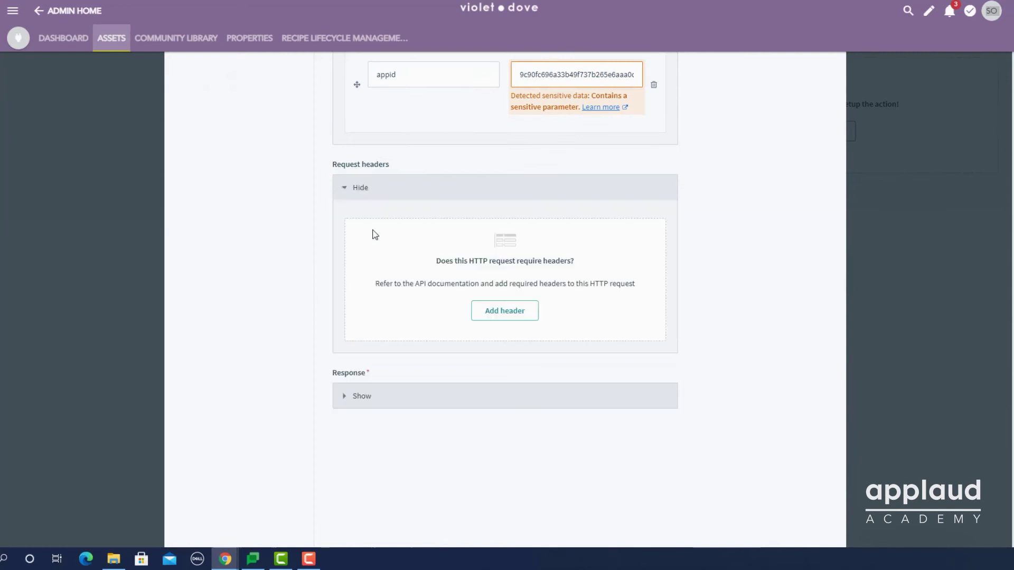
pyautogui.click(345, 395)
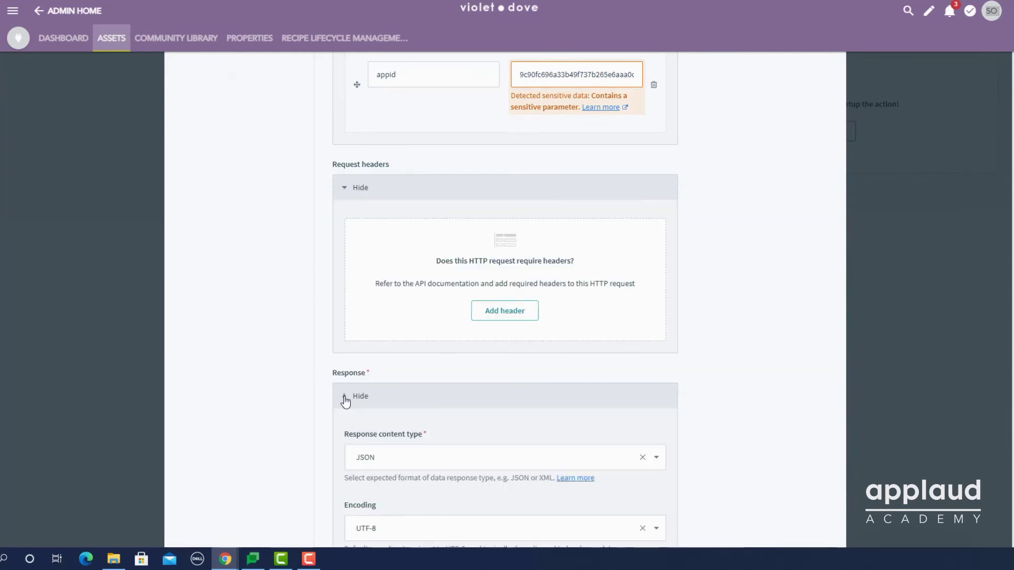
pyautogui.scroll(-4, 920, 326)
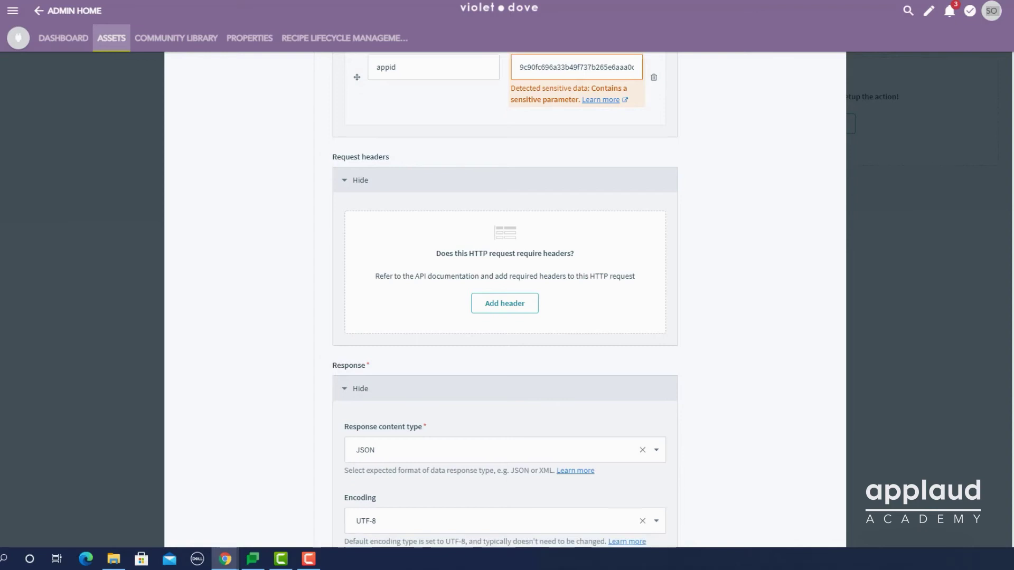
pyautogui.scroll(-4, 921, 327)
pyautogui.scroll(-4, 920, 328)
pyautogui.scroll(-2, 921, 328)
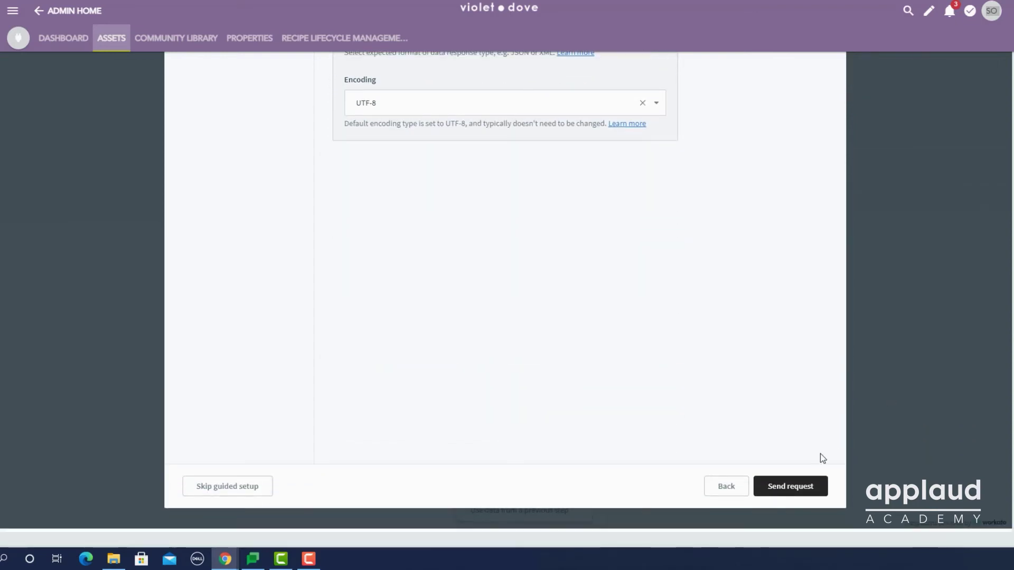
pyautogui.click(790, 485)
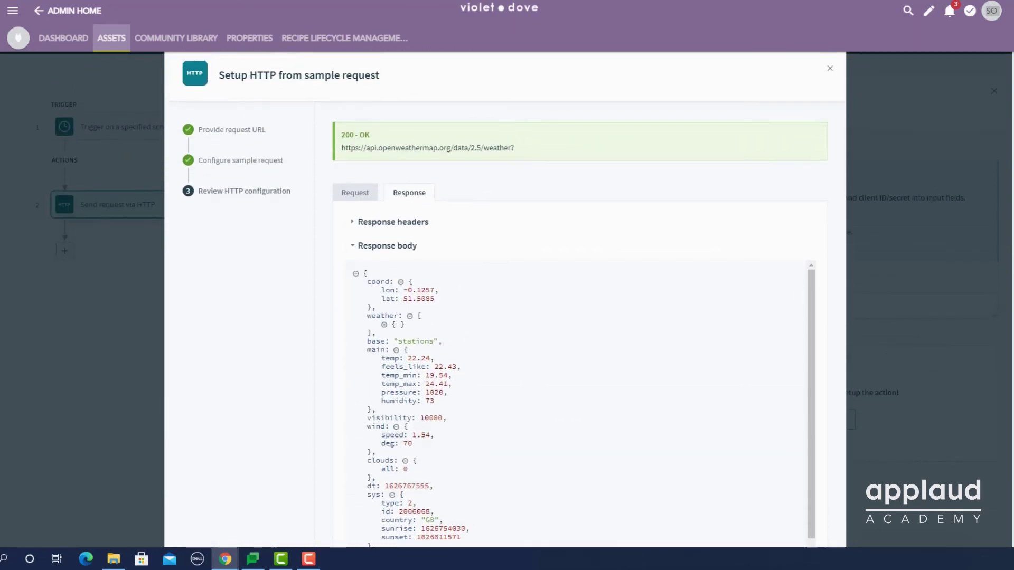
pyautogui.scroll(-3, 507, 316)
pyautogui.scroll(-3, 507, 317)
pyautogui.scroll(-3, 507, 317)
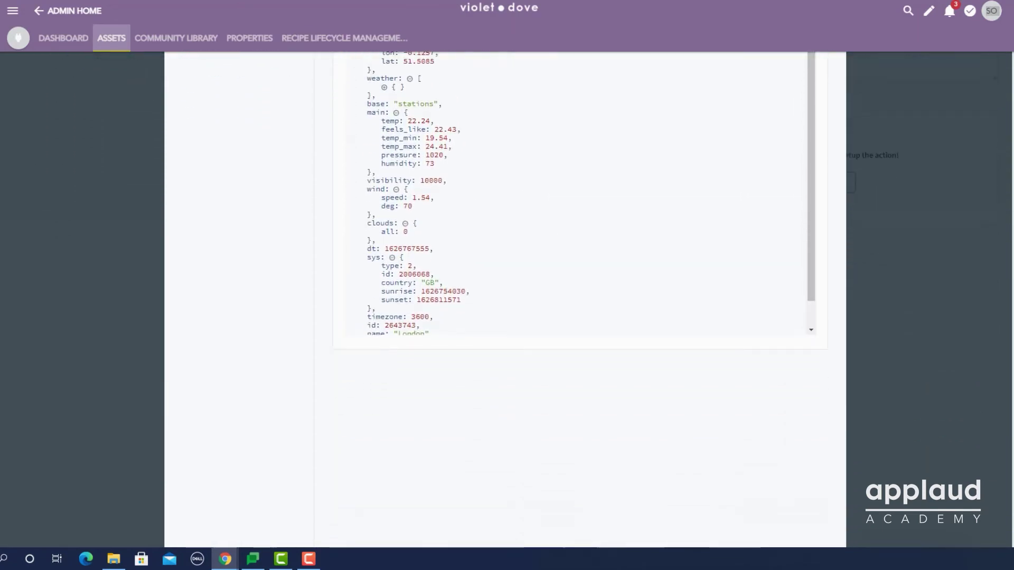
pyautogui.scroll(-3, 508, 317)
pyautogui.scroll(-3, 508, 317)
pyautogui.scroll(-3, 506, 317)
pyautogui.scroll(-3, 507, 317)
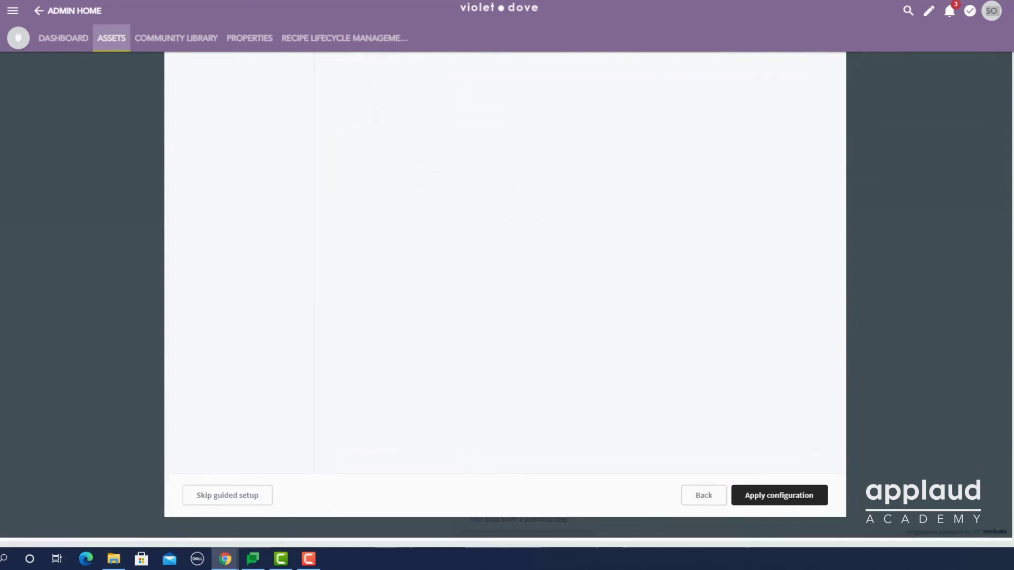
# Apply the configuration from the 200 OK London weather response to the HTTP step
pyautogui.click(770, 496)
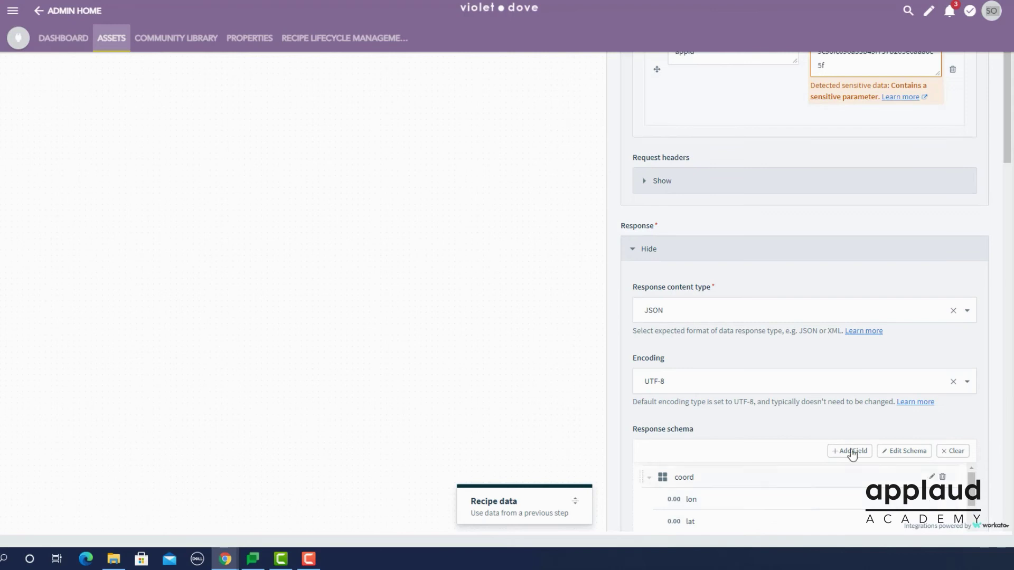
pyautogui.scroll(5, 804, 317)
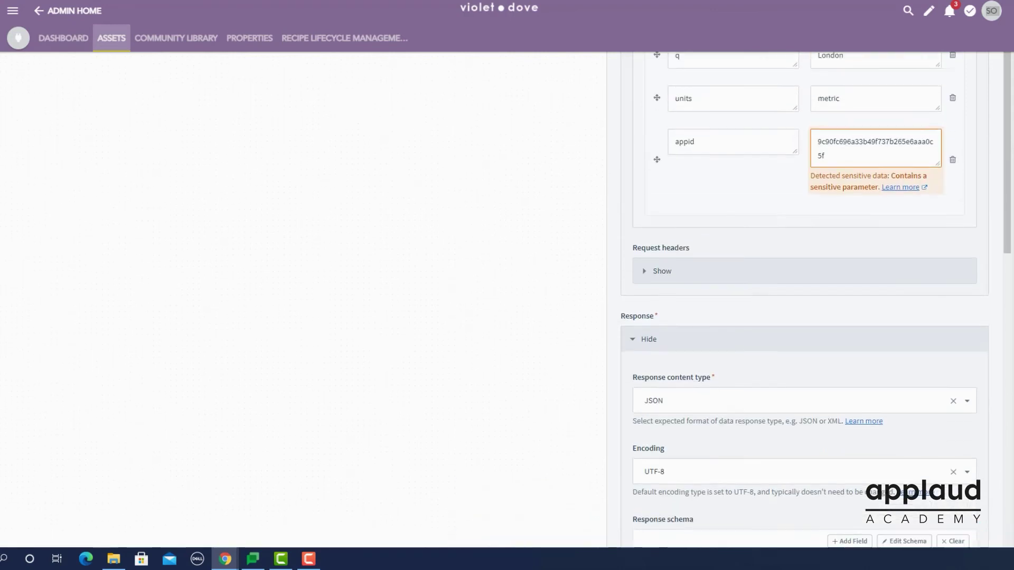
pyautogui.scroll(5, 804, 316)
pyautogui.scroll(5, 804, 317)
pyautogui.scroll(5, 804, 317)
pyautogui.scroll(5, 507, 286)
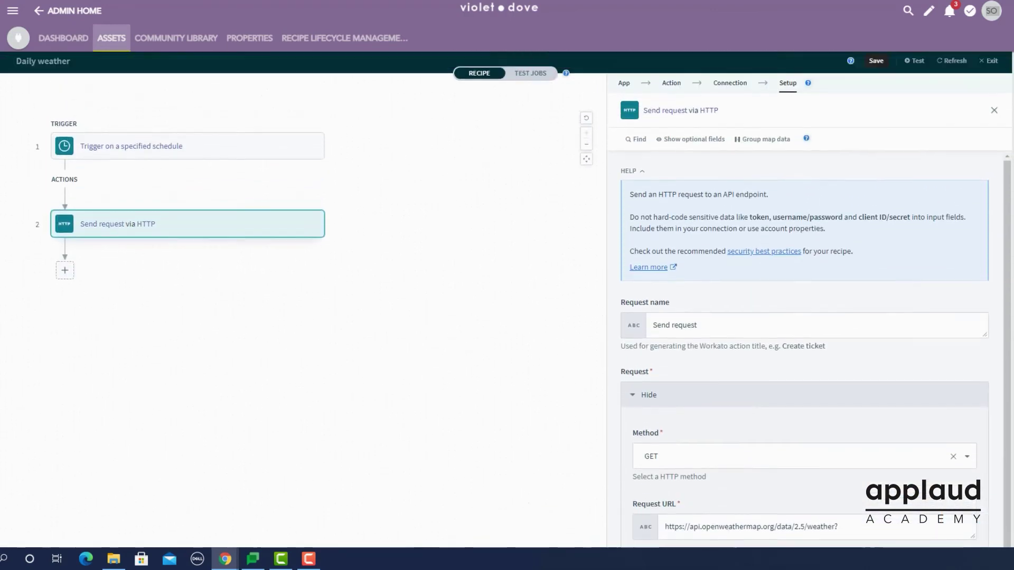
pyautogui.scroll(5, 507, 285)
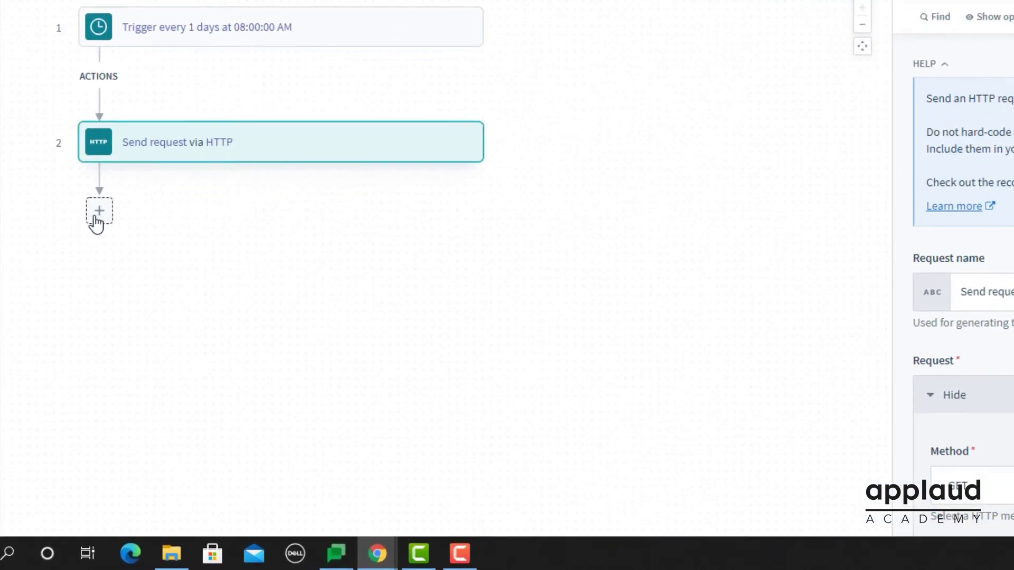
# Add step 3 as an Applaud Create an instance action on My Applaud account with the Weather model
pyautogui.click(98, 211)
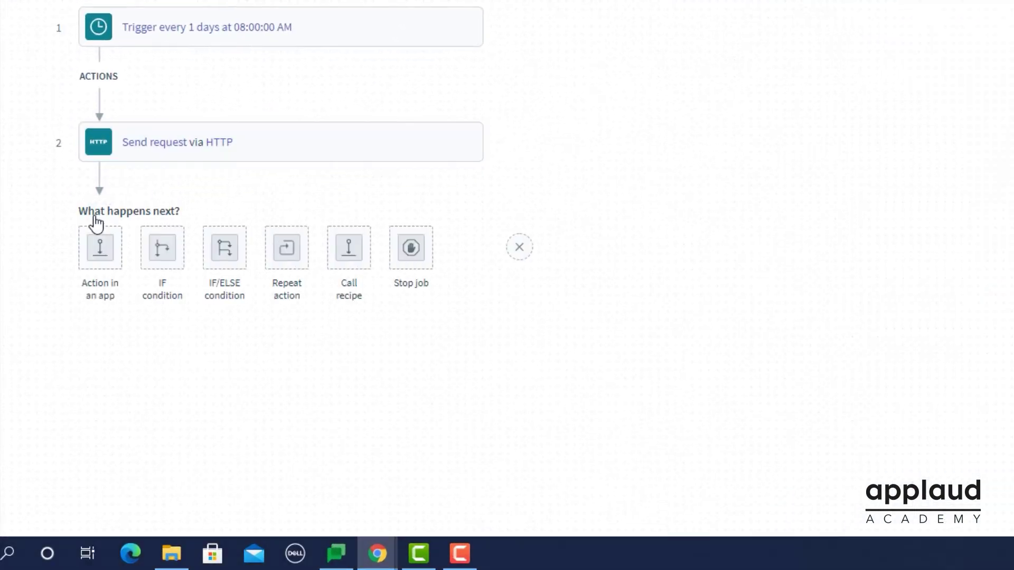
pyautogui.click(102, 261)
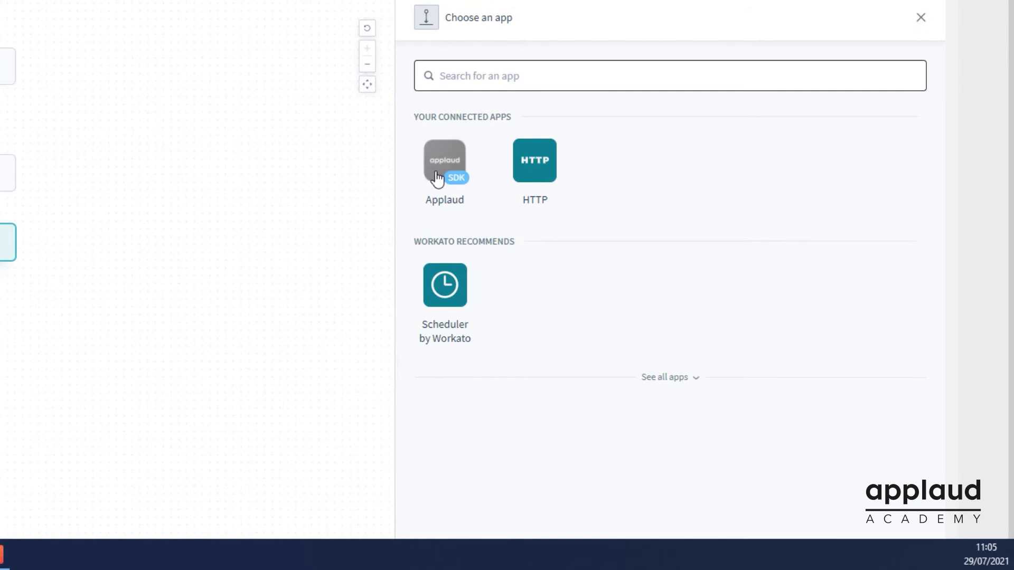
pyautogui.click(439, 176)
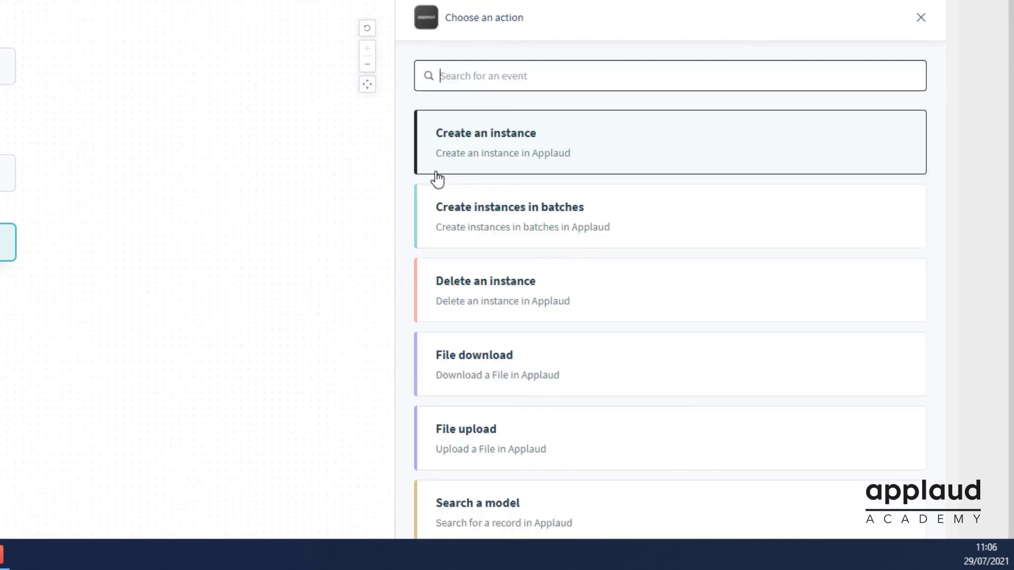
pyautogui.click(637, 161)
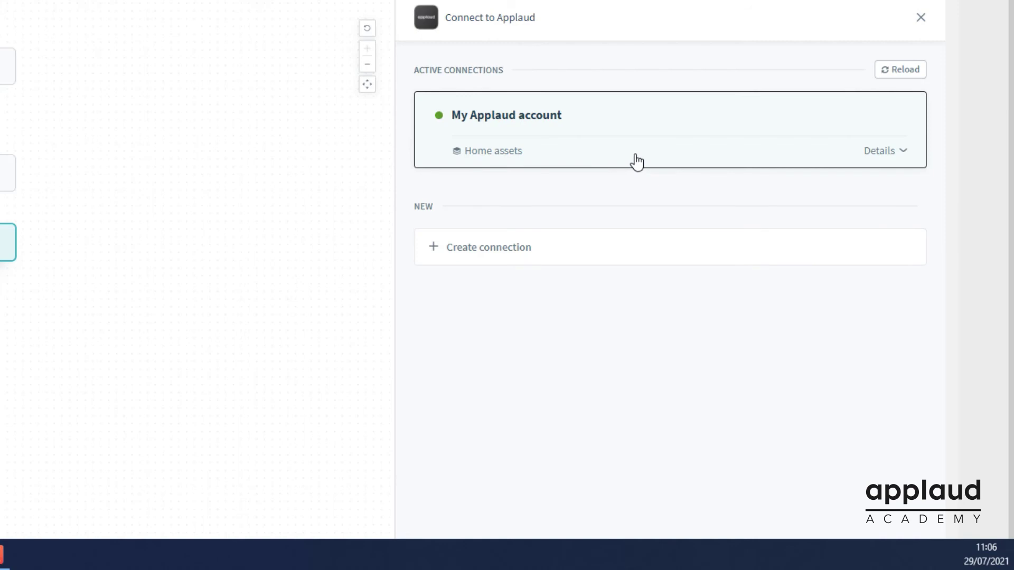
pyautogui.click(638, 161)
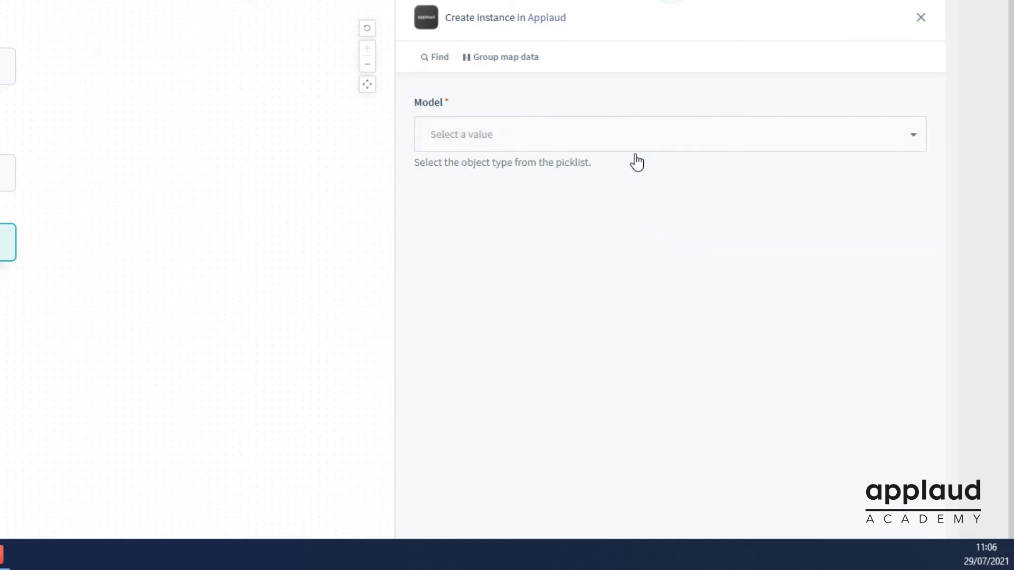
pyautogui.click(674, 168)
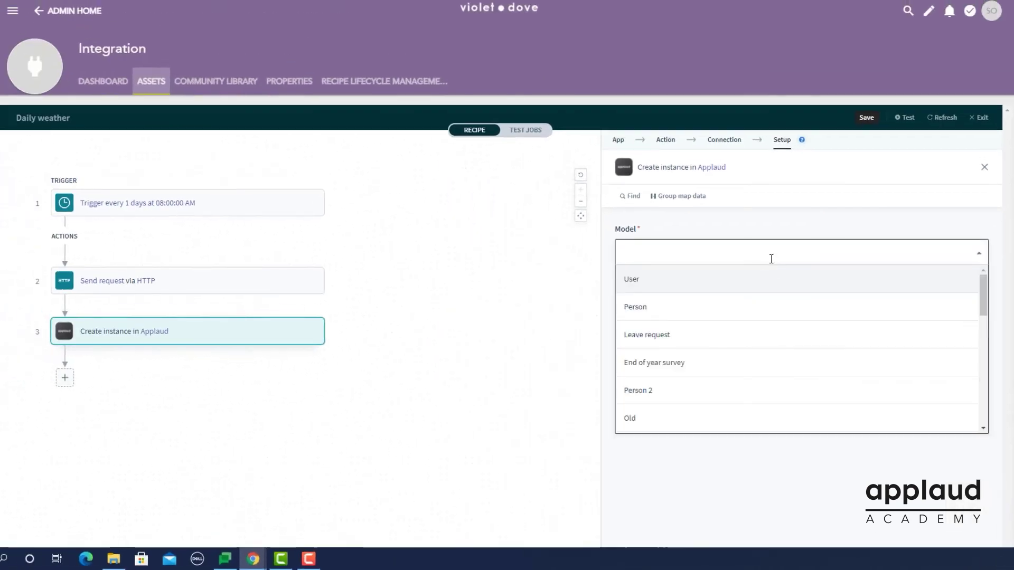
pyautogui.scroll(-5, 774, 280)
pyautogui.scroll(-5, 774, 281)
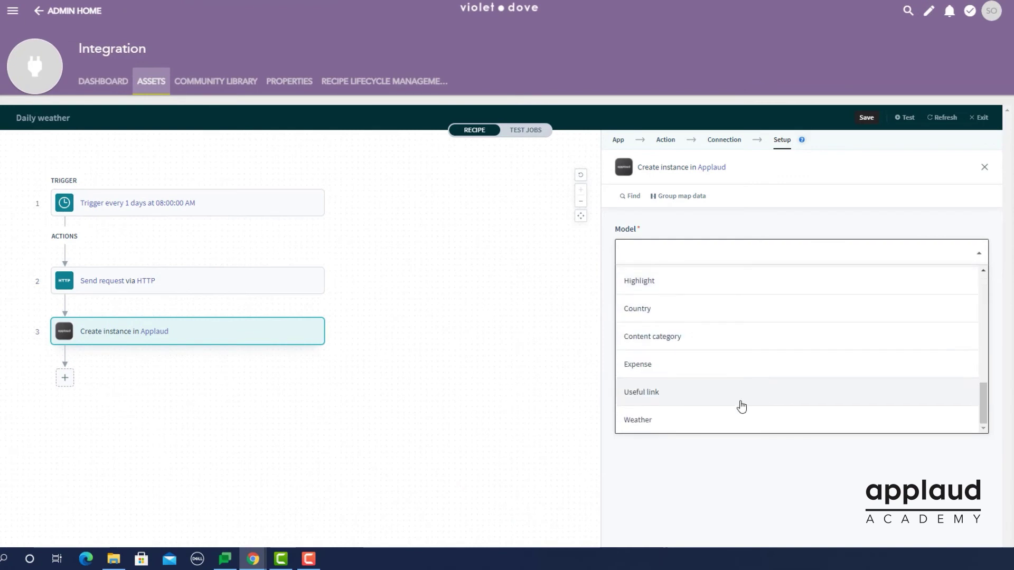
pyautogui.click(733, 419)
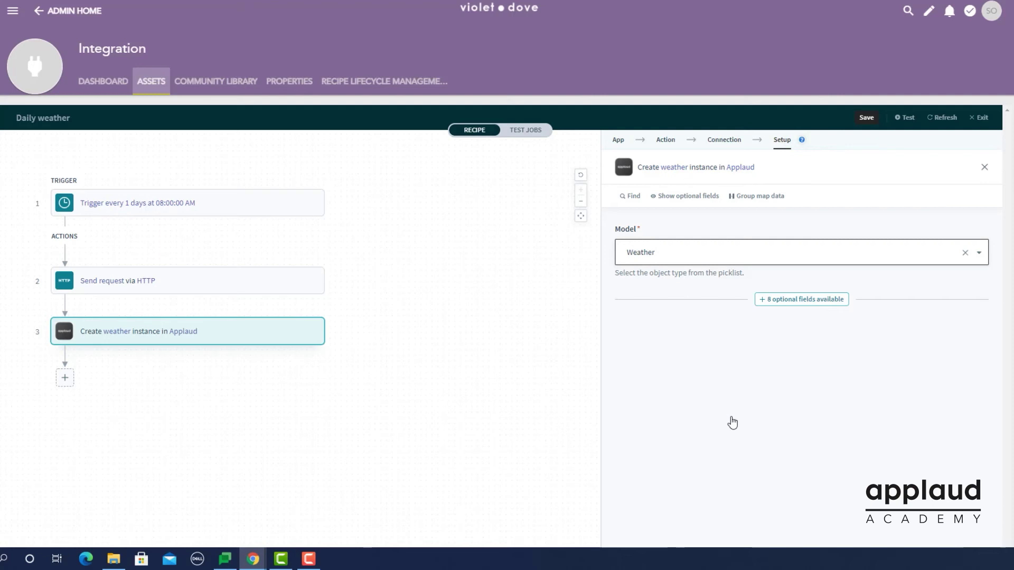
# Show the optional Temperature, Date, Description, Humidity, Wind and Icon fields on the step
pyautogui.click(796, 299)
pyautogui.scroll(-2, 792, 309)
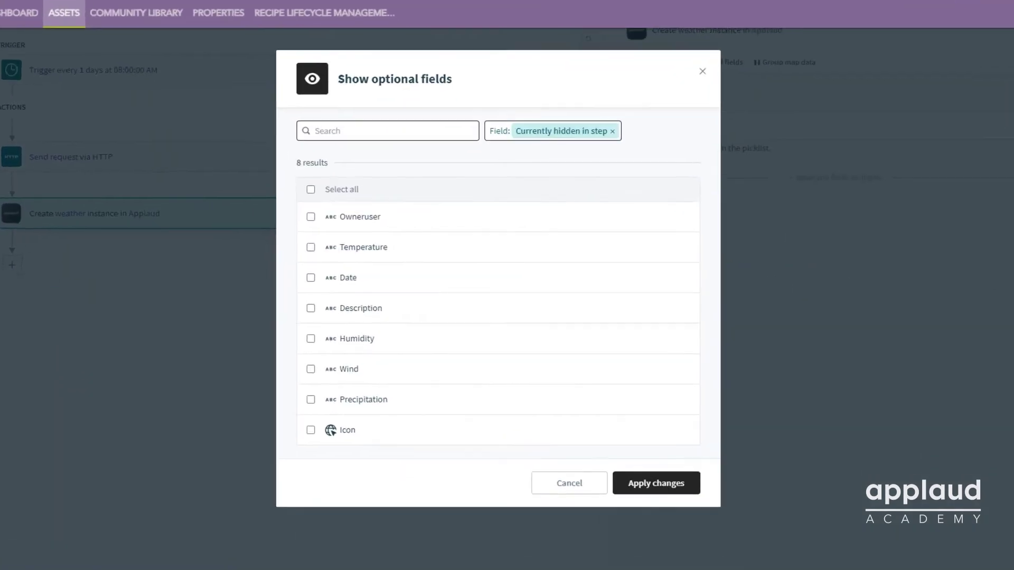
pyautogui.click(264, 246)
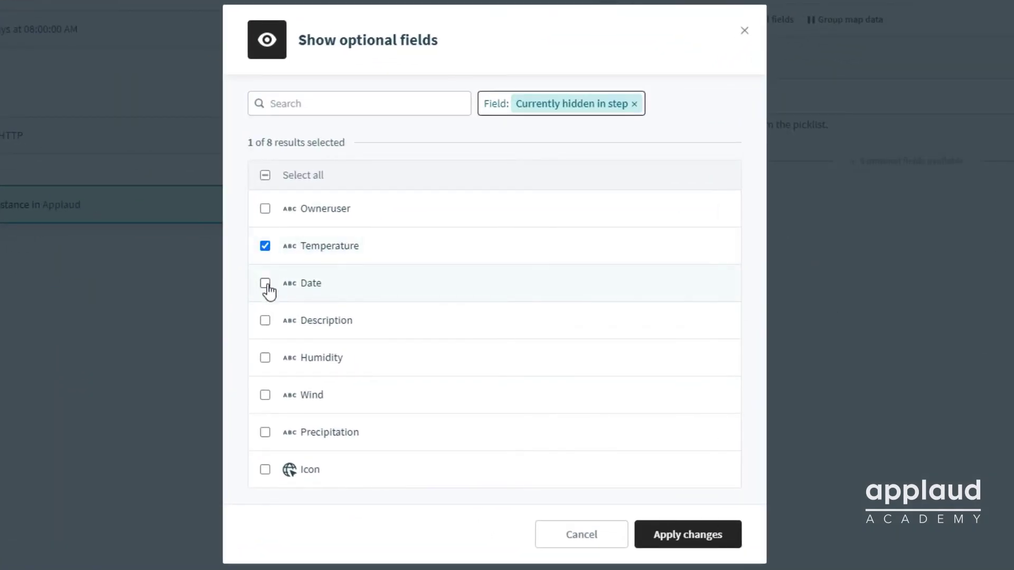
pyautogui.click(265, 283)
pyautogui.click(265, 321)
pyautogui.click(265, 358)
pyautogui.click(264, 394)
pyautogui.click(265, 469)
pyautogui.click(687, 534)
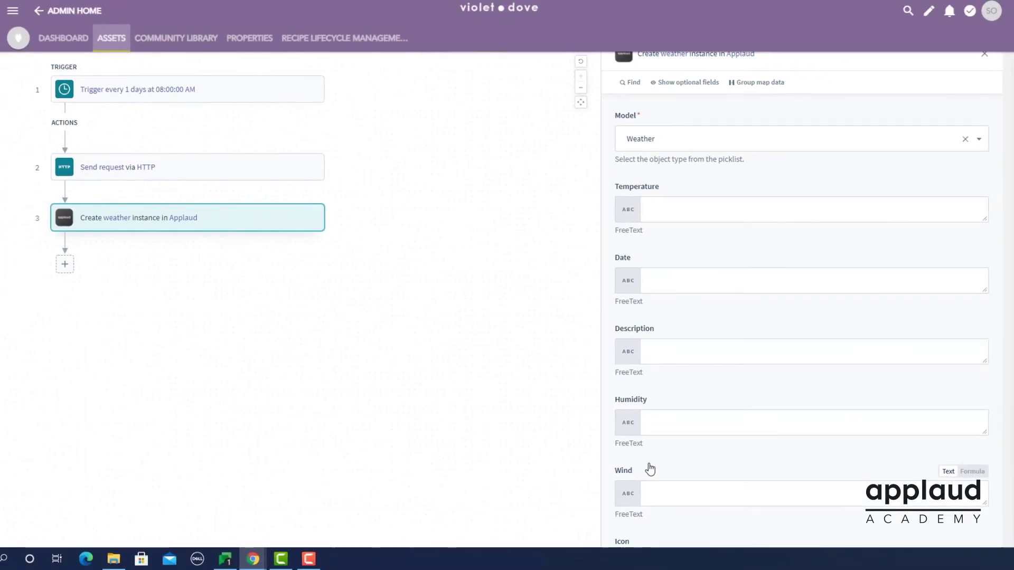
# Map Gust into Wind, and the response's Description and Icon into their matching fields
pyautogui.click(808, 209)
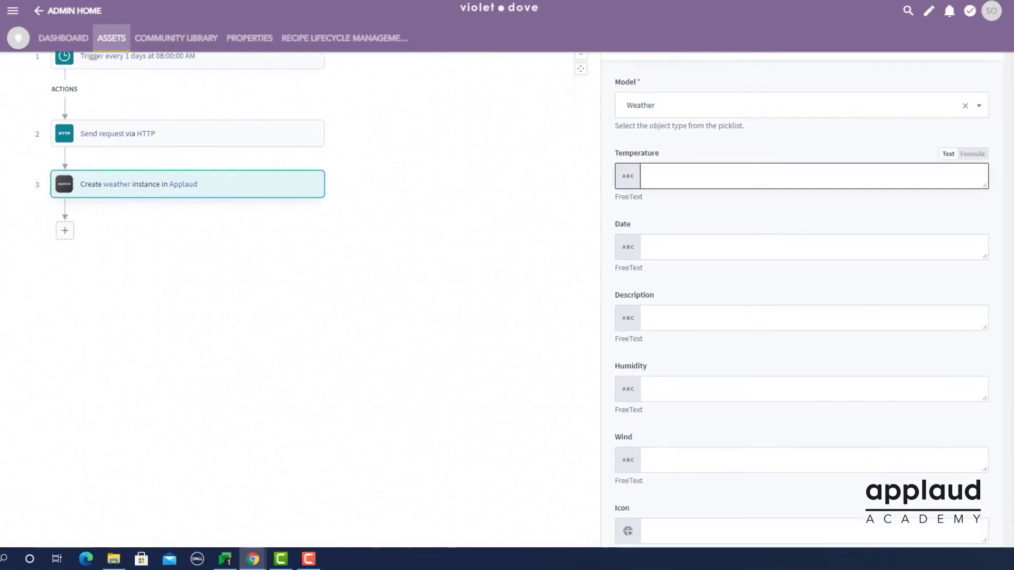
pyautogui.scroll(-5, 959, 264)
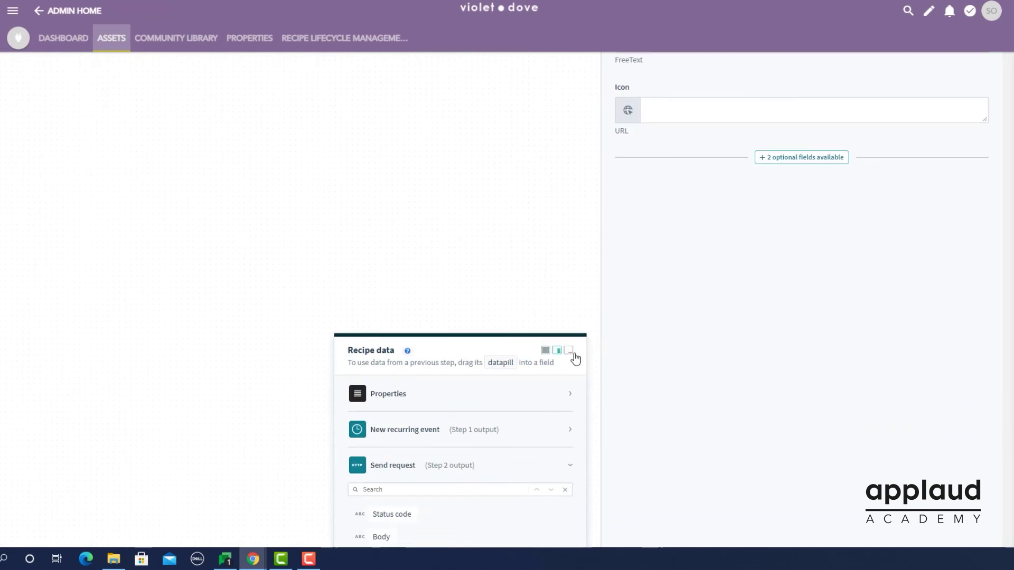
pyautogui.click(547, 350)
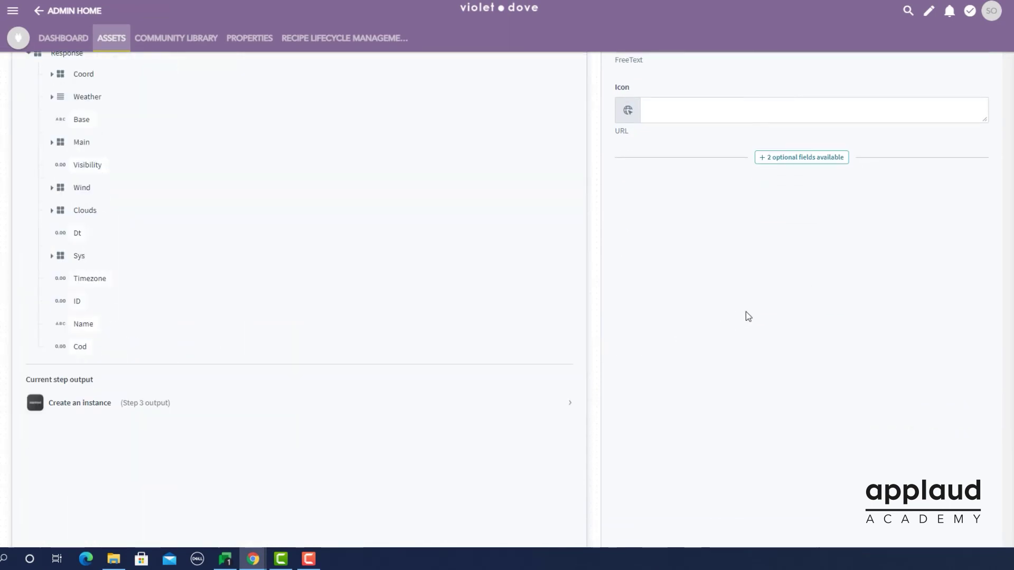
pyautogui.scroll(5, 746, 316)
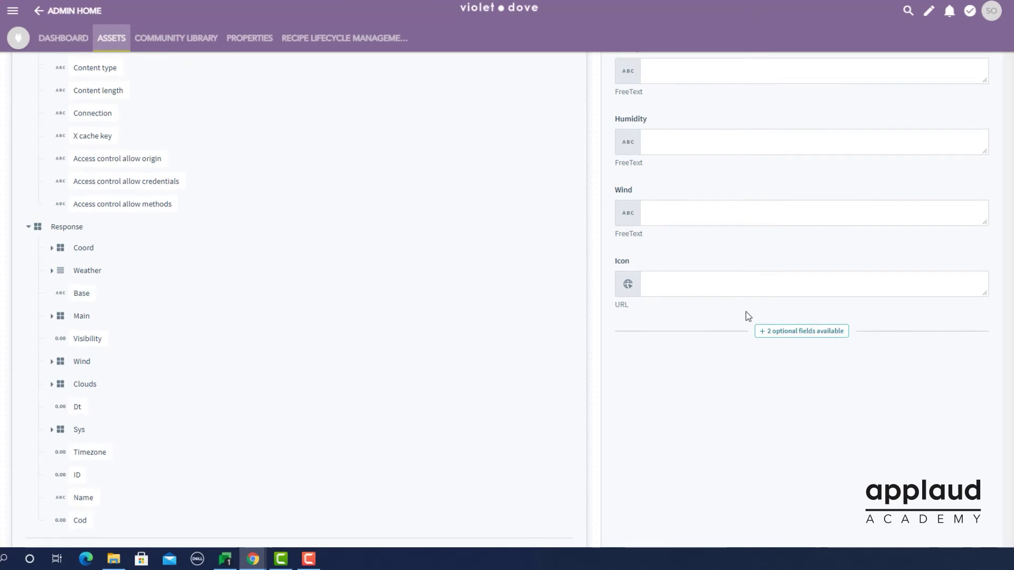
pyautogui.scroll(3, 745, 317)
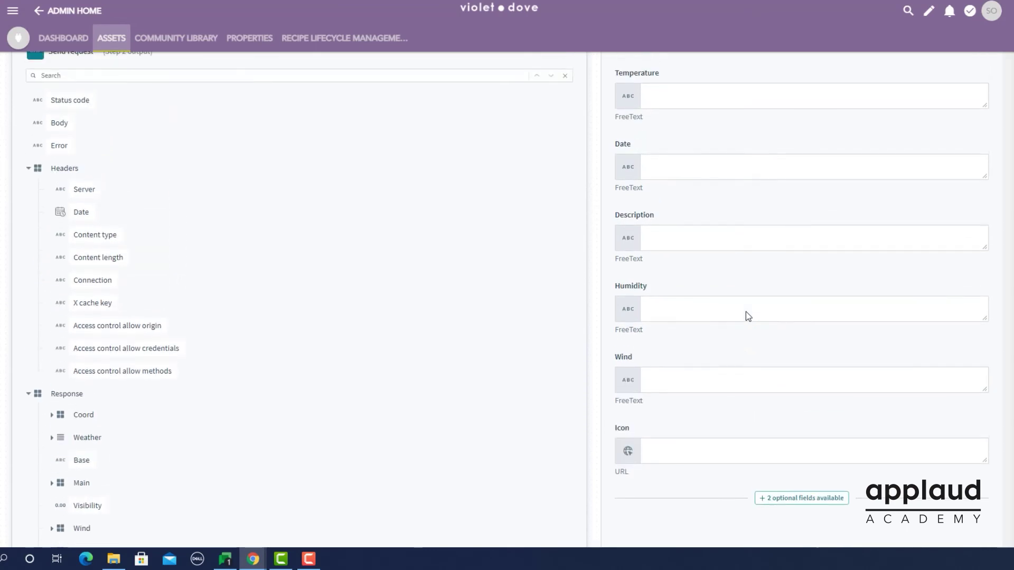
pyautogui.click(52, 529)
pyautogui.moveTo(103, 538); pyautogui.dragTo(657, 323)
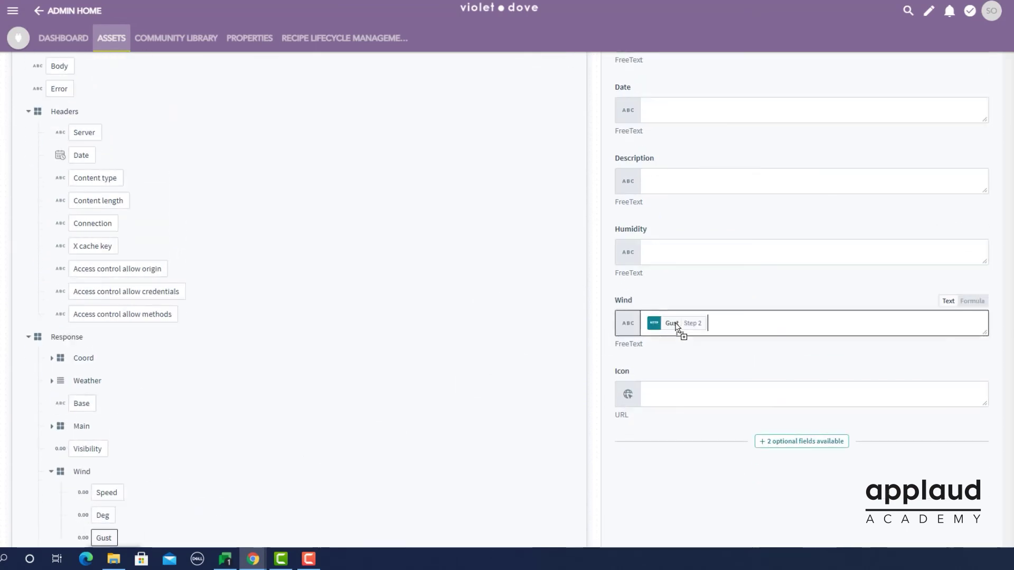
pyautogui.click(52, 381)
pyautogui.moveTo(115, 447); pyautogui.dragTo(681, 181)
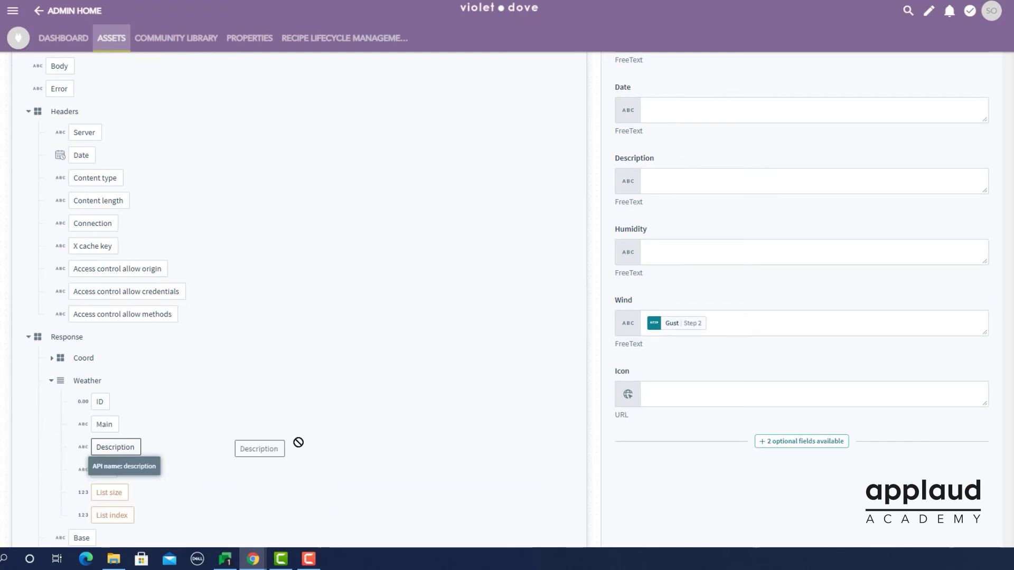
pyautogui.moveTo(103, 470); pyautogui.dragTo(693, 394)
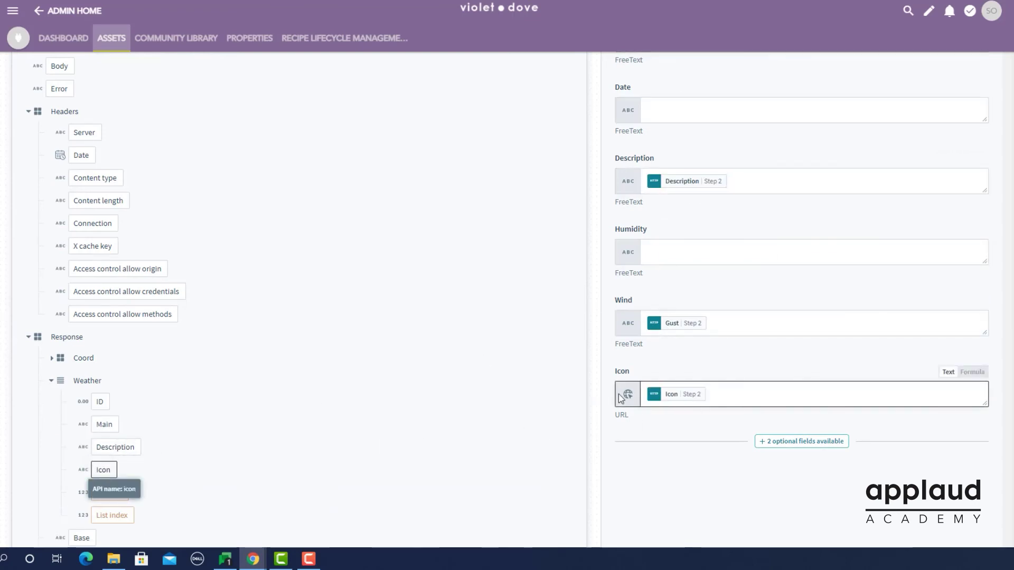
# Browse the response groups and expose the Main values like Temp and Humidity for mapping
pyautogui.click(51, 359)
pyautogui.scroll(-3, 223, 364)
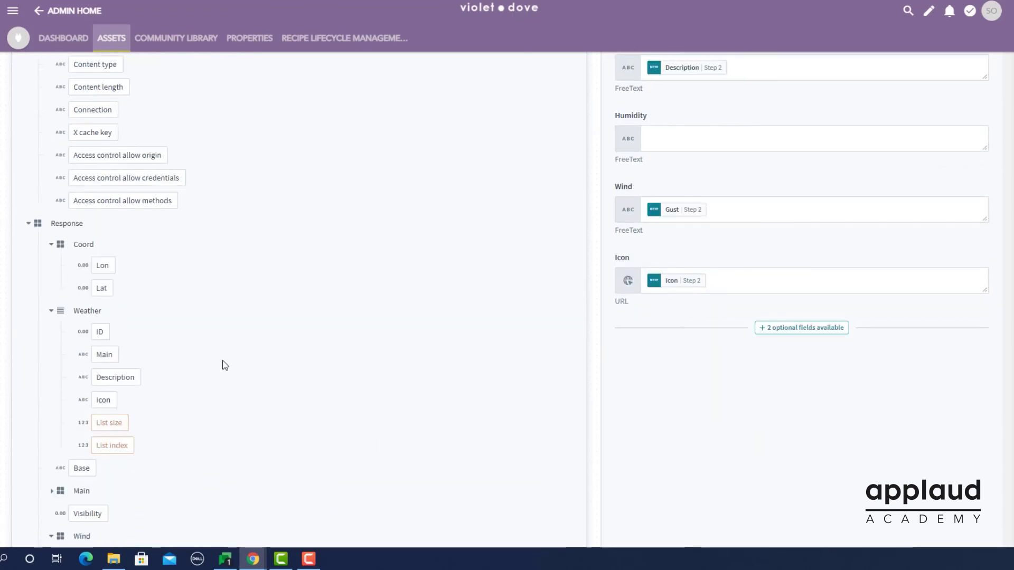
pyautogui.scroll(-2, 222, 365)
pyautogui.click(52, 464)
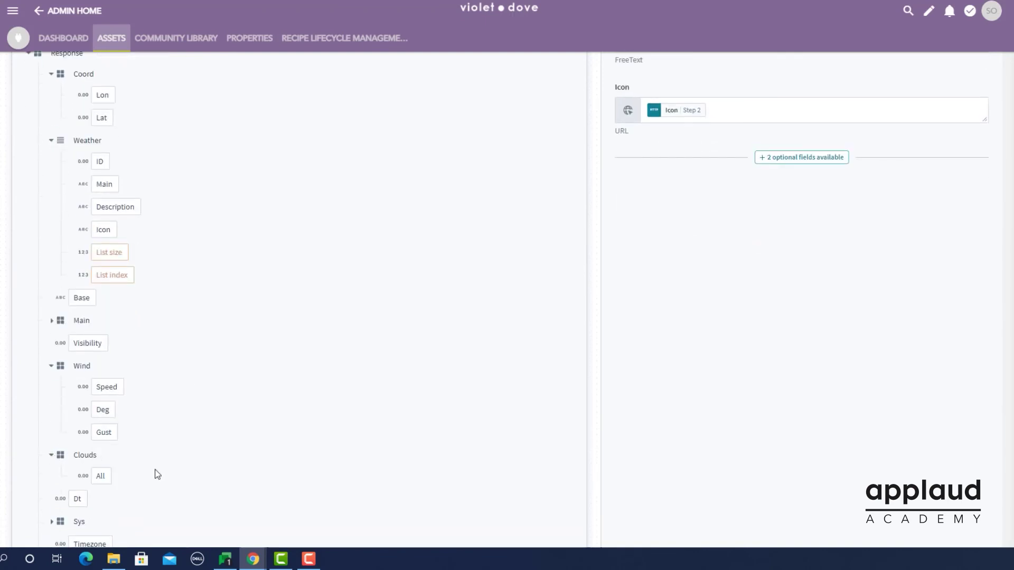
pyautogui.scroll(-4, 157, 476)
pyautogui.click(52, 409)
pyautogui.scroll(-3, 179, 449)
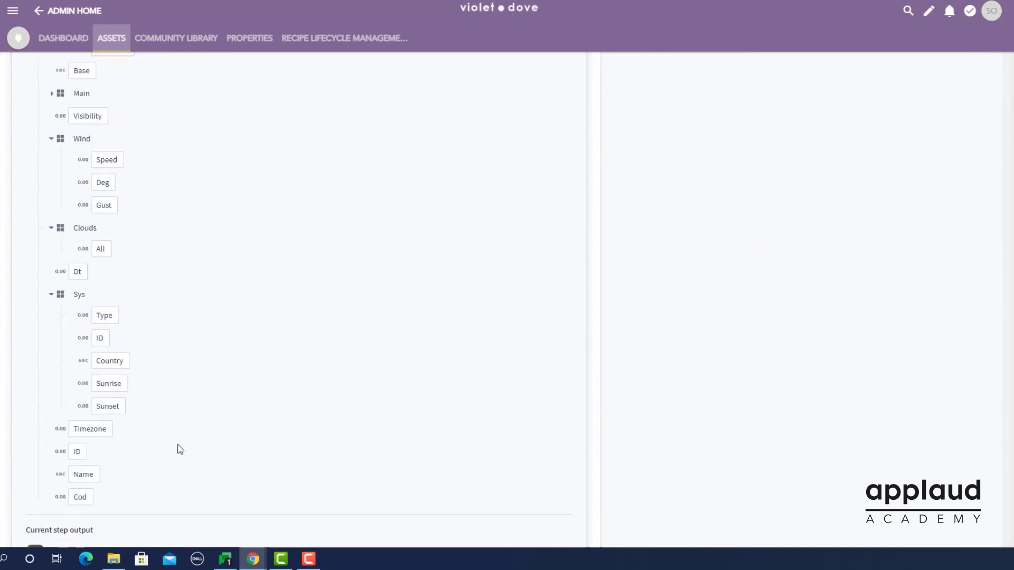
pyautogui.click(51, 94)
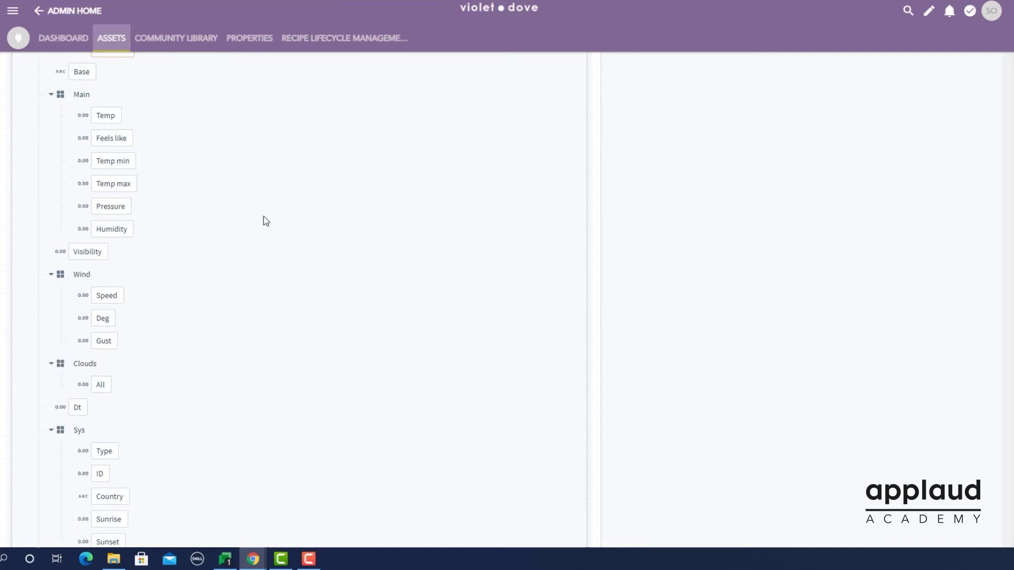
pyautogui.scroll(4, 263, 216)
pyautogui.click(52, 196)
pyautogui.click(53, 133)
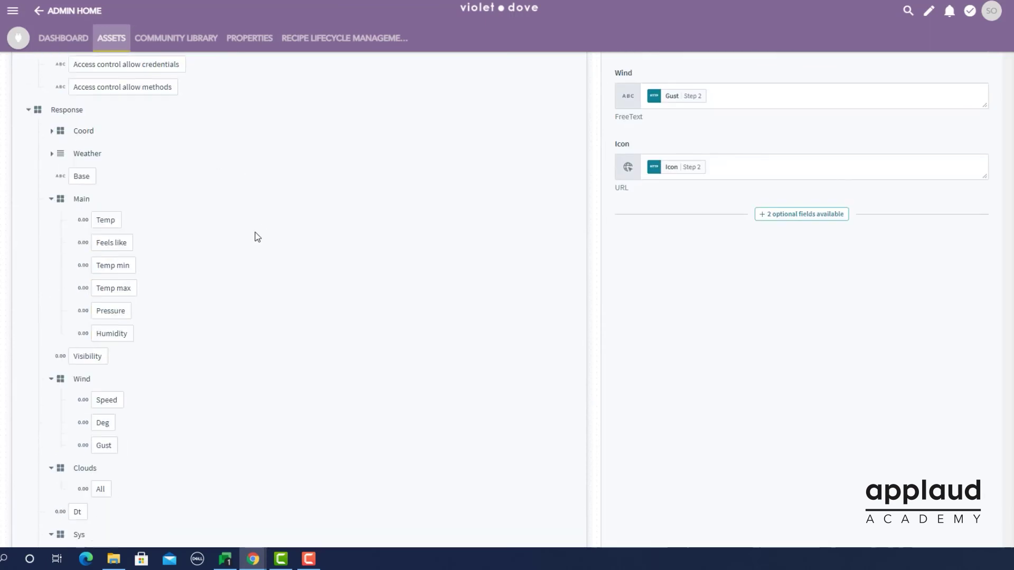
pyautogui.scroll(5, 225, 277)
pyautogui.moveTo(110, 504); pyautogui.dragTo(713, 194)
pyautogui.scroll(3, 352, 419)
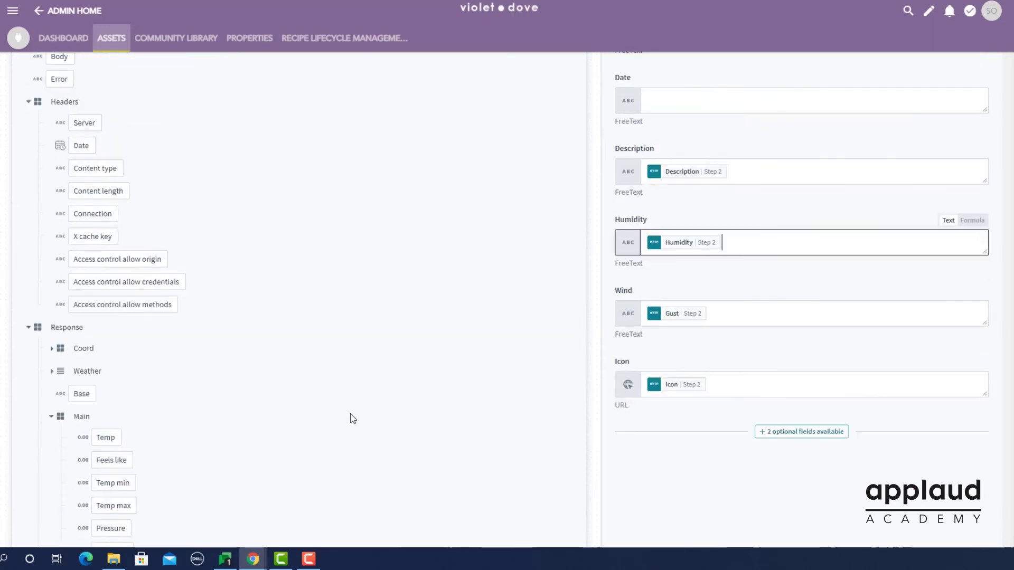
pyautogui.moveTo(105, 504); pyautogui.dragTo(679, 96)
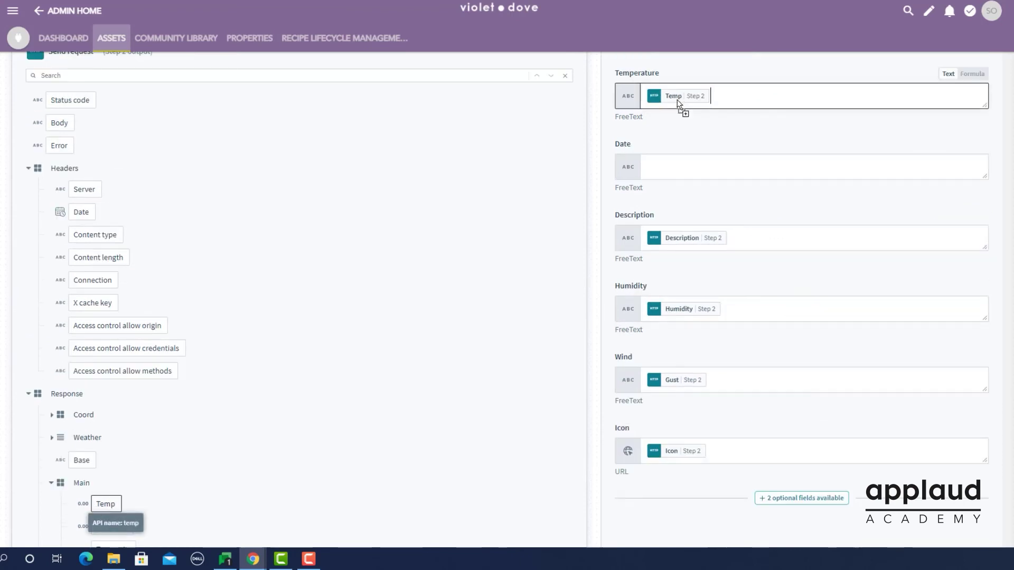
# Make Temperature a labelled formula with units and Date a .to_s(:short) formula
pyautogui.click(972, 74)
pyautogui.write('"Temperature:')
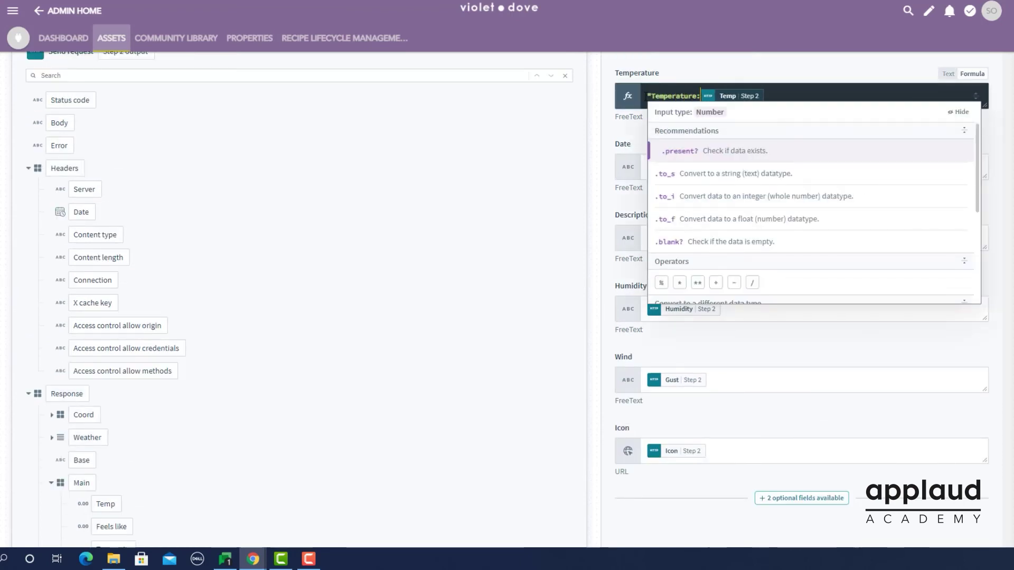
pyautogui.write('+Temp Step 2.to_s')
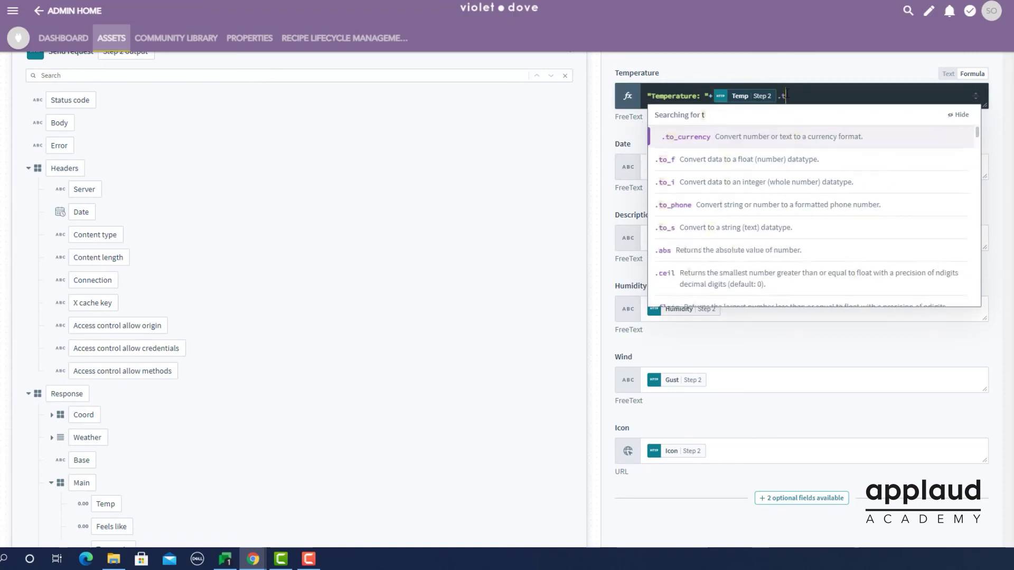
pyautogui.write('+" °C')
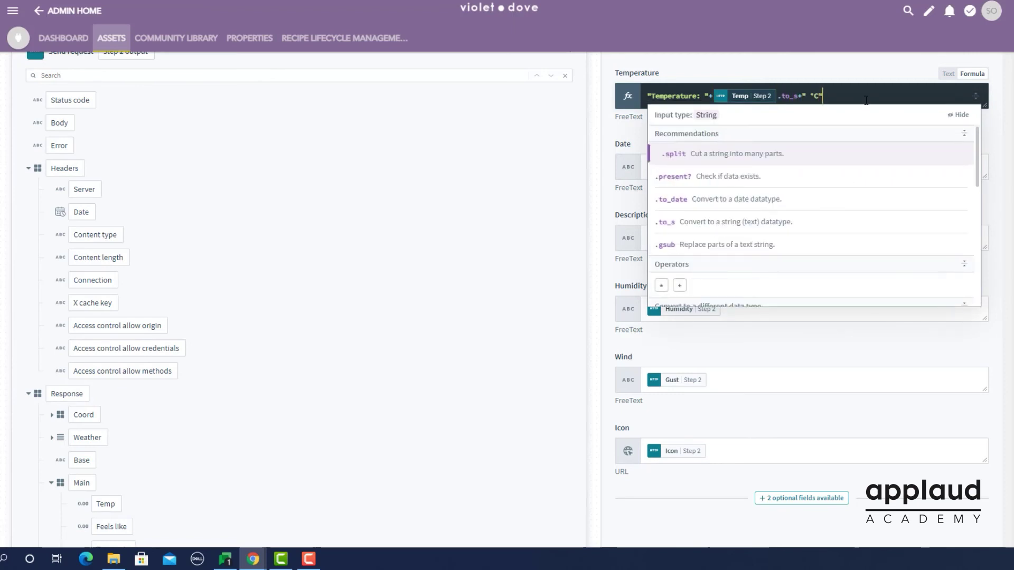
pyautogui.click(784, 167)
pyautogui.click(972, 145)
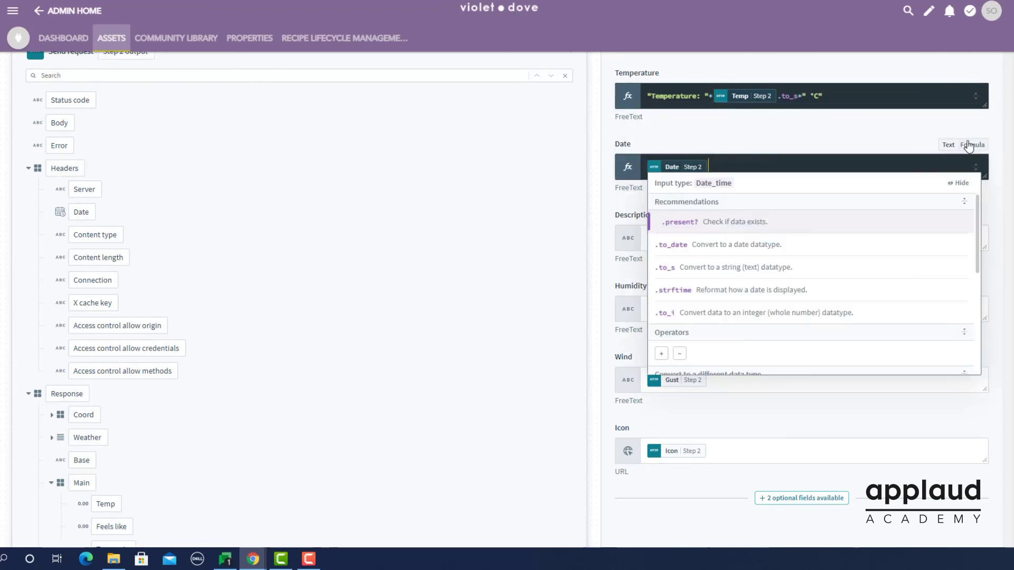
pyautogui.write('.to_s(:short')
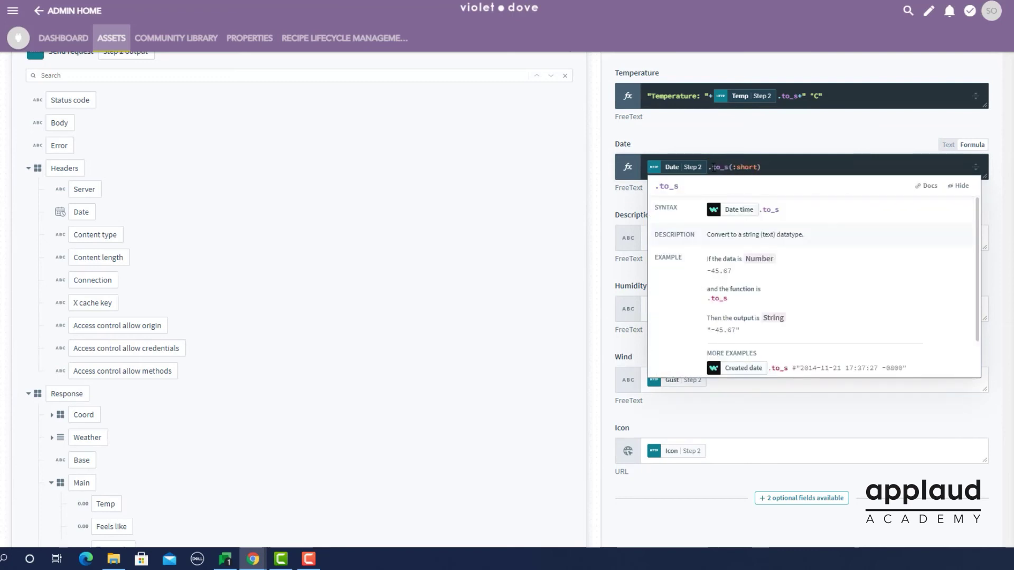
pyautogui.scroll(-2, 922, 350)
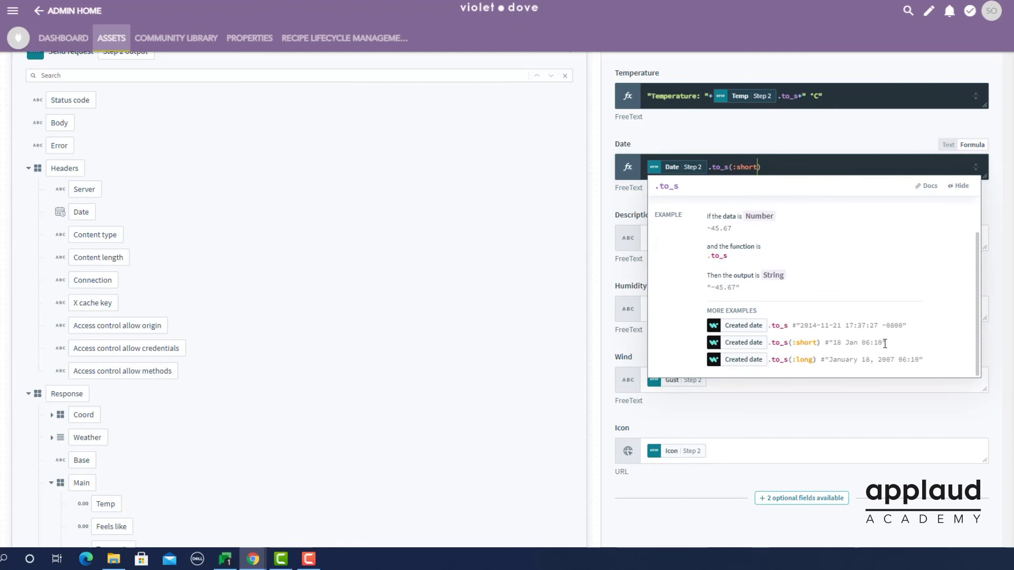
pyautogui.moveTo(883, 343); pyautogui.dragTo(751, 344)
pyautogui.click(715, 168)
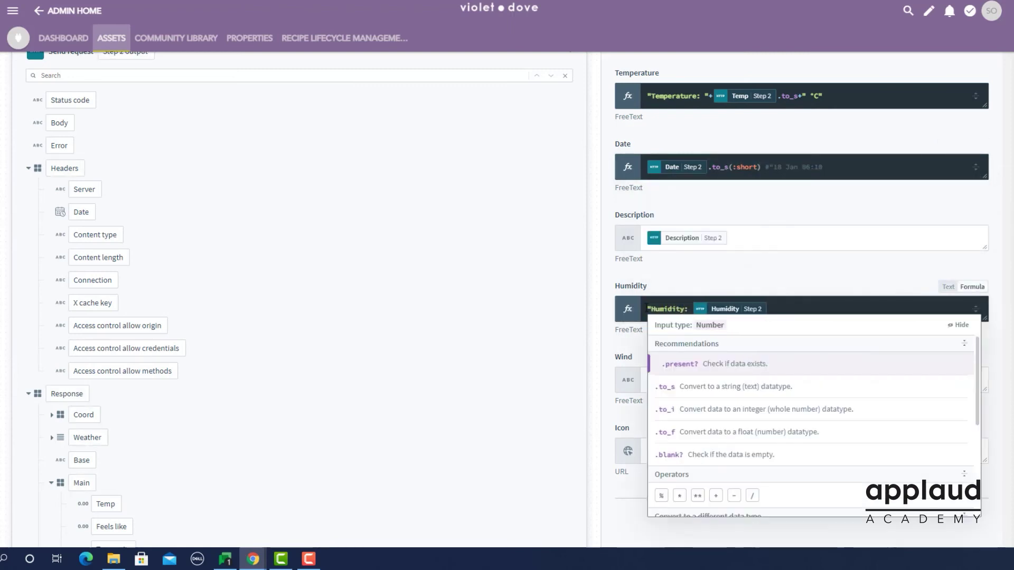
pyautogui.write('"+')
pyautogui.write('.')
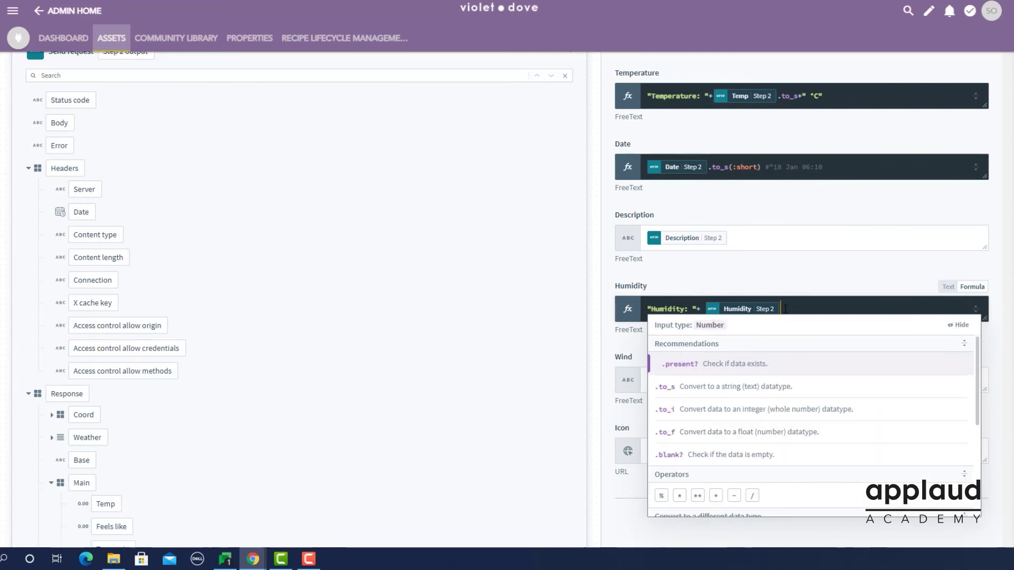
pyautogui.write('to_s+" %"')
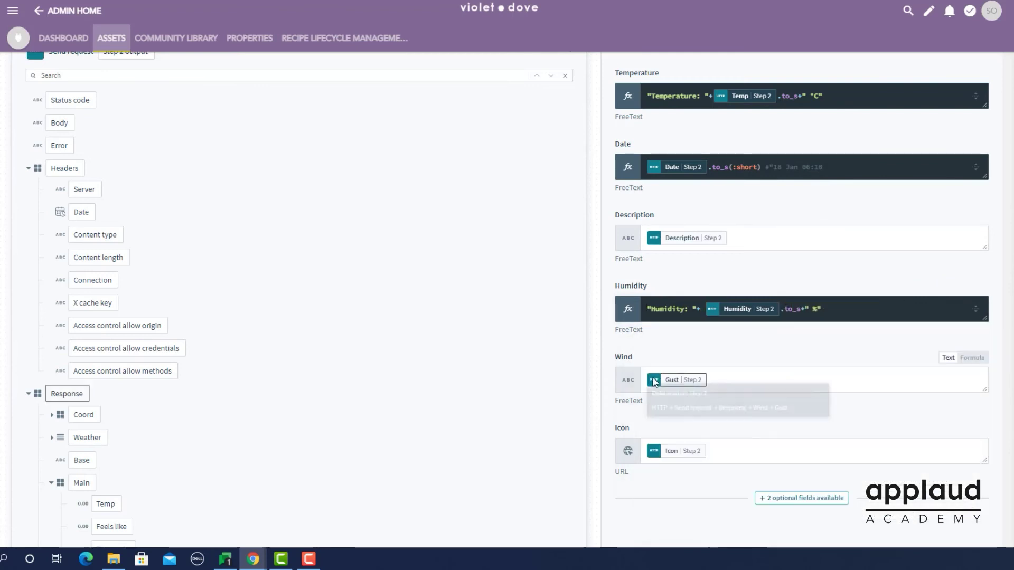
# Make Humidity and Wind labelled formulas and Icon an openweathermap image URL ending in .png
pyautogui.click(972, 359)
pyautogui.click(646, 380)
pyautogui.write('"Wind Gust Step 2')
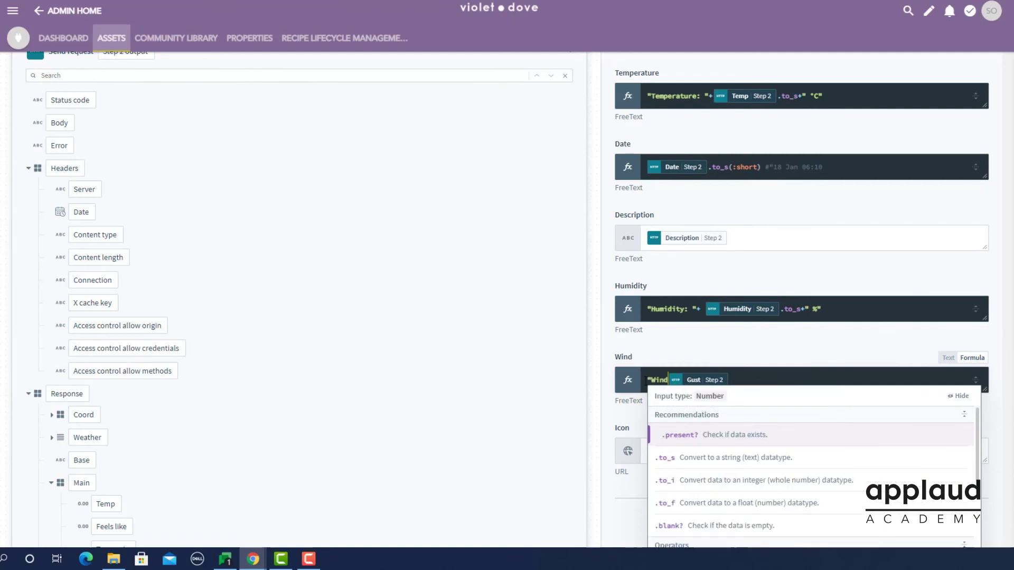
pyautogui.write(': "+')
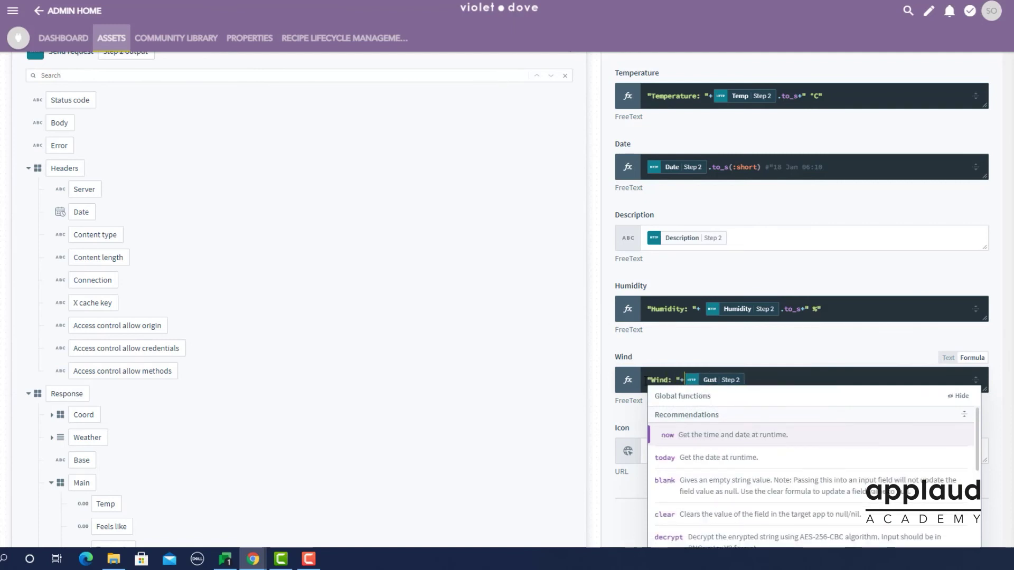
pyautogui.write('.to_s+" mph"')
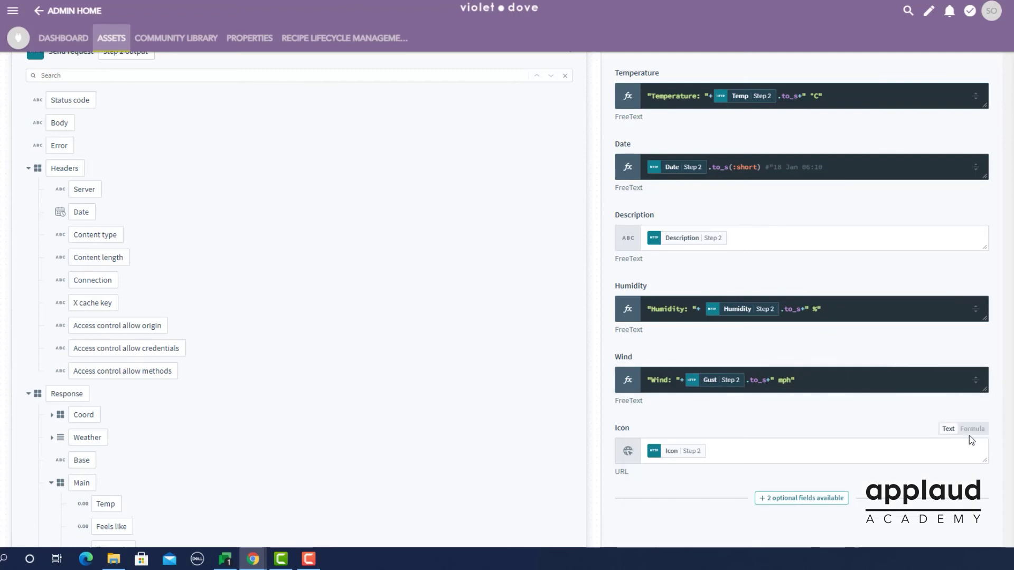
pyautogui.click(971, 429)
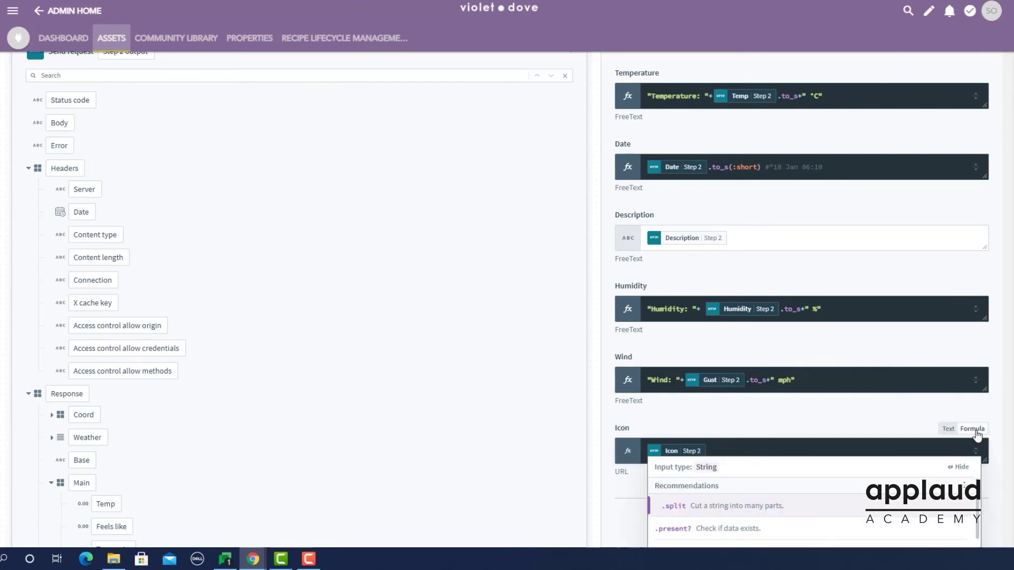
pyautogui.write('"http://openweathermap.org')
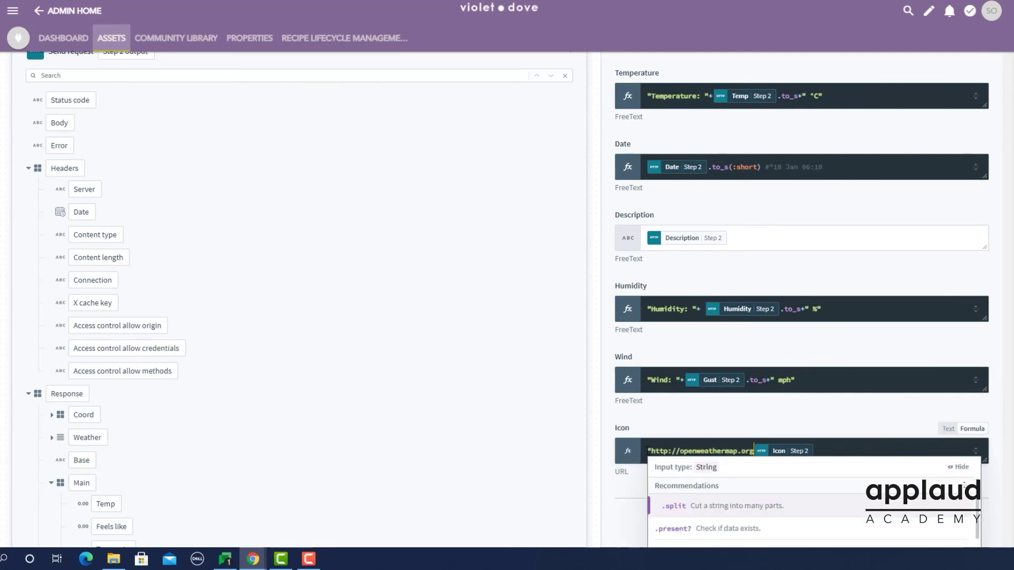
pyautogui.write(' +')
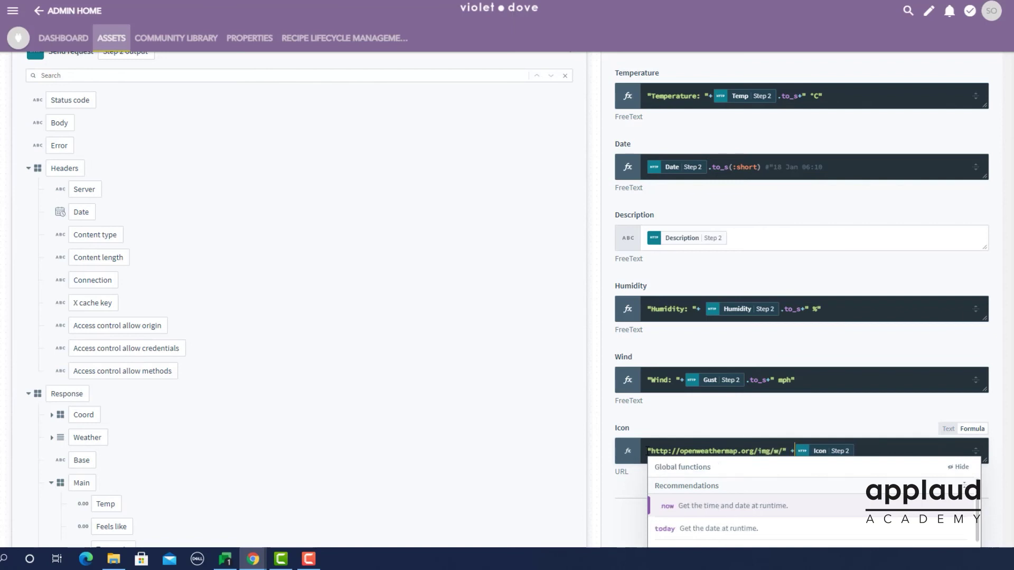
pyautogui.write('.to_s + ".png";')
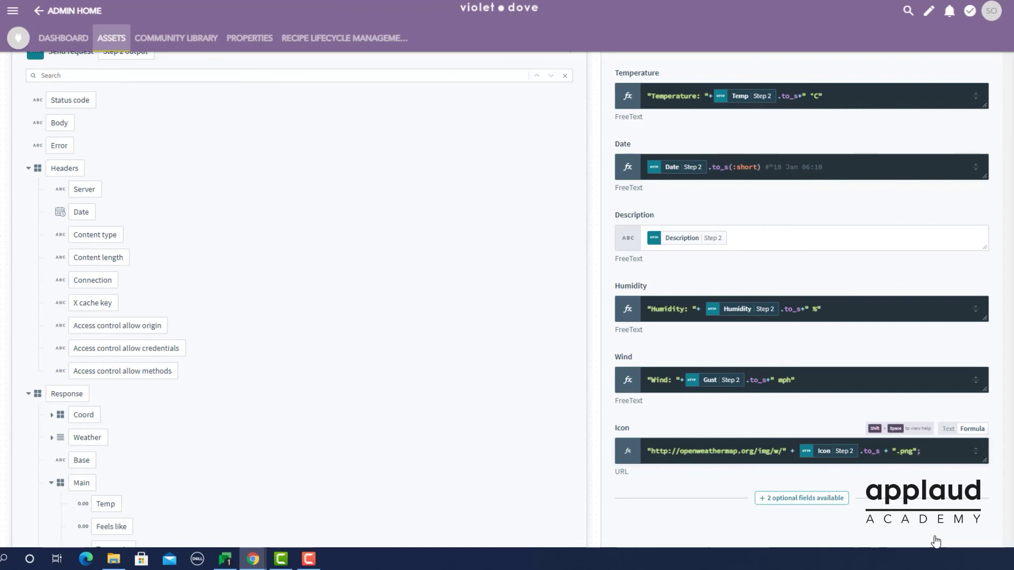
pyautogui.click(938, 497)
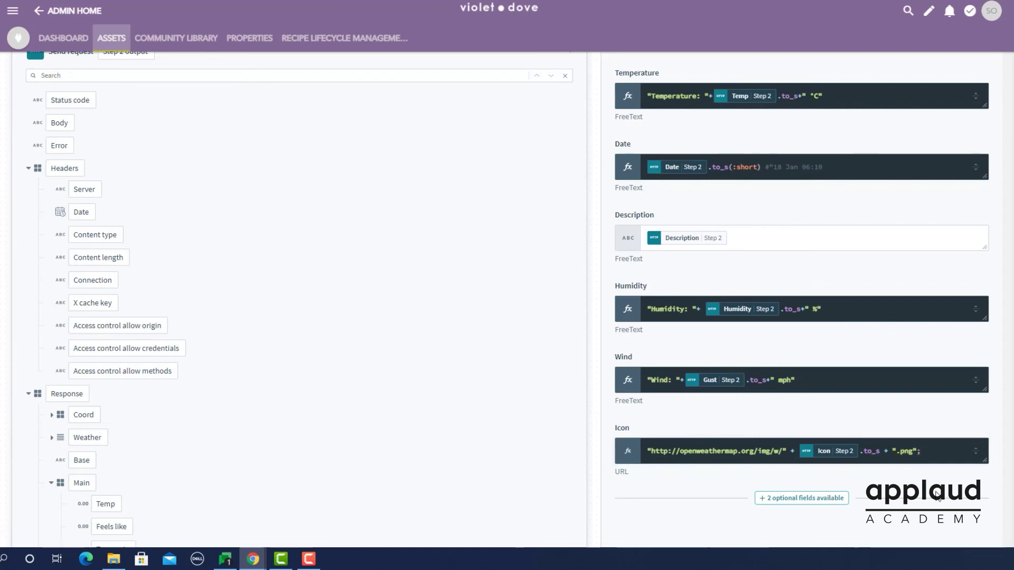
pyautogui.scroll(5, 792, 318)
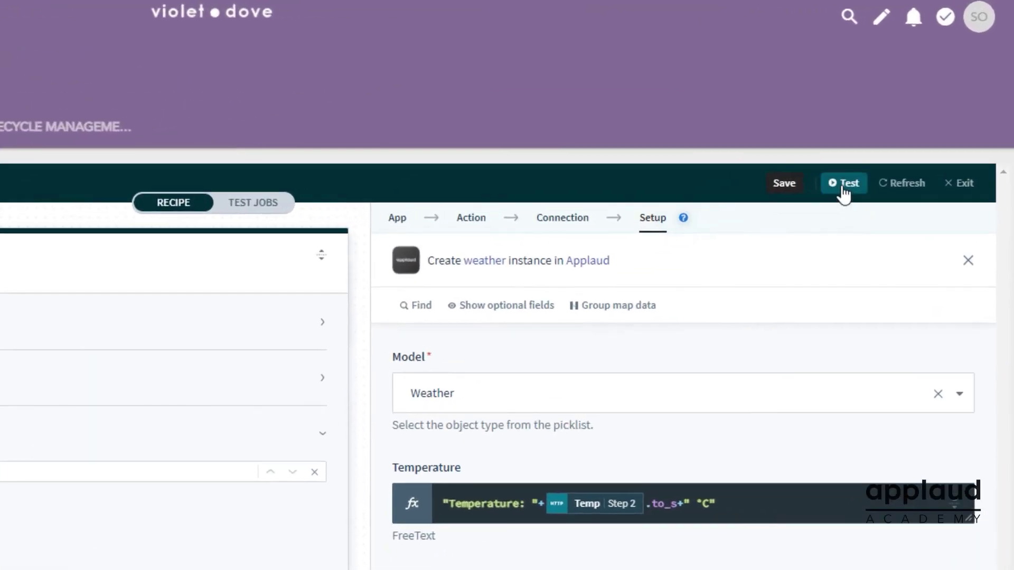
# Run a successful test of the Daily weather recipe, save it, leave the editor and start it
pyautogui.click(844, 184)
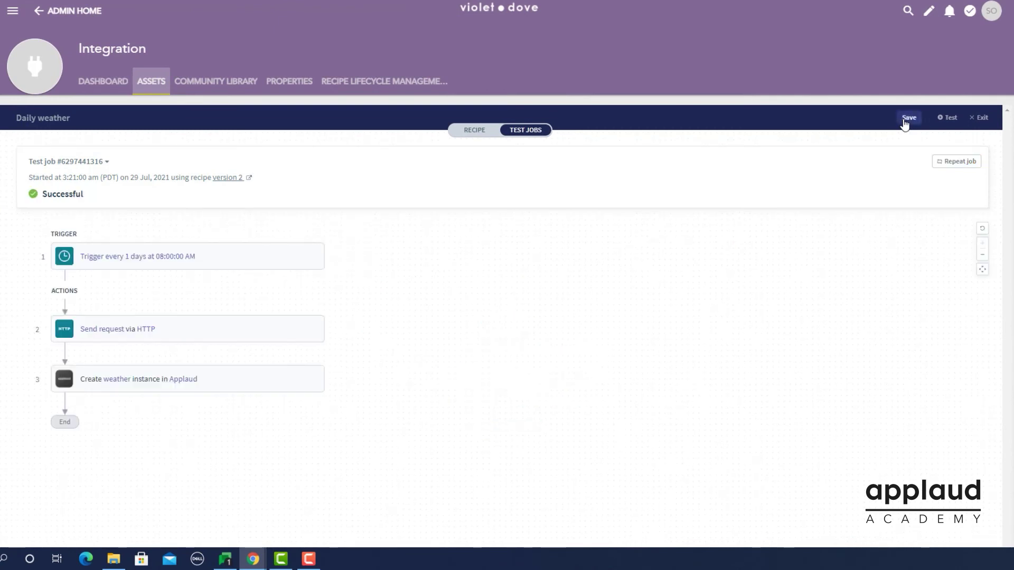
pyautogui.click(908, 118)
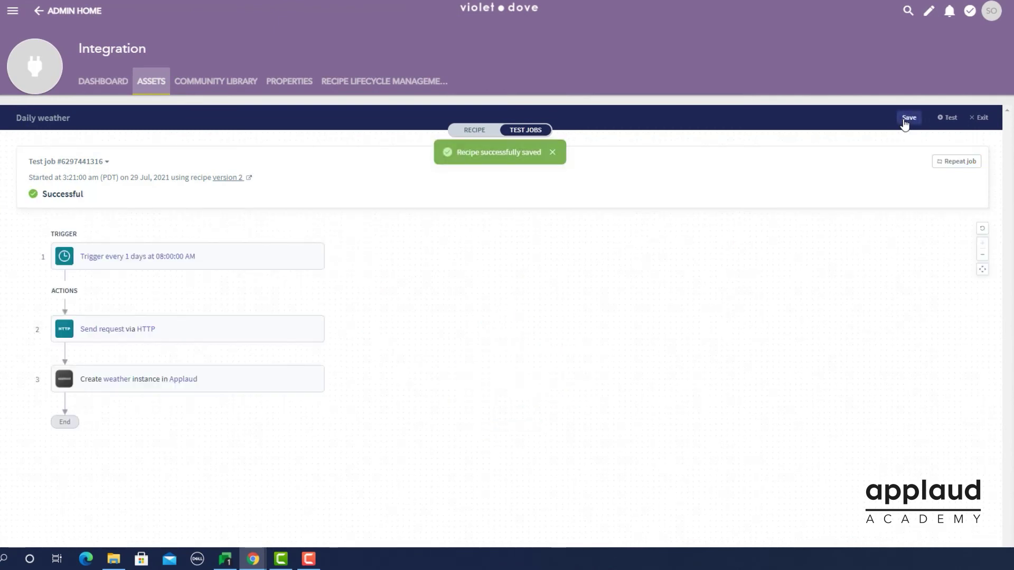
pyautogui.click(980, 119)
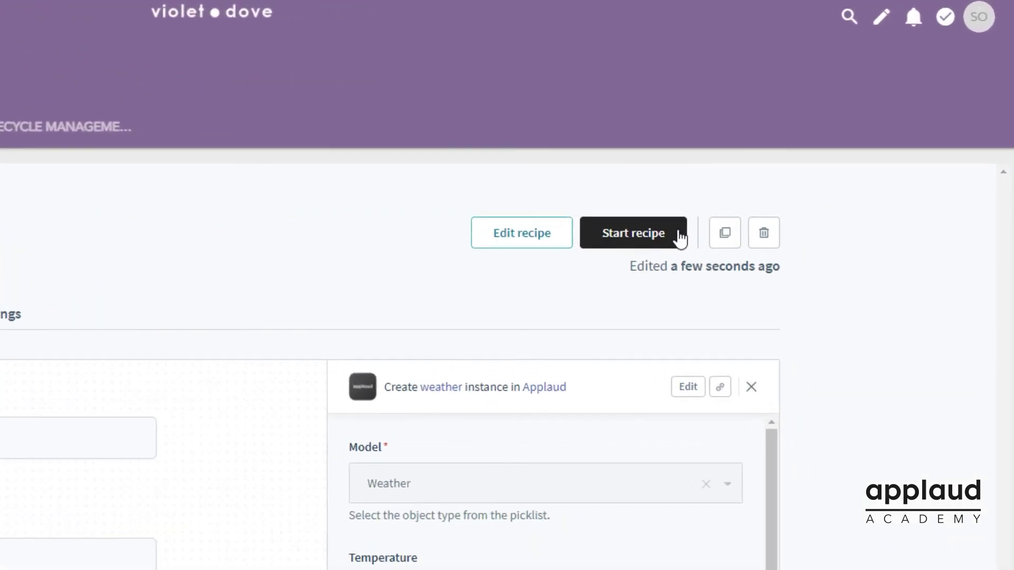
pyautogui.click(631, 241)
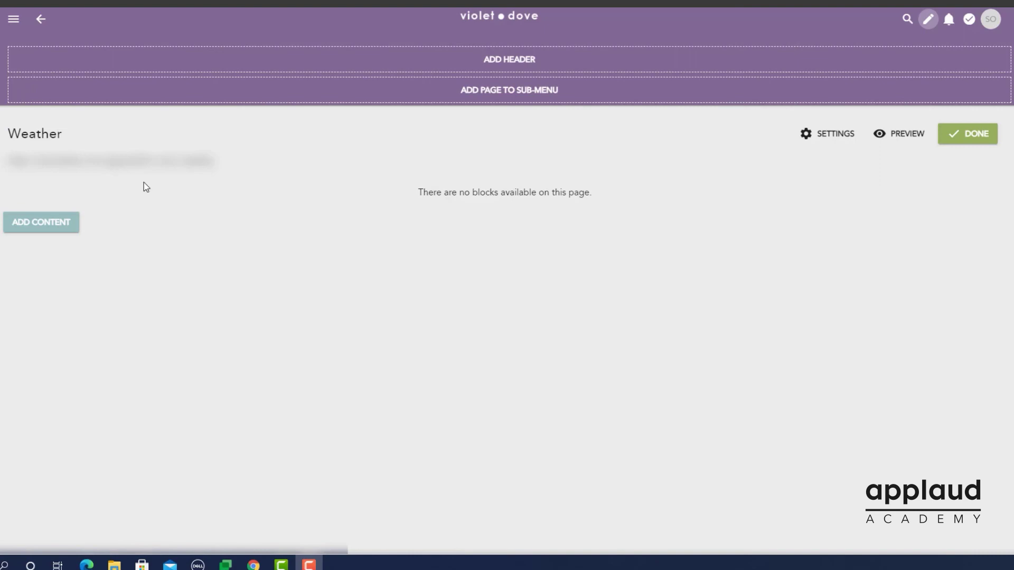
# Add a List content block titled Weather that uses the Weather data model
pyautogui.click(43, 229)
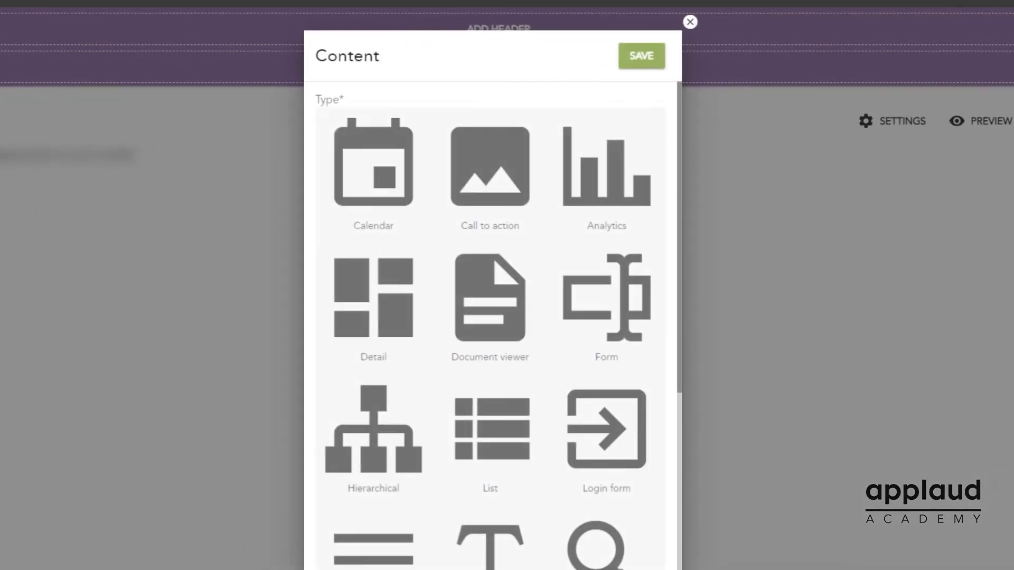
pyautogui.click(481, 431)
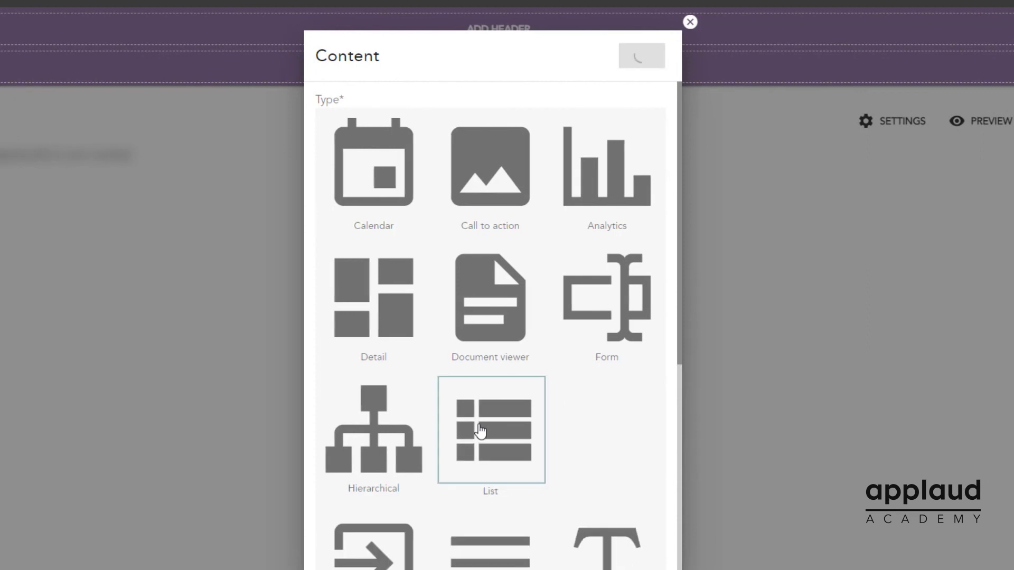
pyautogui.scroll(-3, 588, 431)
pyautogui.scroll(-2, 588, 431)
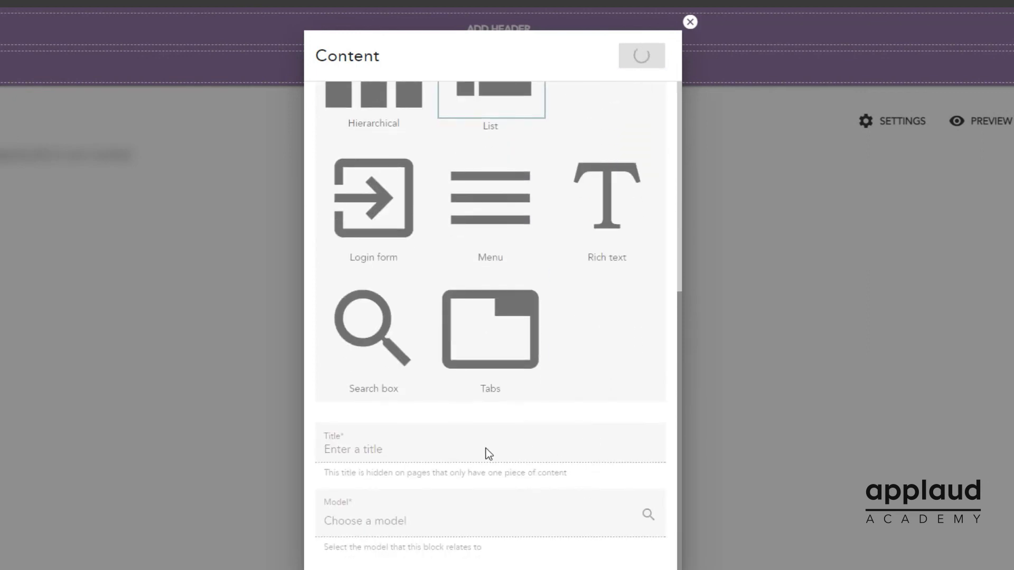
pyautogui.click(394, 451)
pyautogui.write('We')
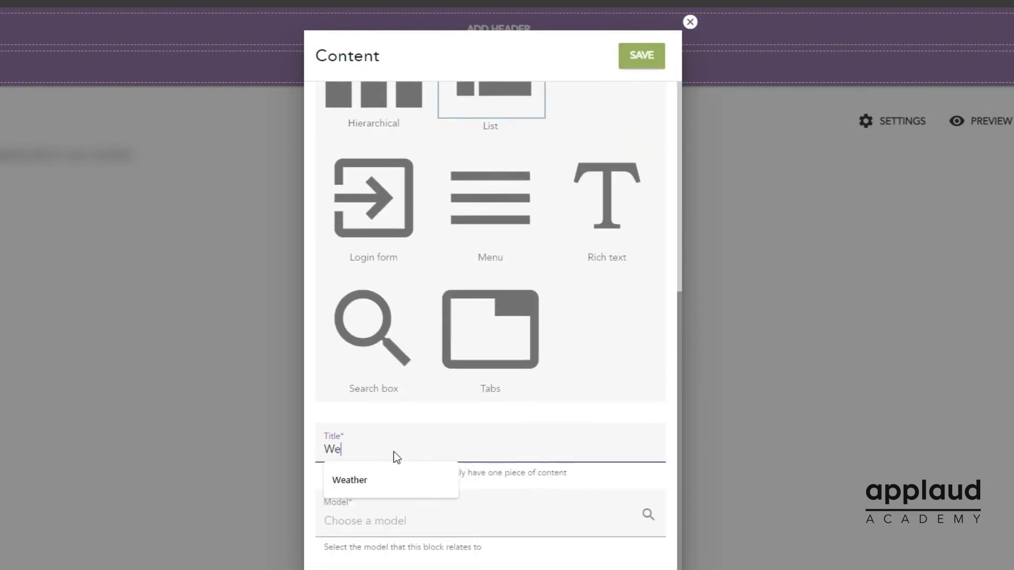
pyautogui.write('ather')
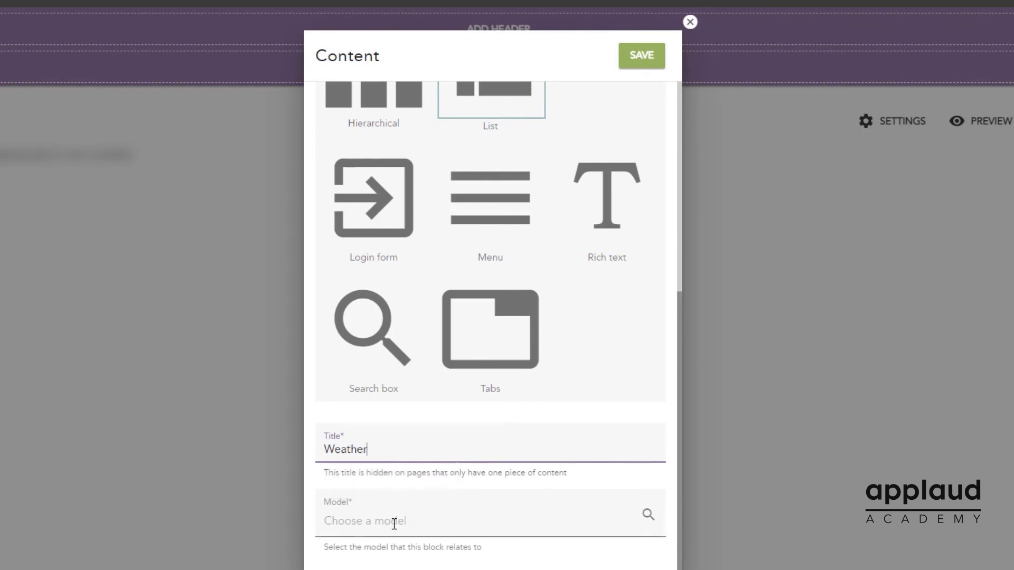
pyautogui.click(394, 520)
pyautogui.write('W')
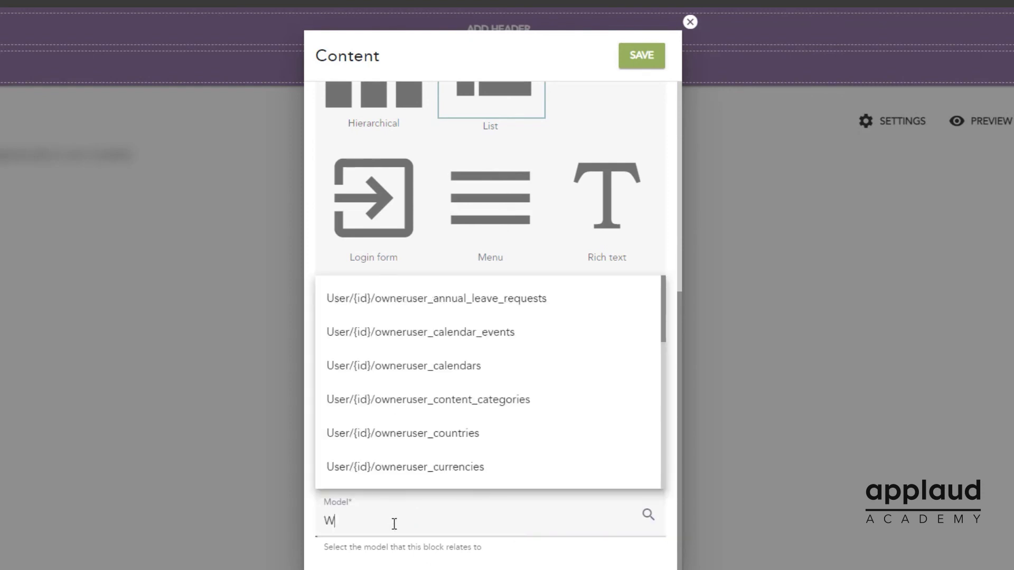
pyautogui.write('ea')
pyautogui.press('Return')
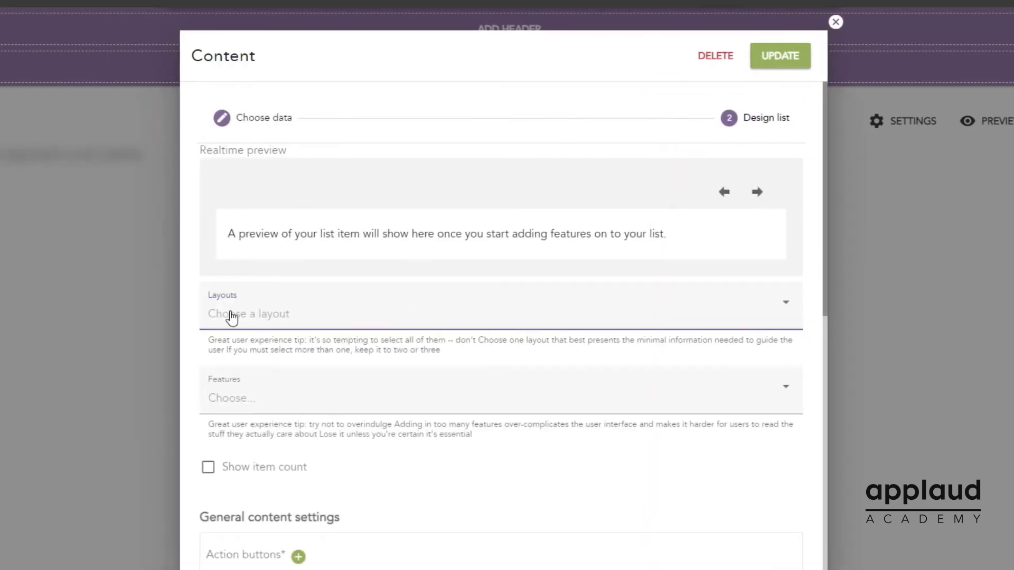
# Give the Weather list a Grid layout with Text and Avatar/icon/image card features
pyautogui.click(230, 317)
pyautogui.click(265, 388)
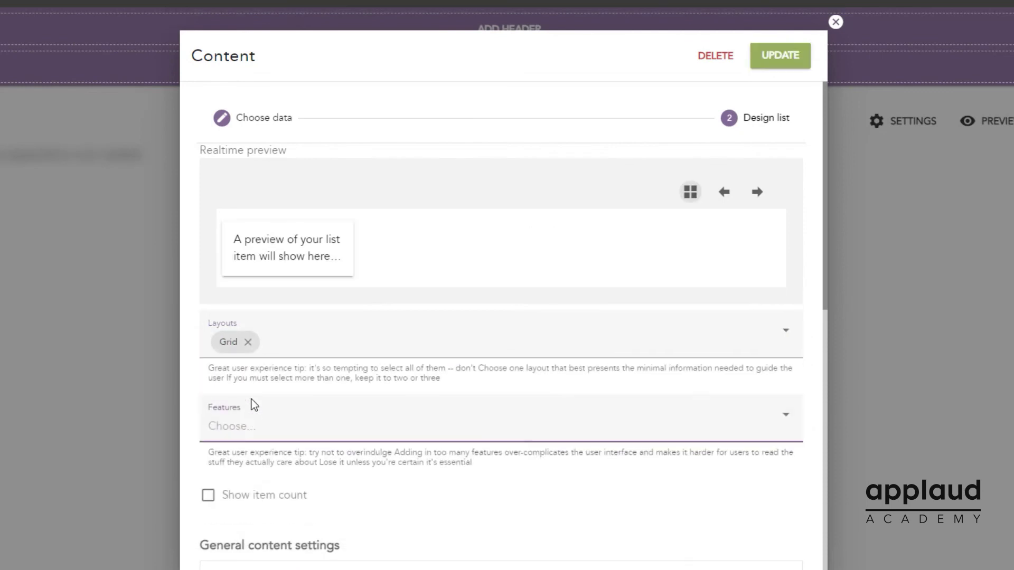
pyautogui.click(254, 403)
pyautogui.click(269, 427)
pyautogui.click(288, 218)
pyautogui.click(203, 480)
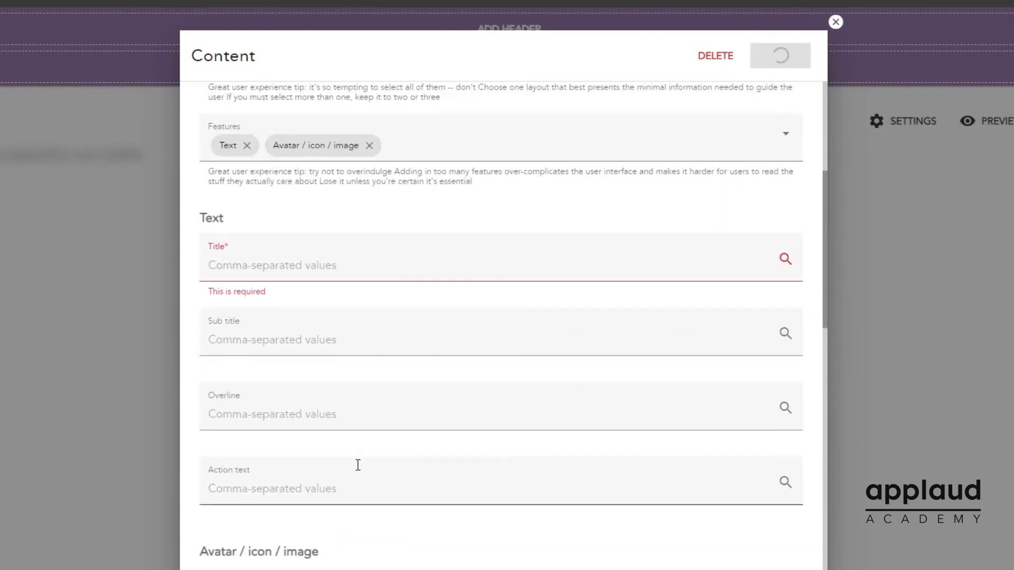
# Map Temperature and Description to the card title, Humidity and Wind to the subtitle, Date to the overline
pyautogui.click(272, 263)
pyautogui.click(261, 337)
pyautogui.click(277, 371)
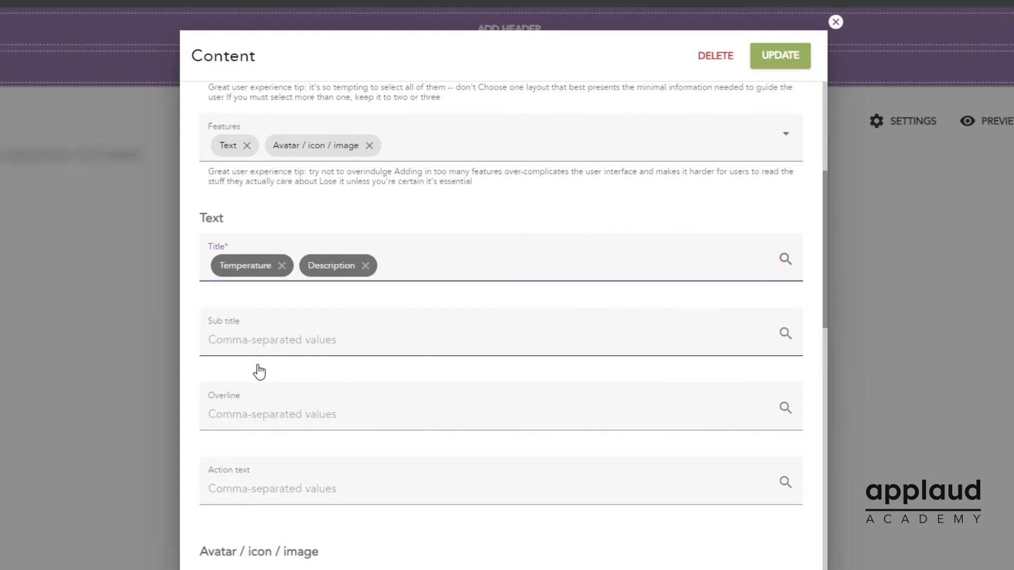
pyautogui.click(246, 340)
pyautogui.click(253, 513)
pyautogui.click(324, 341)
pyautogui.click(251, 511)
pyautogui.click(253, 412)
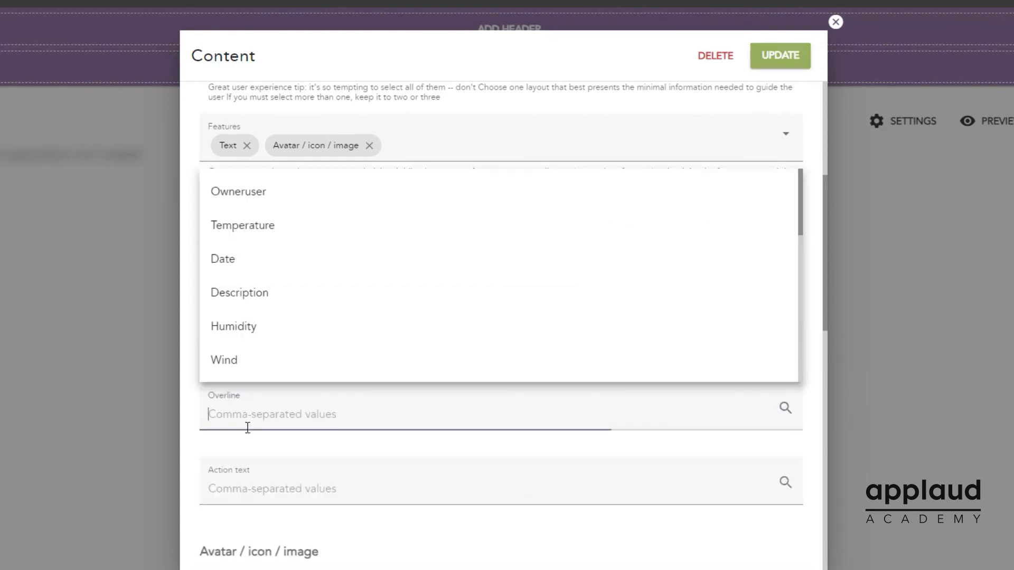
pyautogui.click(238, 257)
pyautogui.scroll(-5, 277, 317)
# Use the Icon field as the avatar-style card image and update the list design
pyautogui.click(207, 252)
pyautogui.click(330, 352)
pyautogui.click(220, 397)
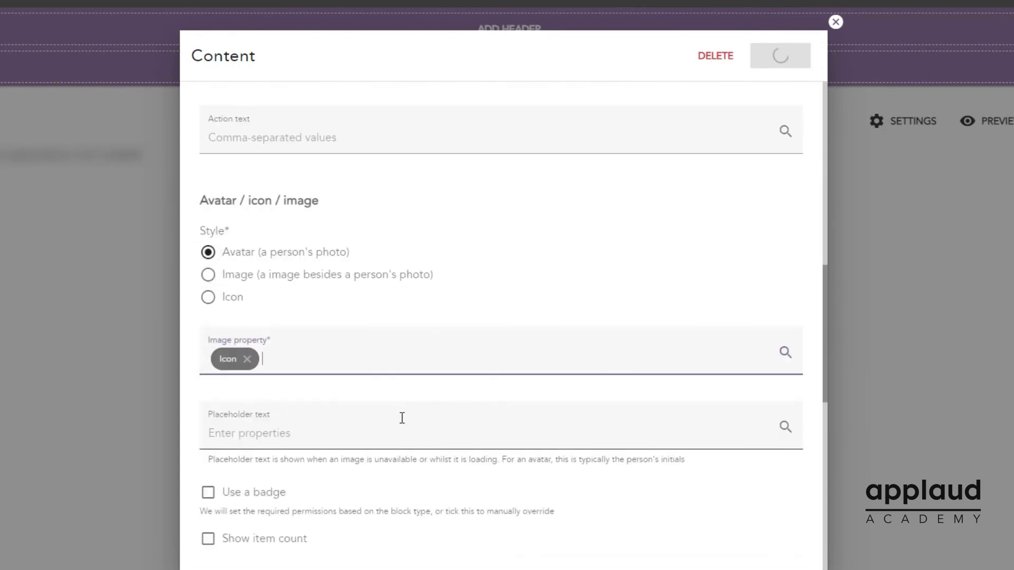
pyautogui.scroll(-5, 404, 413)
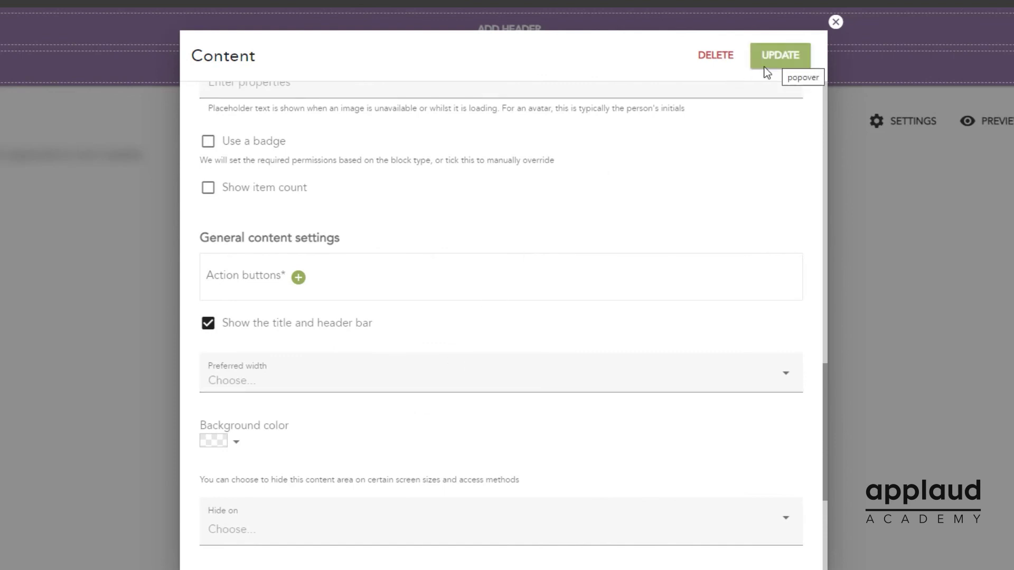
pyautogui.click(779, 56)
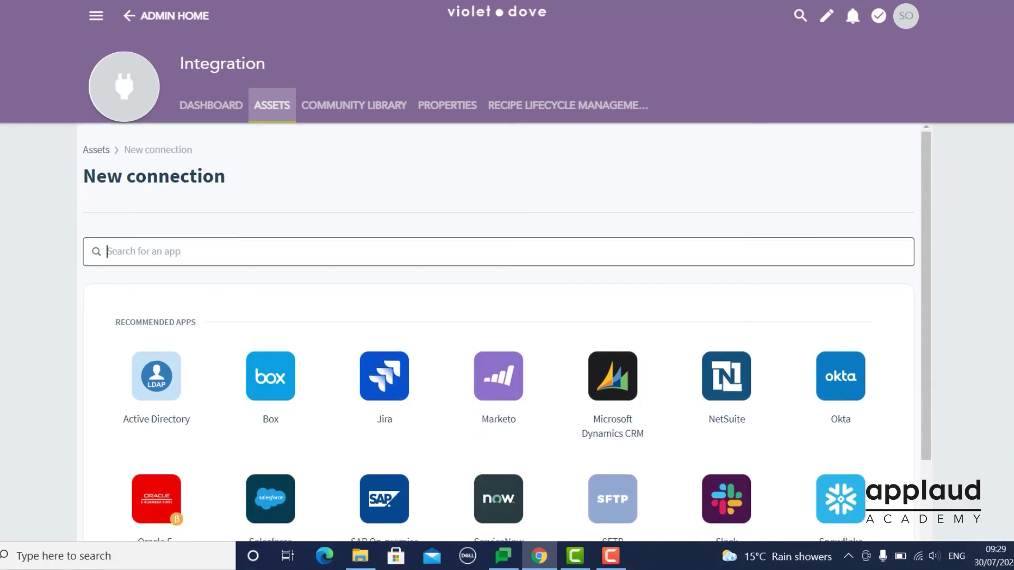
pyautogui.scroll(-3, 507, 317)
pyautogui.scroll(-3, 506, 317)
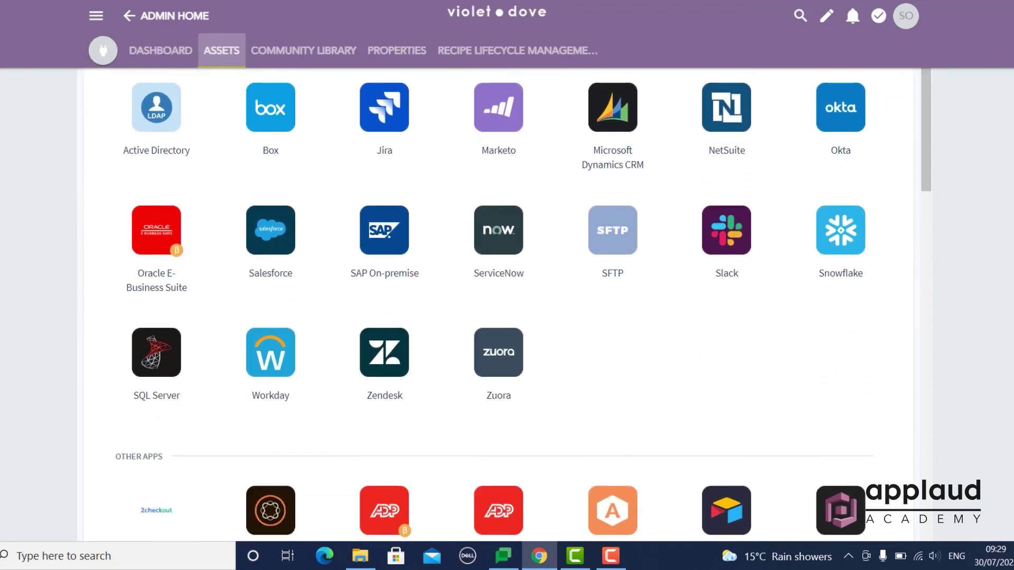
pyautogui.scroll(-3, 507, 316)
pyautogui.scroll(-3, 507, 317)
pyautogui.scroll(-2, 507, 317)
pyautogui.scroll(-2, 507, 317)
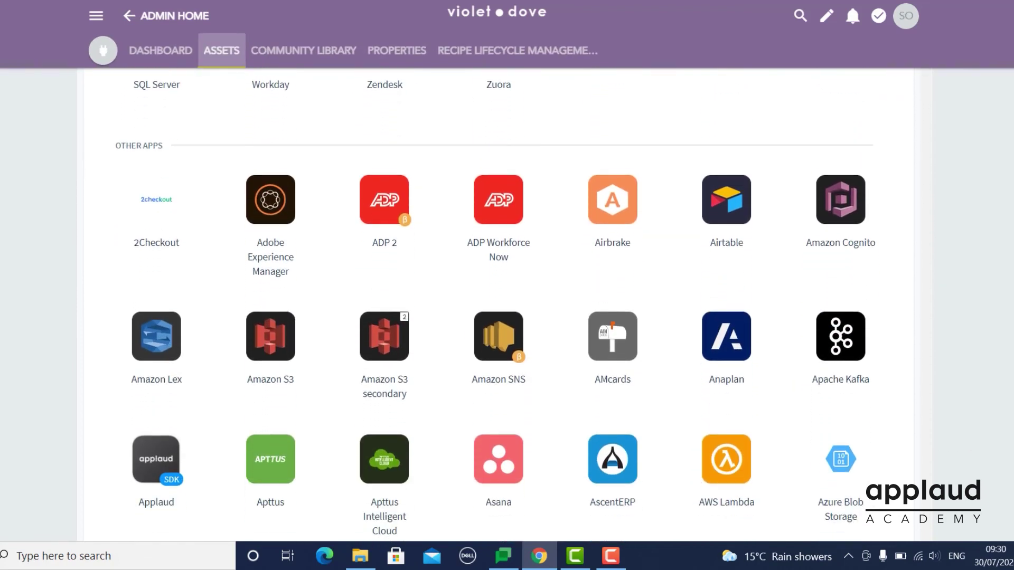
pyautogui.scroll(-2, 508, 317)
pyautogui.scroll(-2, 507, 317)
pyautogui.scroll(-2, 507, 317)
pyautogui.scroll(-3, 507, 317)
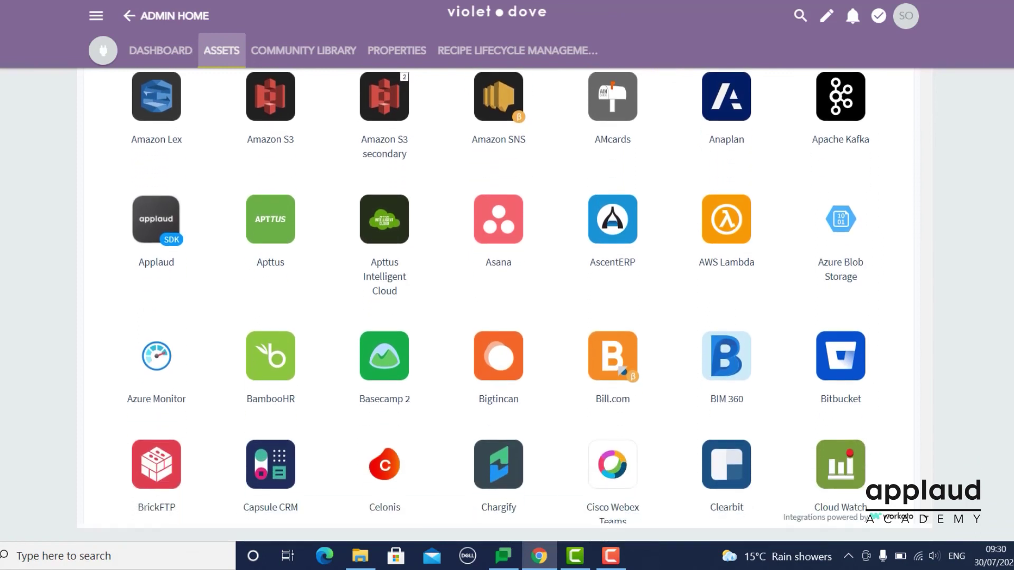
pyautogui.scroll(-2, 507, 317)
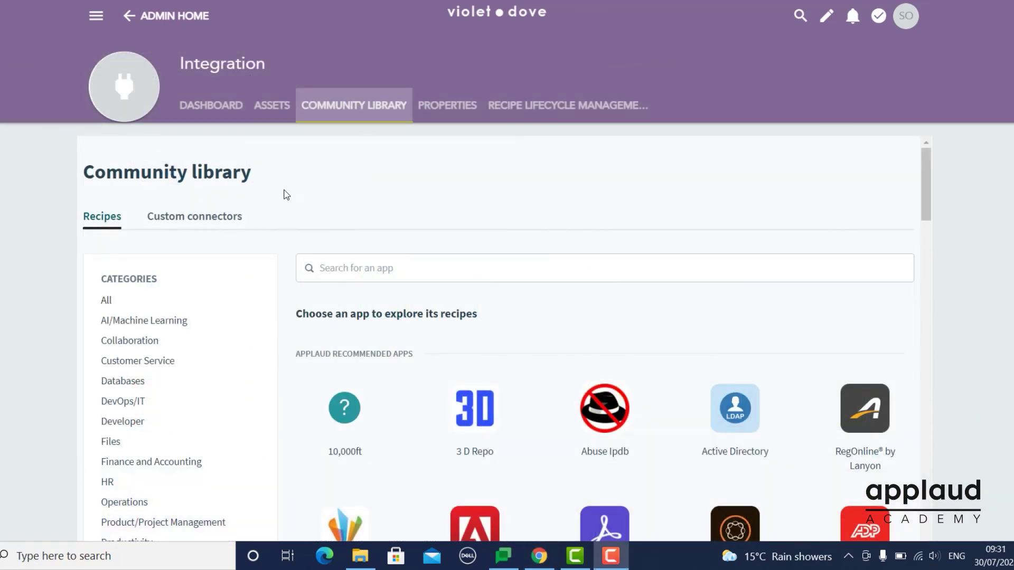
# Show the community library's custom connectors such as SalesLoft, Google Analytics and Pardot
pyautogui.click(196, 225)
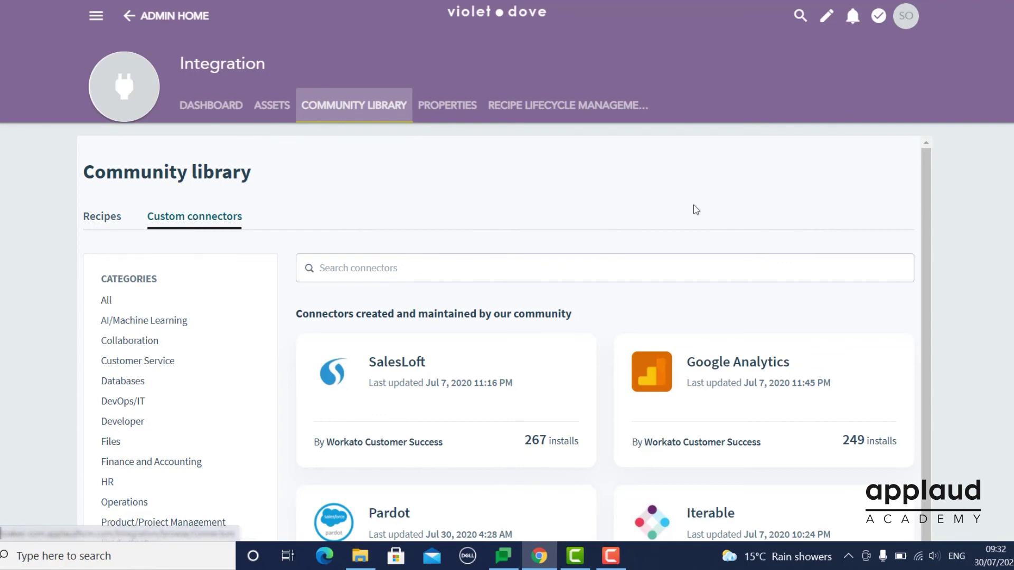
pyautogui.moveTo(923, 220)
pyautogui.mouseDown()
pyautogui.moveTo(977, 382)
pyautogui.moveTo(978, 473)
pyautogui.mouseUp()
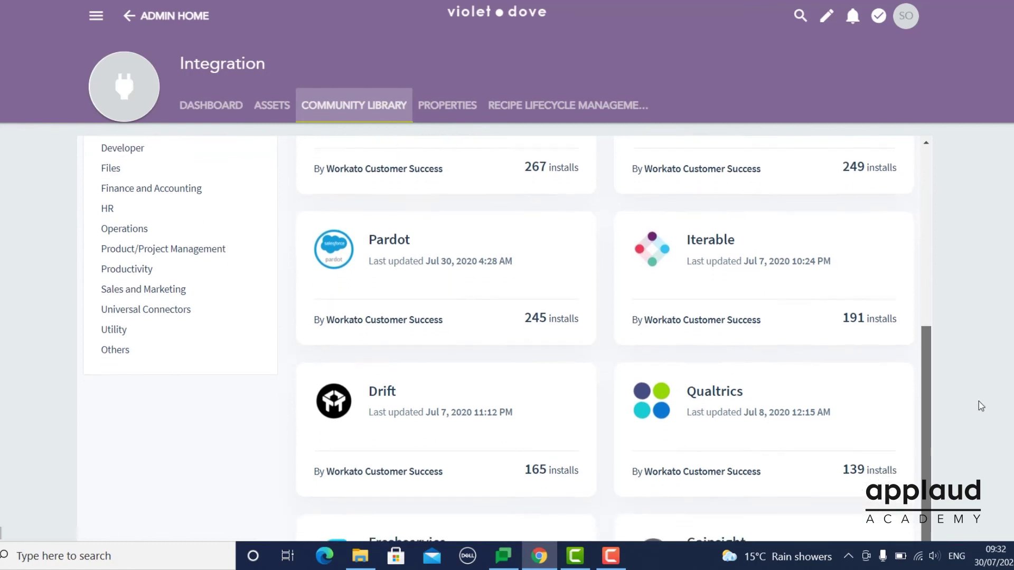